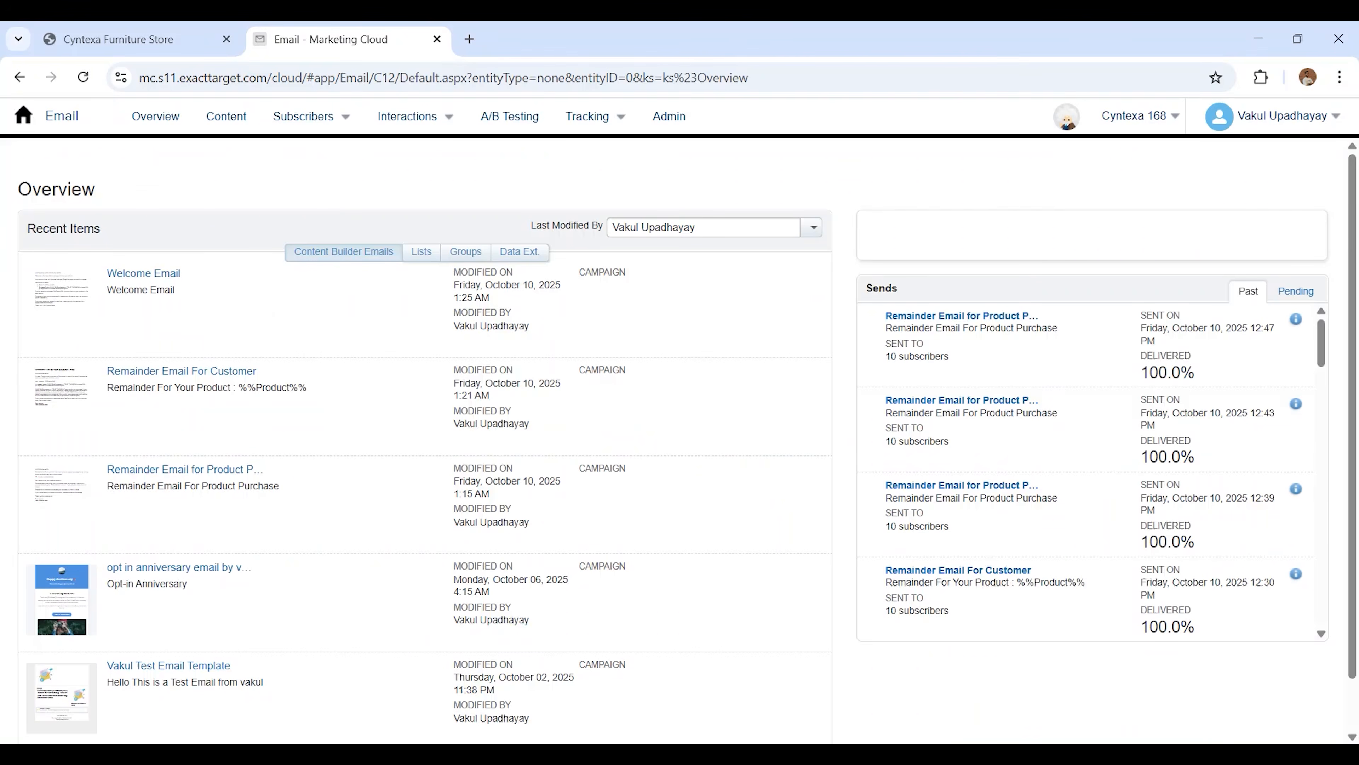
Open the subscriber data extensions and start creating a standard data extension
left_click(342, 118)
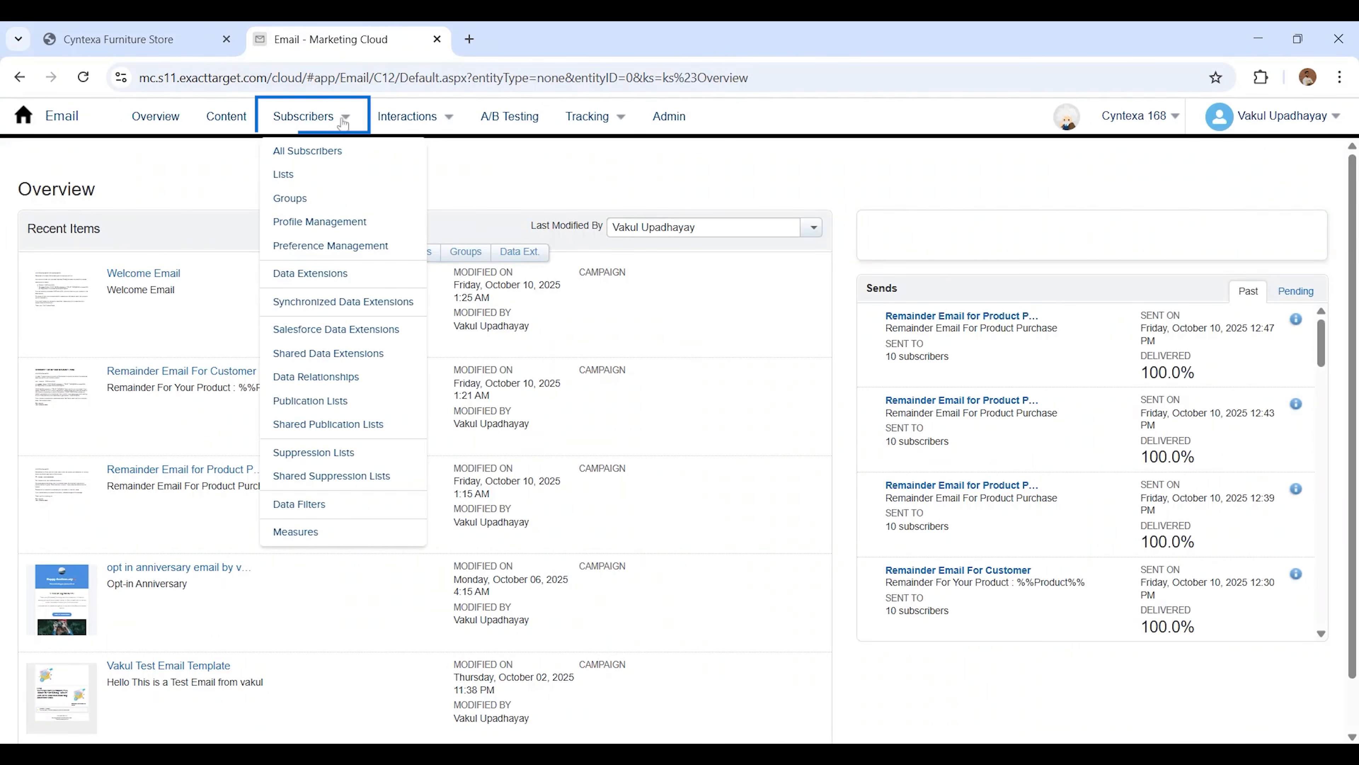
left_click(303, 273)
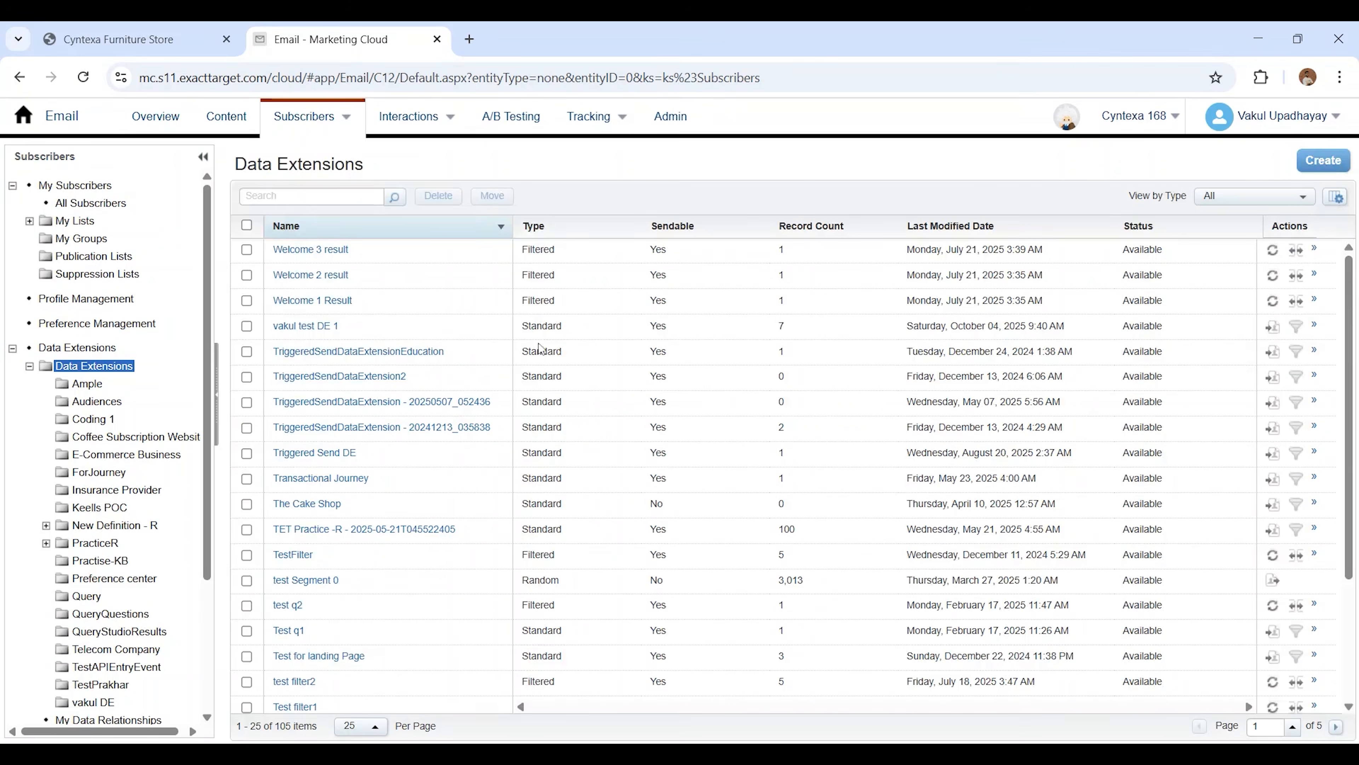
left_click(1323, 163)
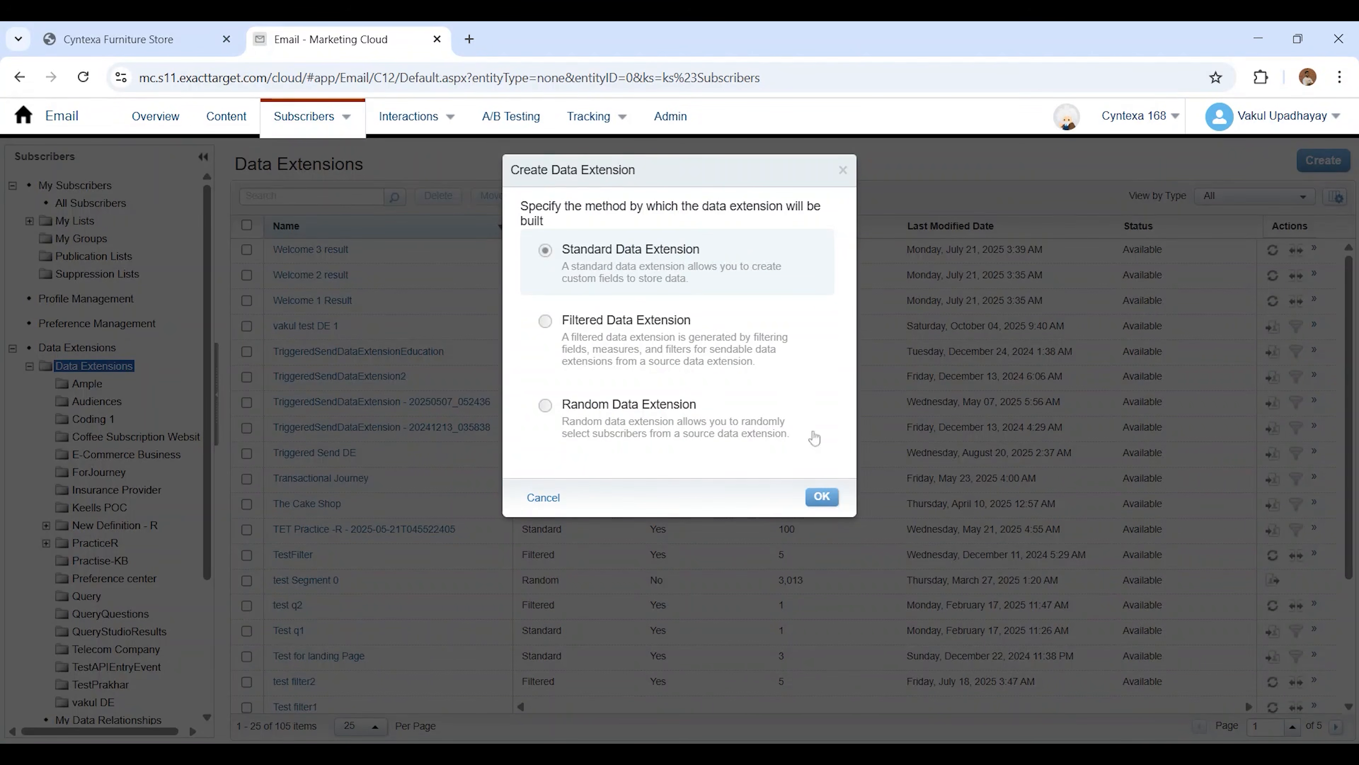
left_click(822, 496)
Name the data extension Product Journey, make it sendable and testable, and leave the data retention setting off
type("Product J")
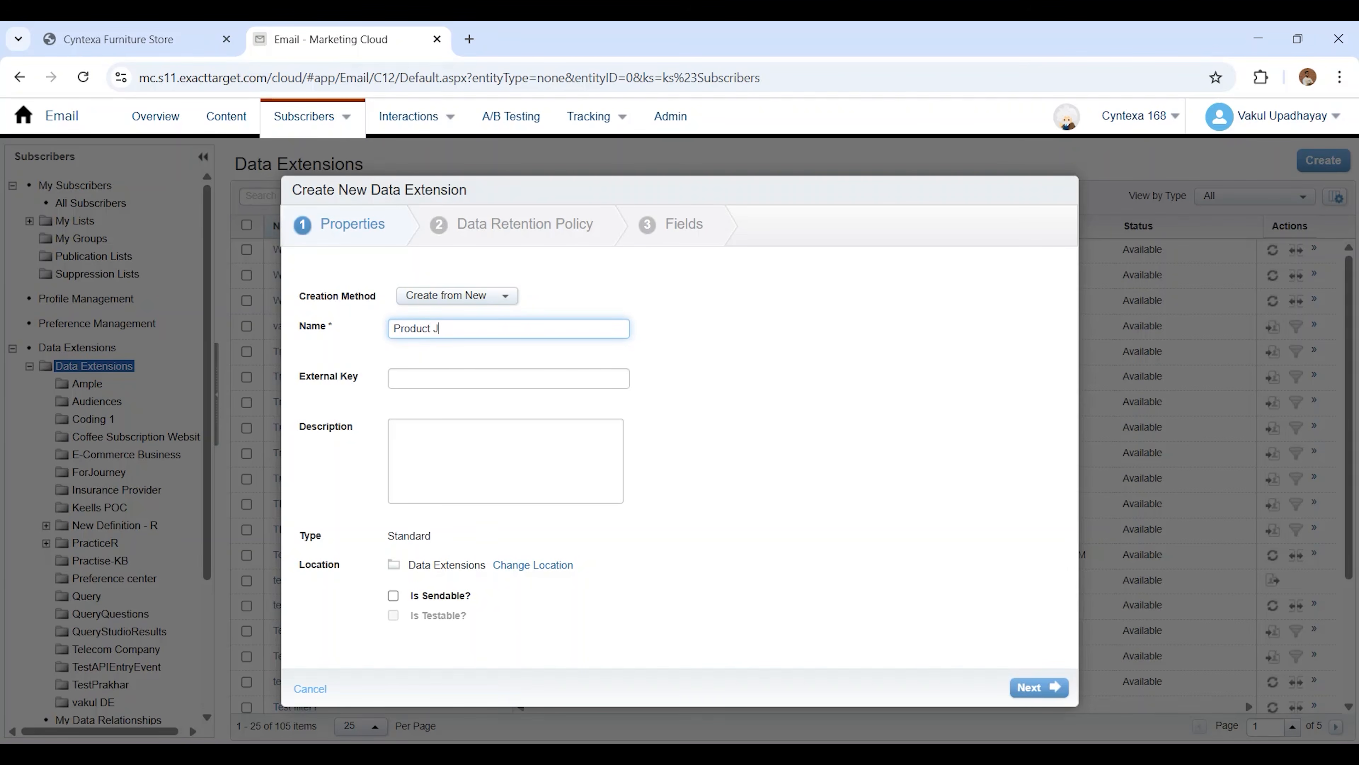
type("ourney")
left_click(394, 596)
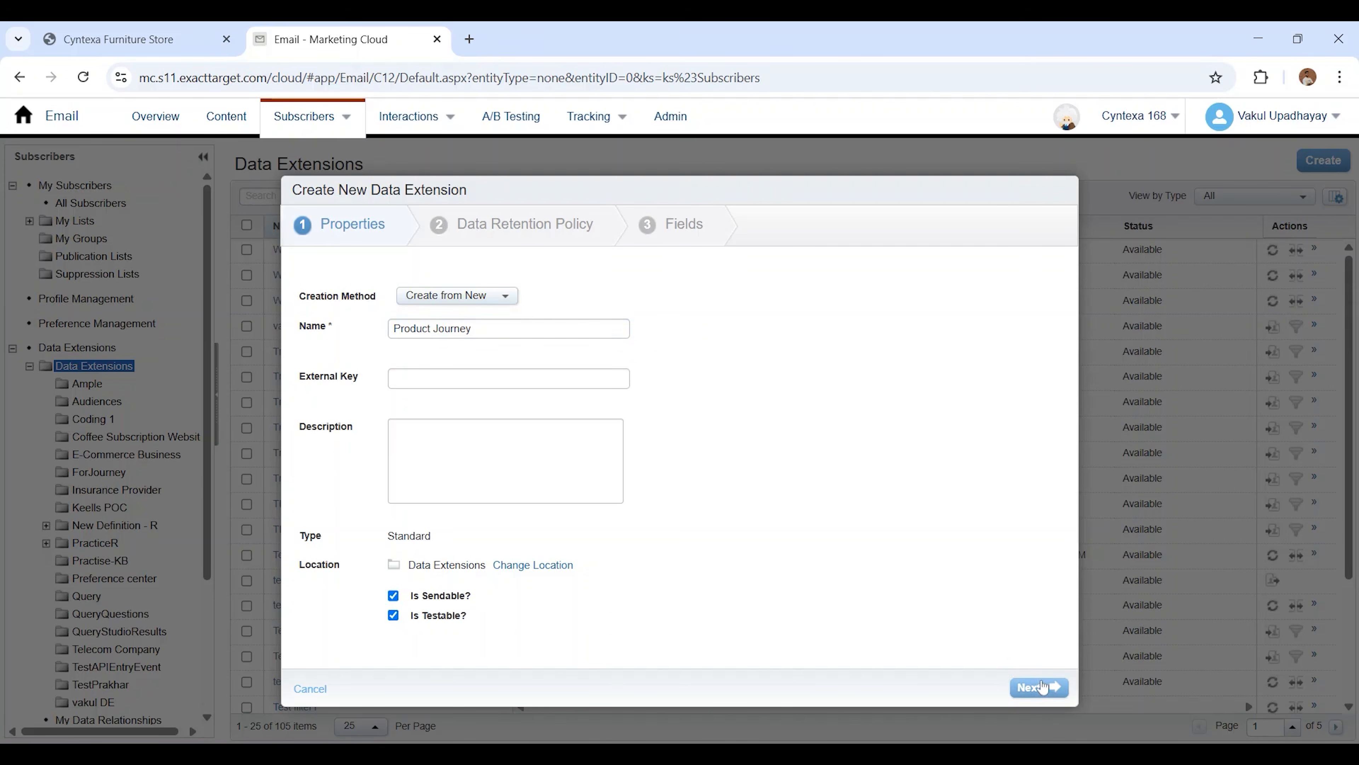
left_click(1043, 687)
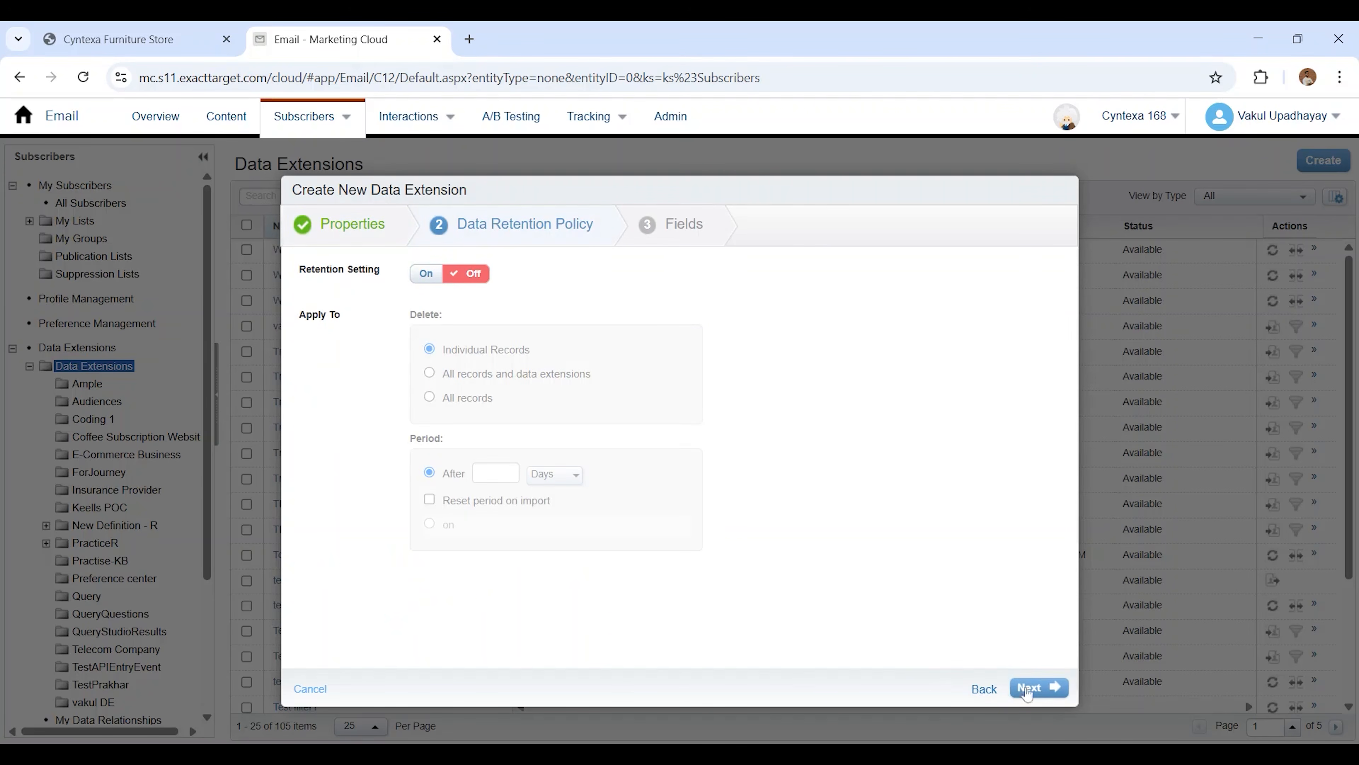
left_click(1044, 688)
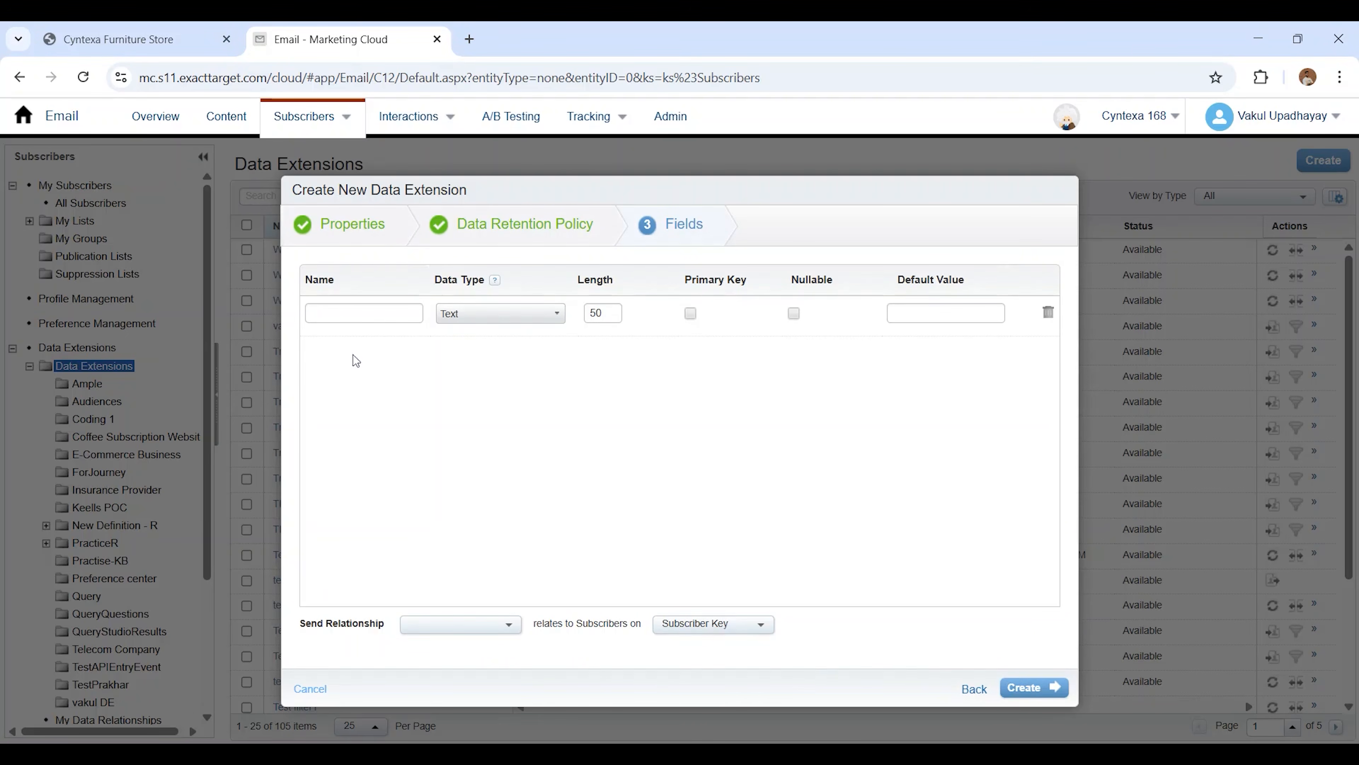
Add fields FirstName, LastName, Product (text, 200), ImageAddress (text, 4000), IsPurchased (Boolean), SubscriberKey (text, 50) and Email (EmailAddress) to the data extension
left_click(353, 313)
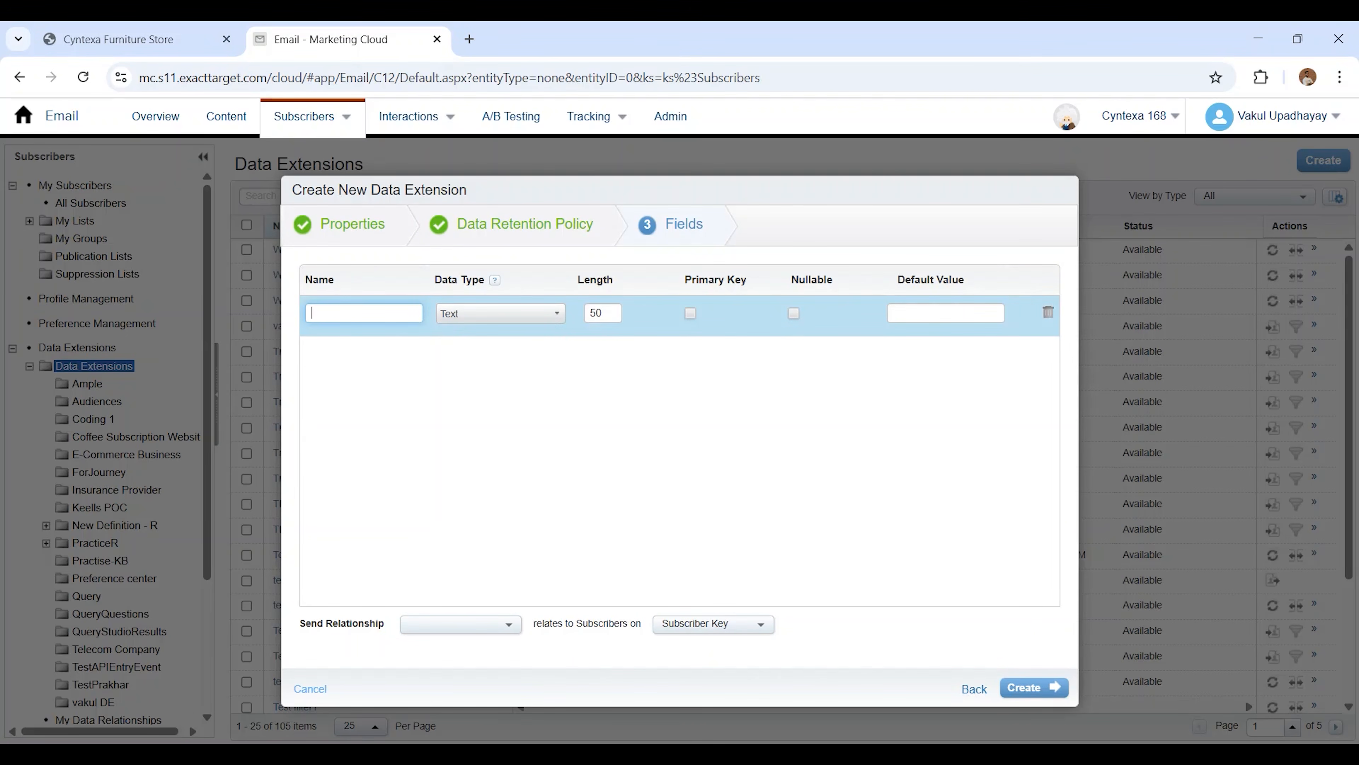
key("alt+Tab")
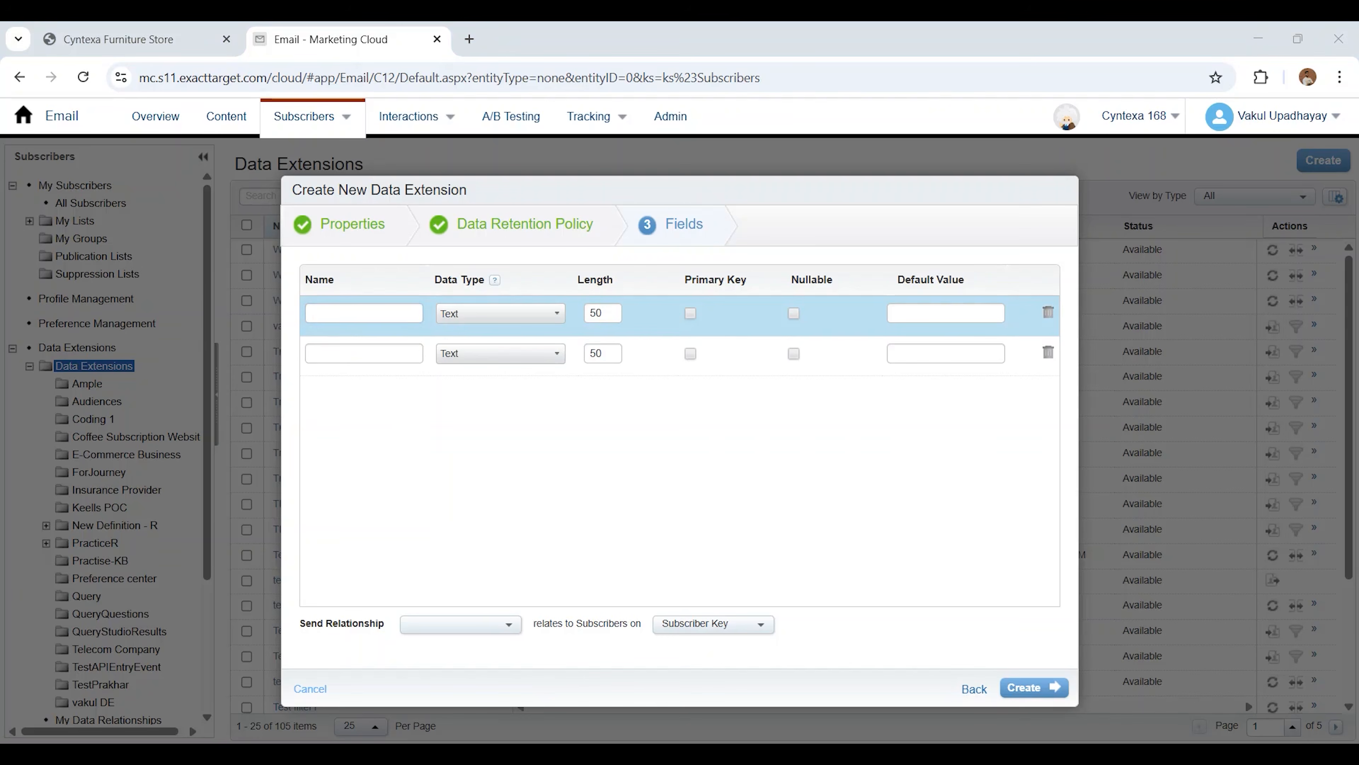
key("alt+Tab")
type("F")
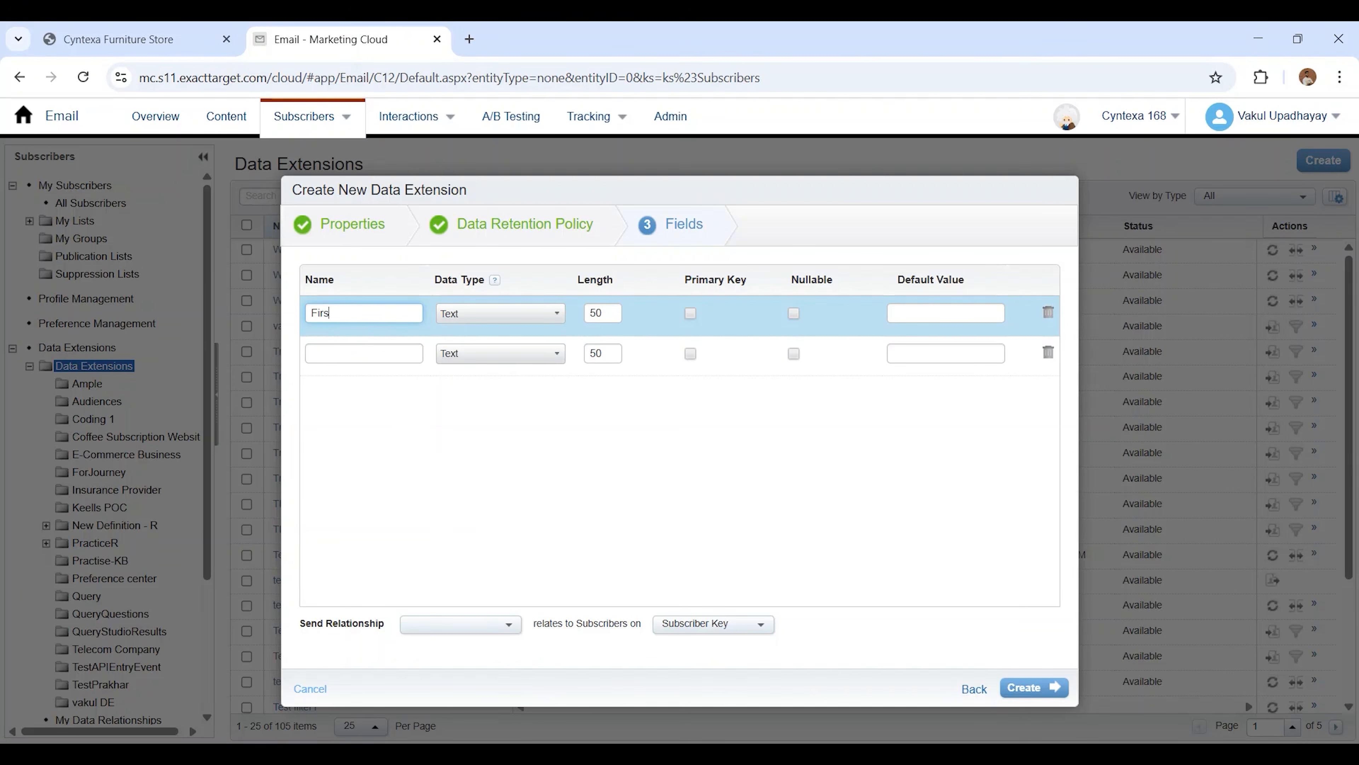
left_click(394, 348)
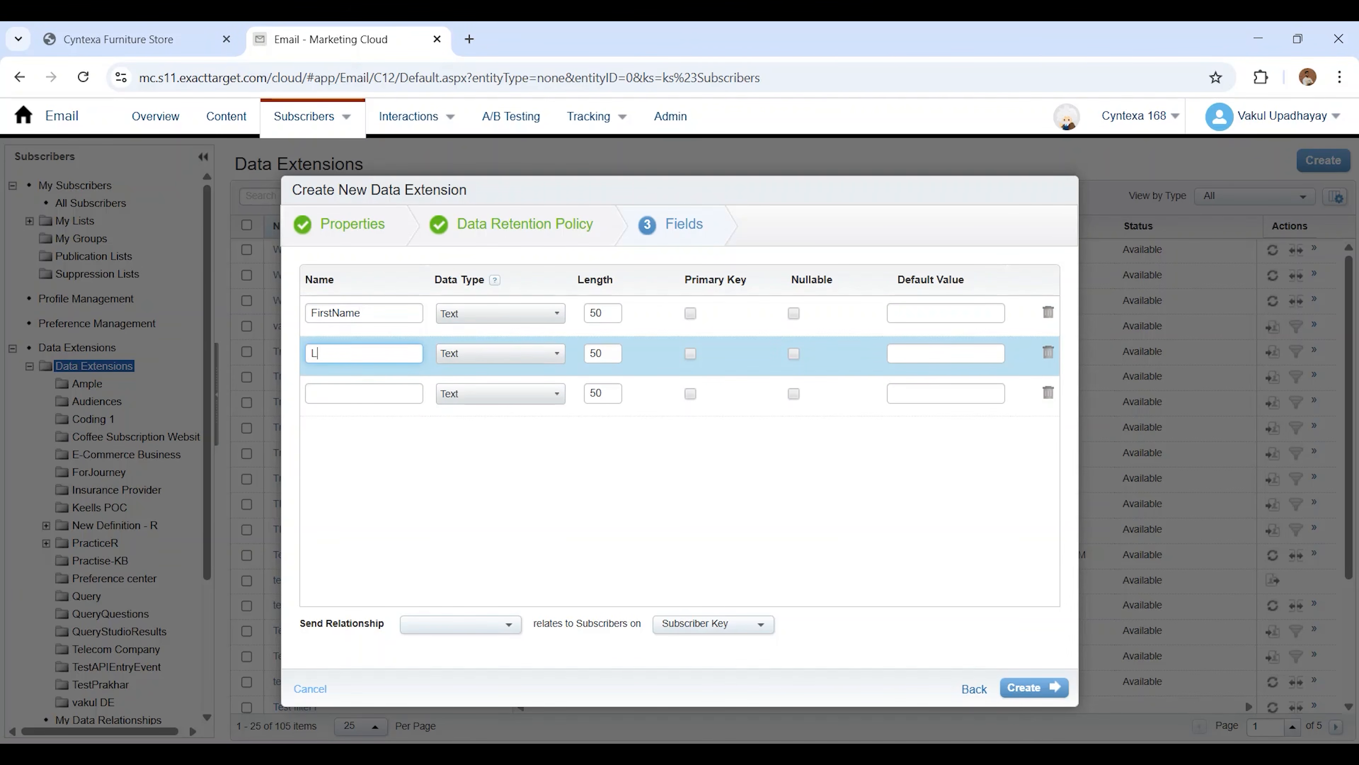
left_click(369, 393)
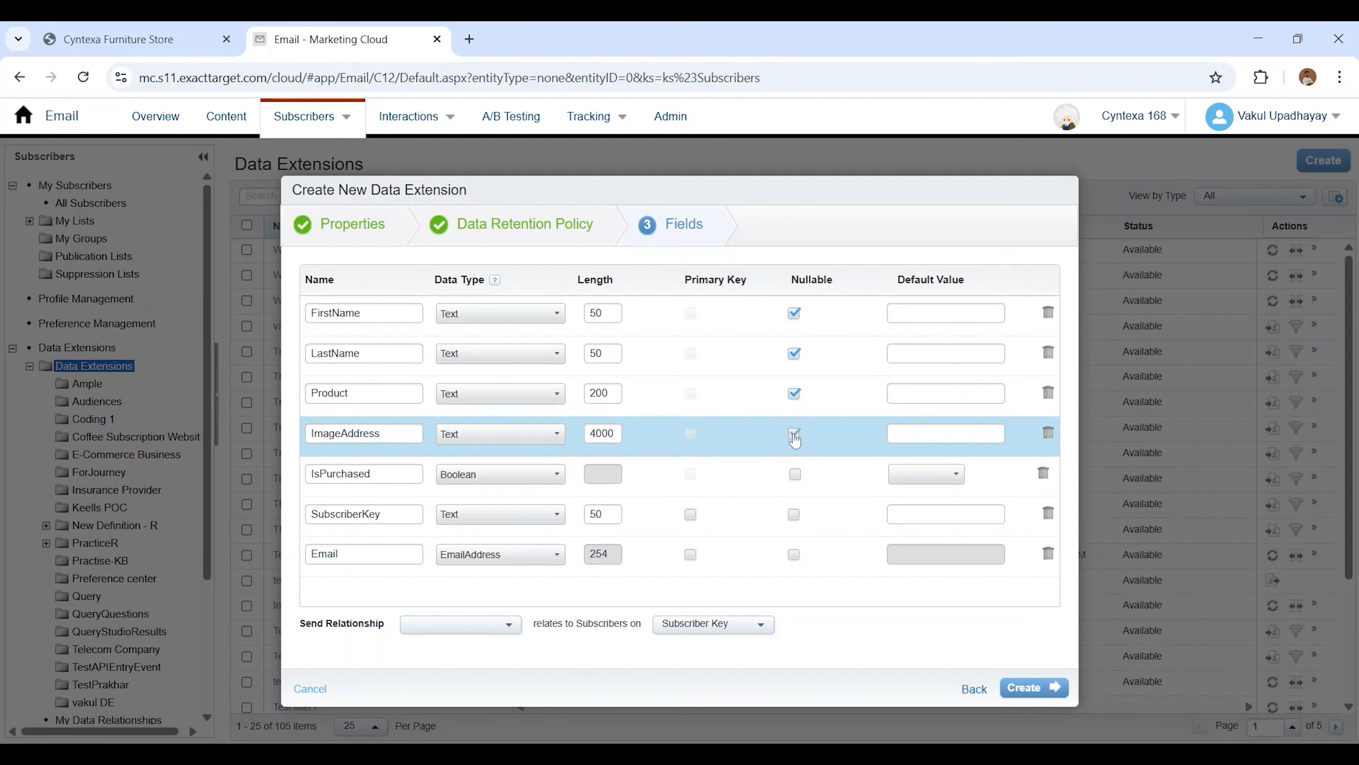
Make FirstName, LastName, Product, ImageAddress and IsPurchased nullable, and set SubscriberKey as the primary key
left_click(794, 434)
left_click(795, 473)
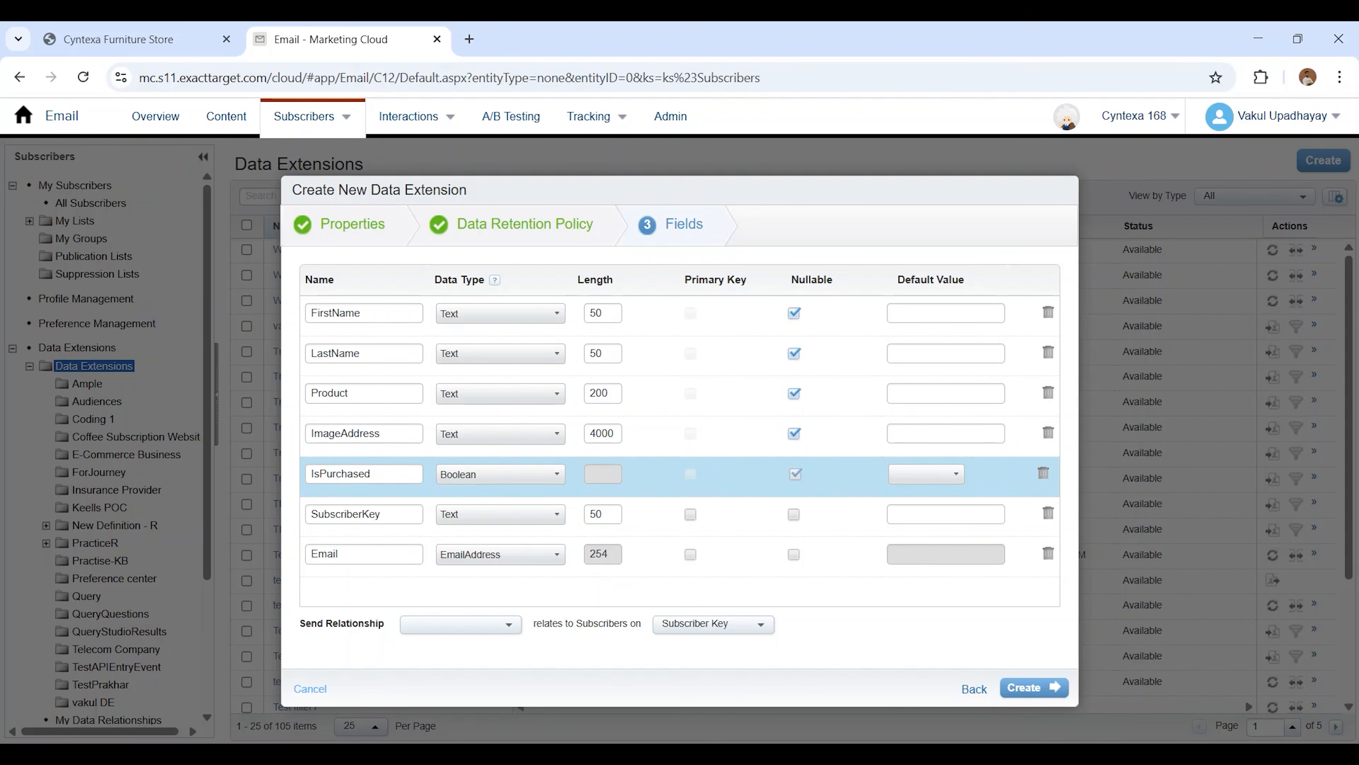
left_click(690, 514)
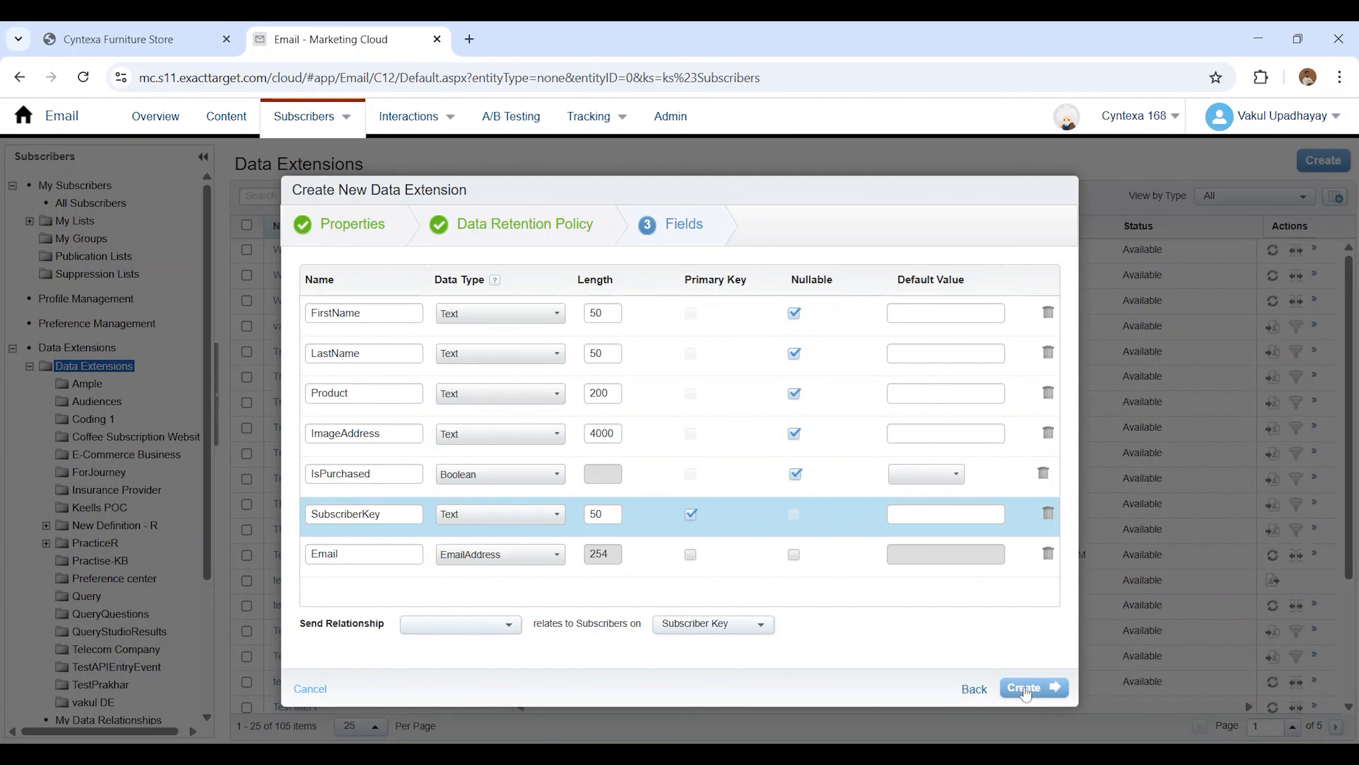
Set the send relationship so SubscriberKey relates to Subscribers on Subscriber Key, and create the data extension
left_click(478, 631)
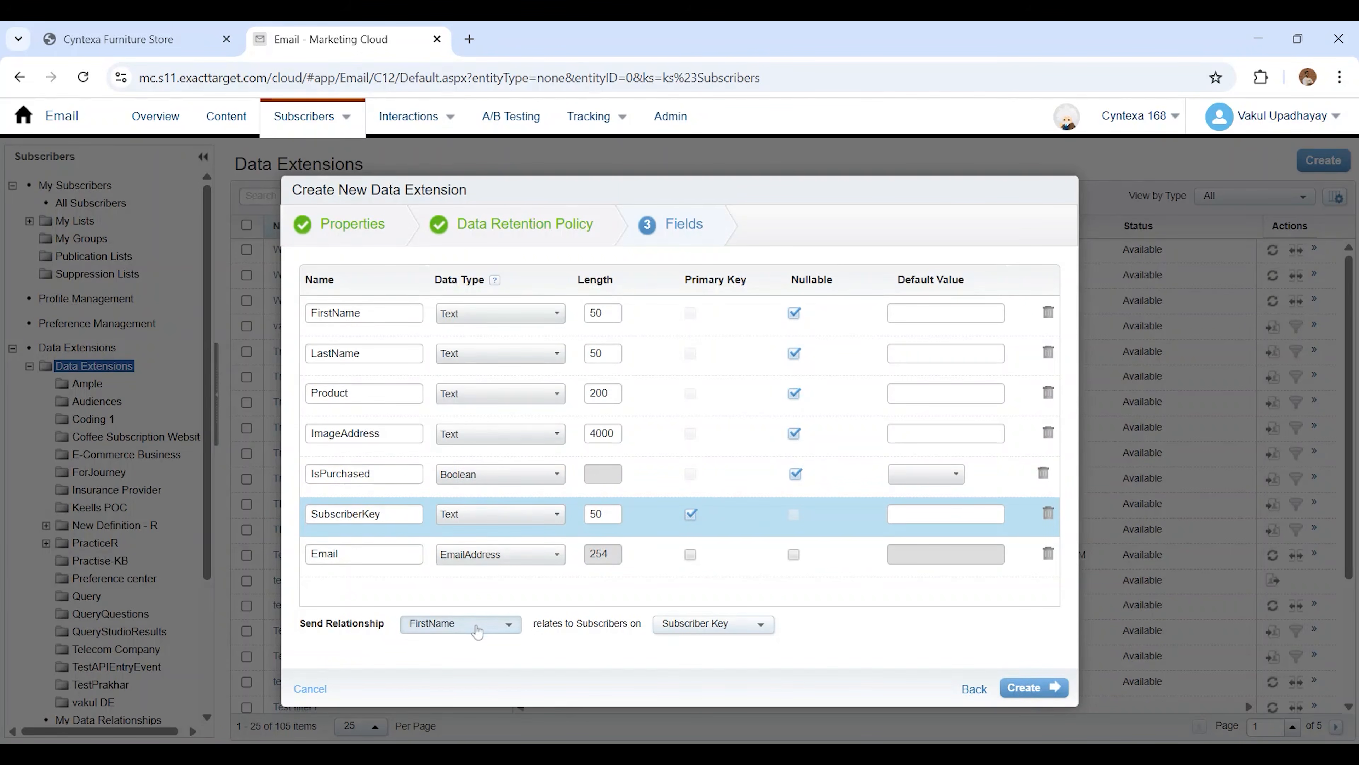
left_click(478, 631)
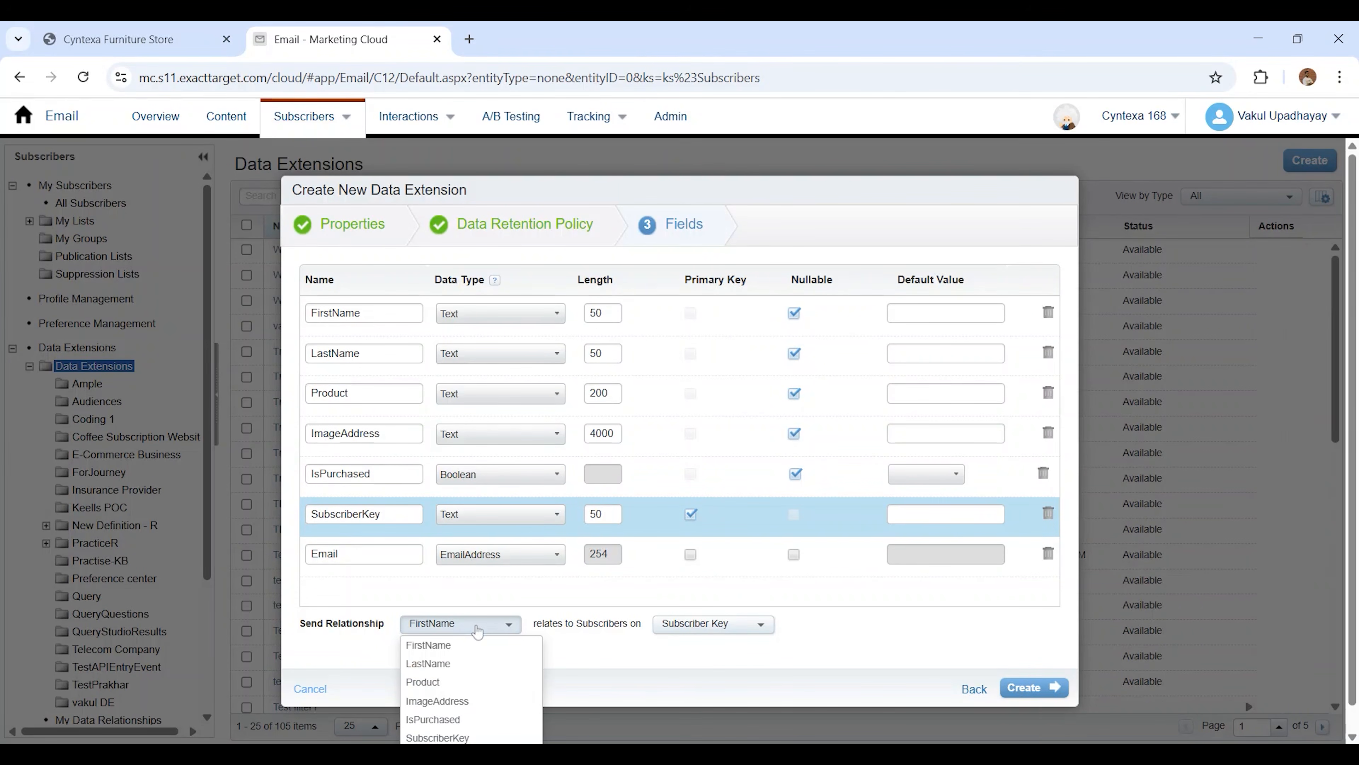
left_click(435, 738)
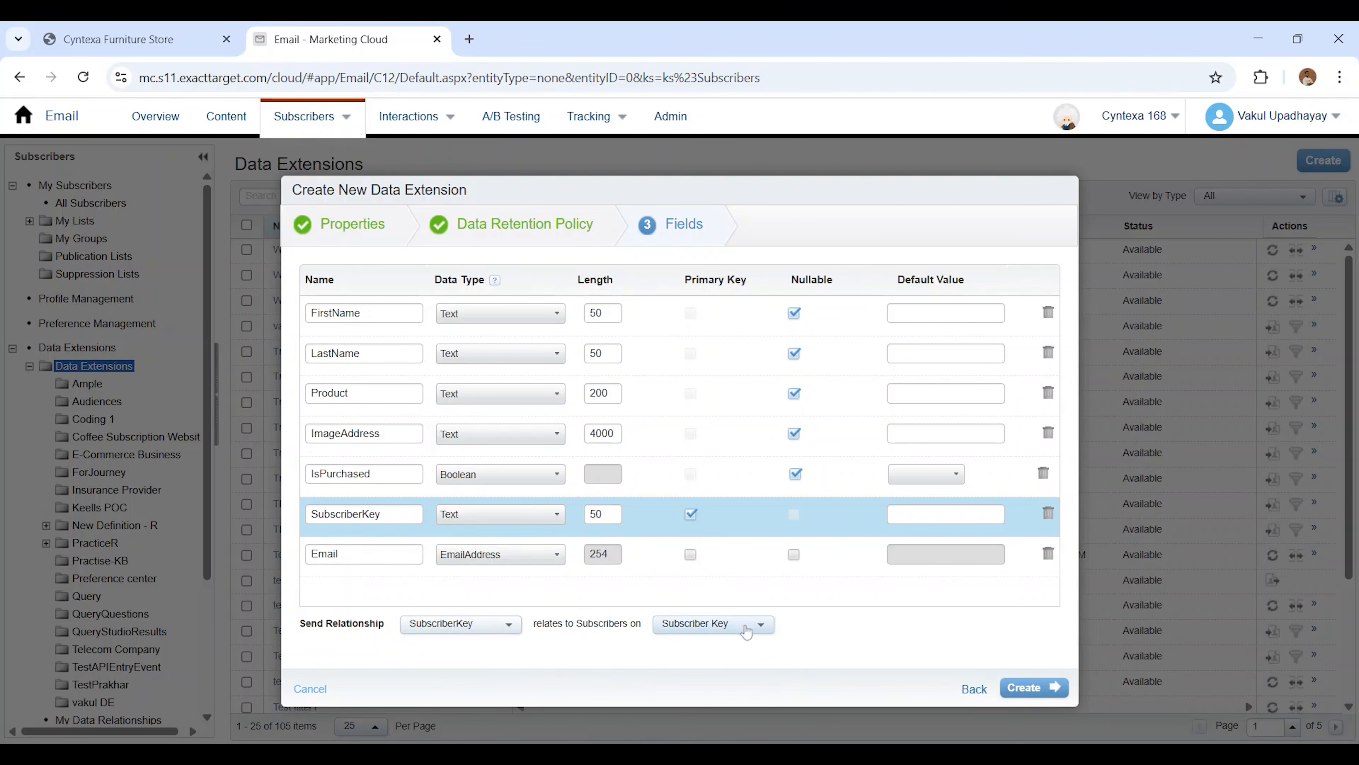
left_click(1038, 687)
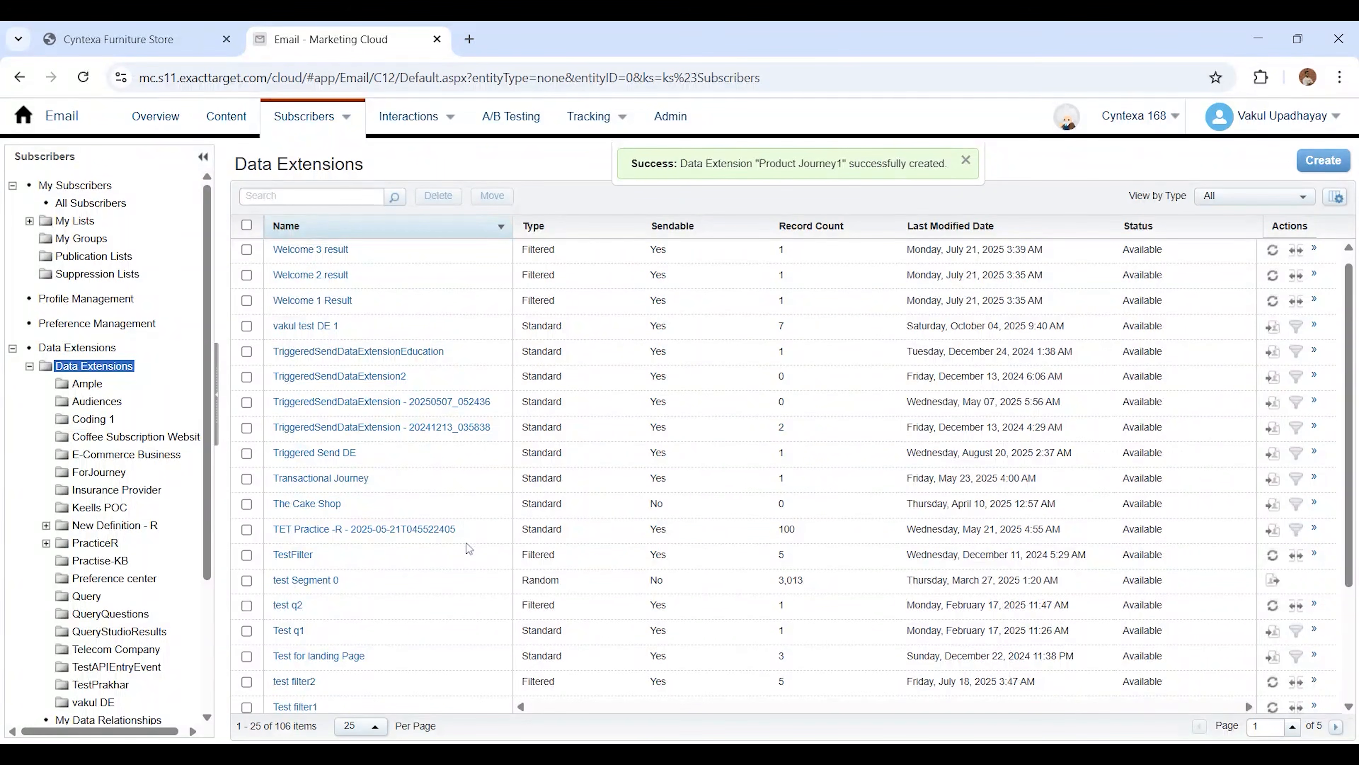
Open the records of the new Product Journey1 data extension and start an import into it
scroll(464, 548, "down", 3)
scroll(465, 549, "up", 3)
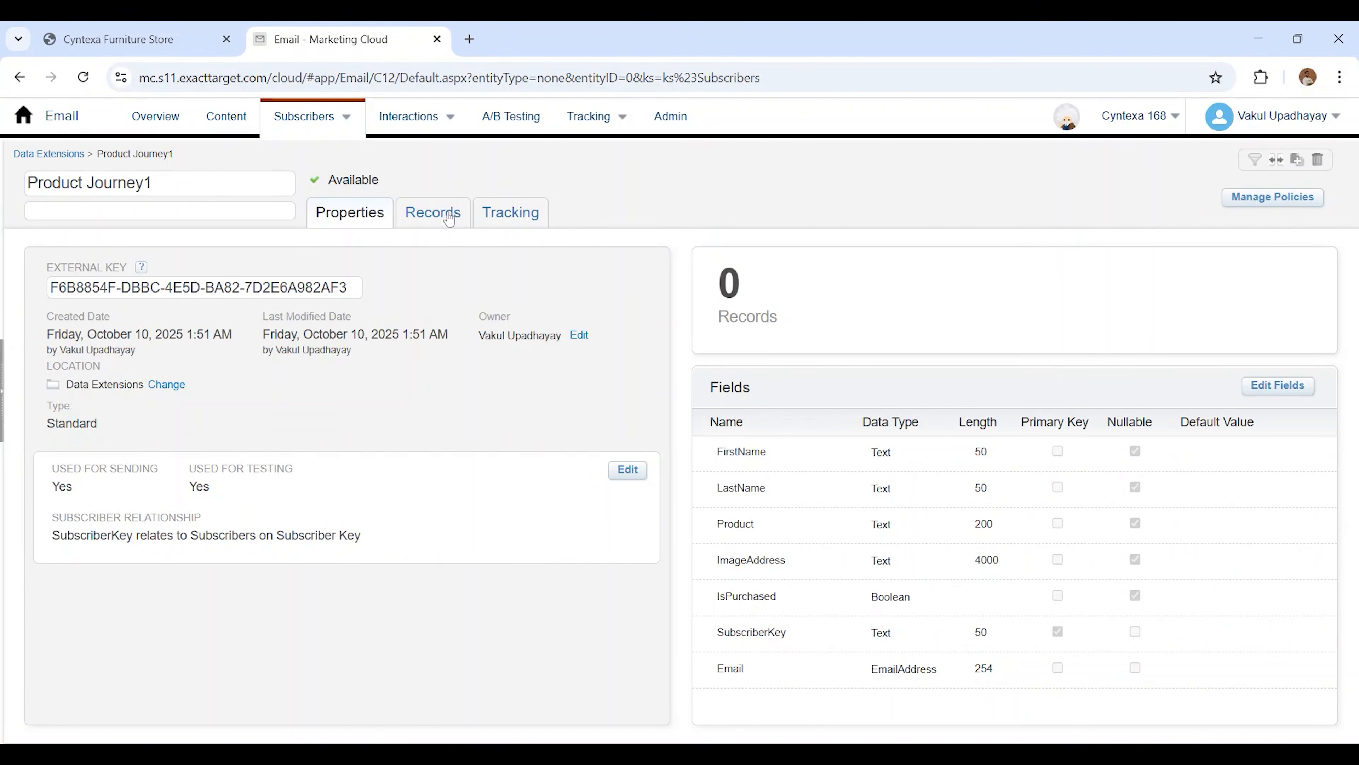
left_click(448, 218)
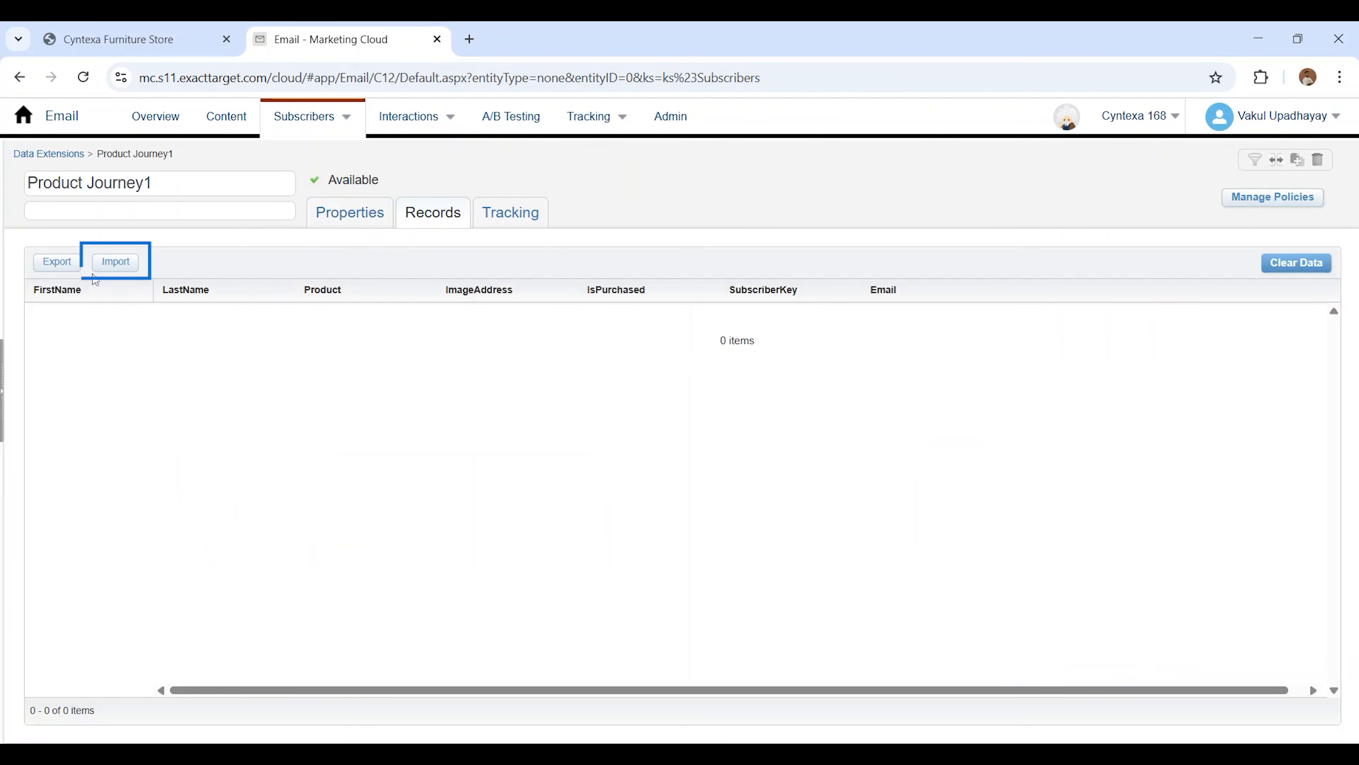
left_click(110, 262)
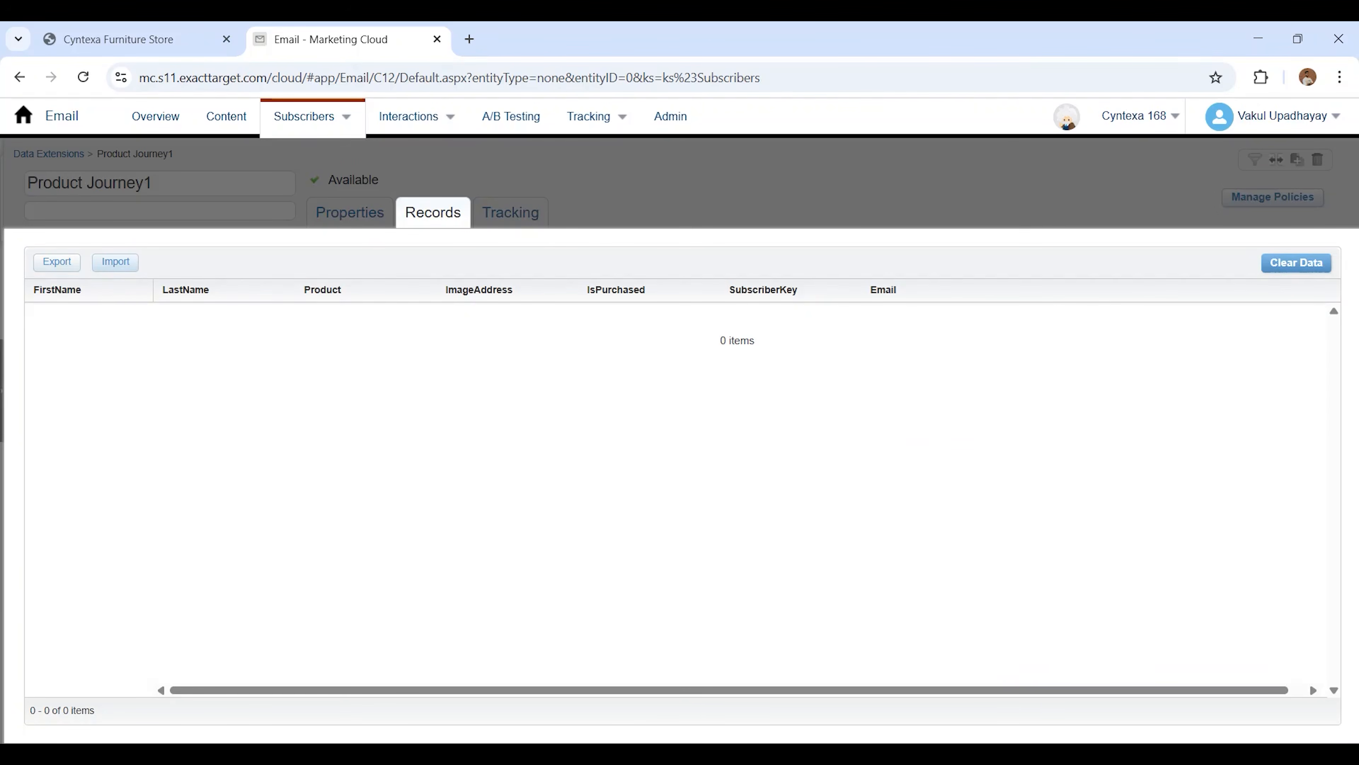
left_click(114, 262)
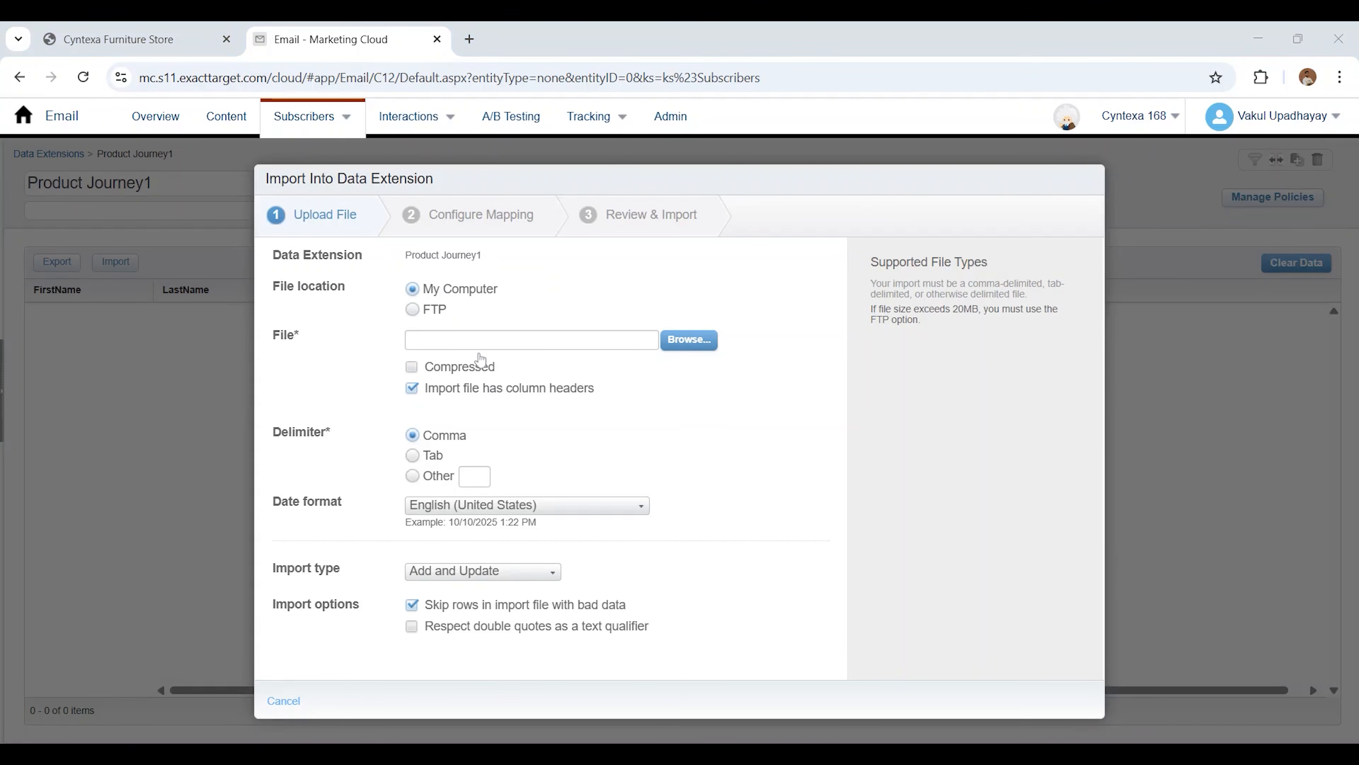
Import Product Journey - Sheet1 (1).csv as comma-delimited with Add Only, double quotes respected as text qualifier, and mapping by header row
left_click(689, 339)
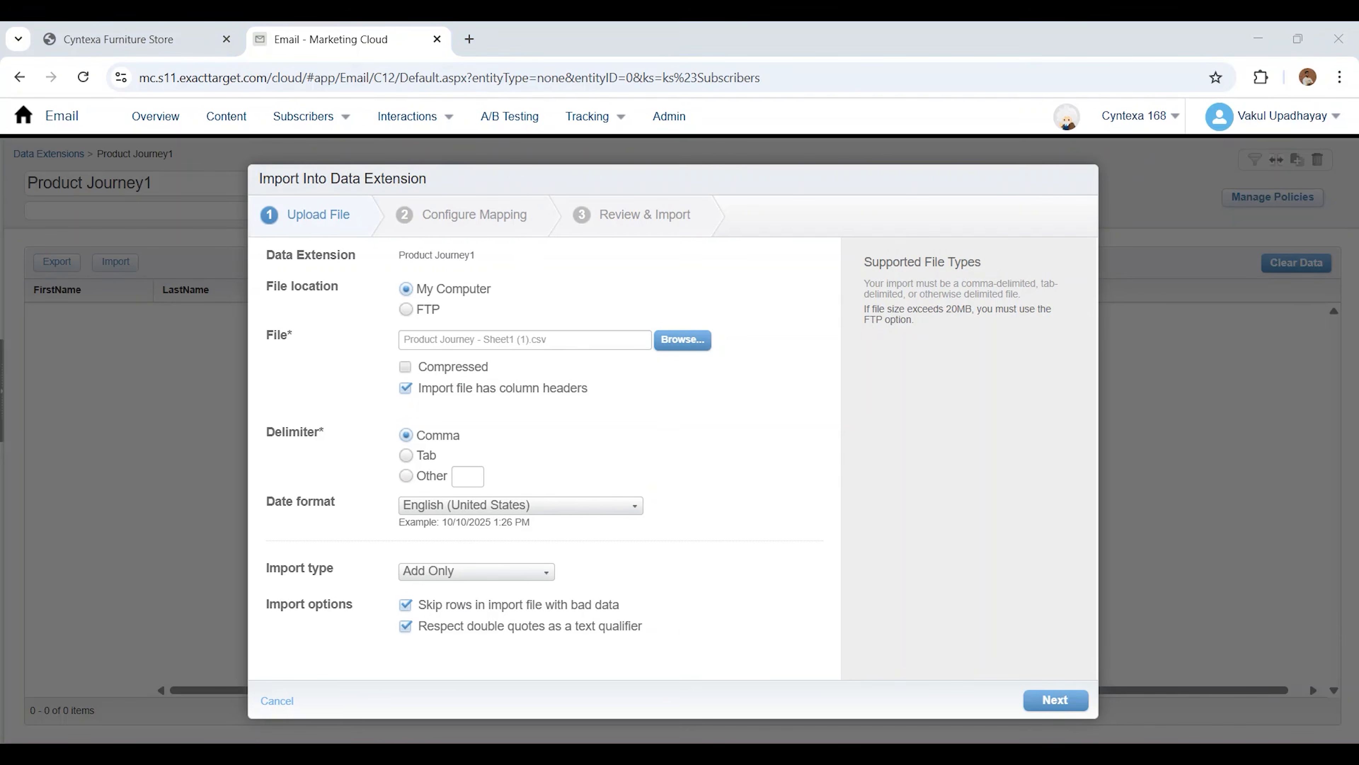
left_click(1055, 700)
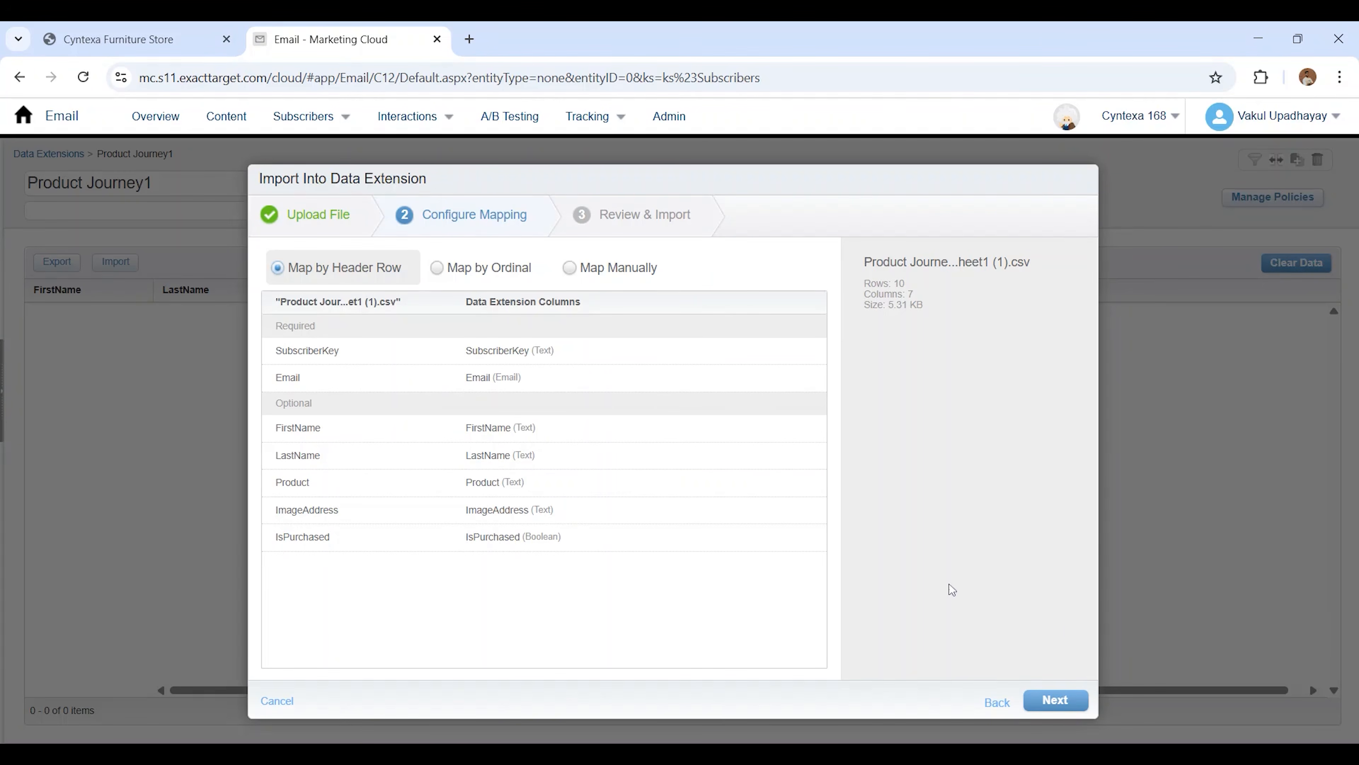
left_click(1062, 704)
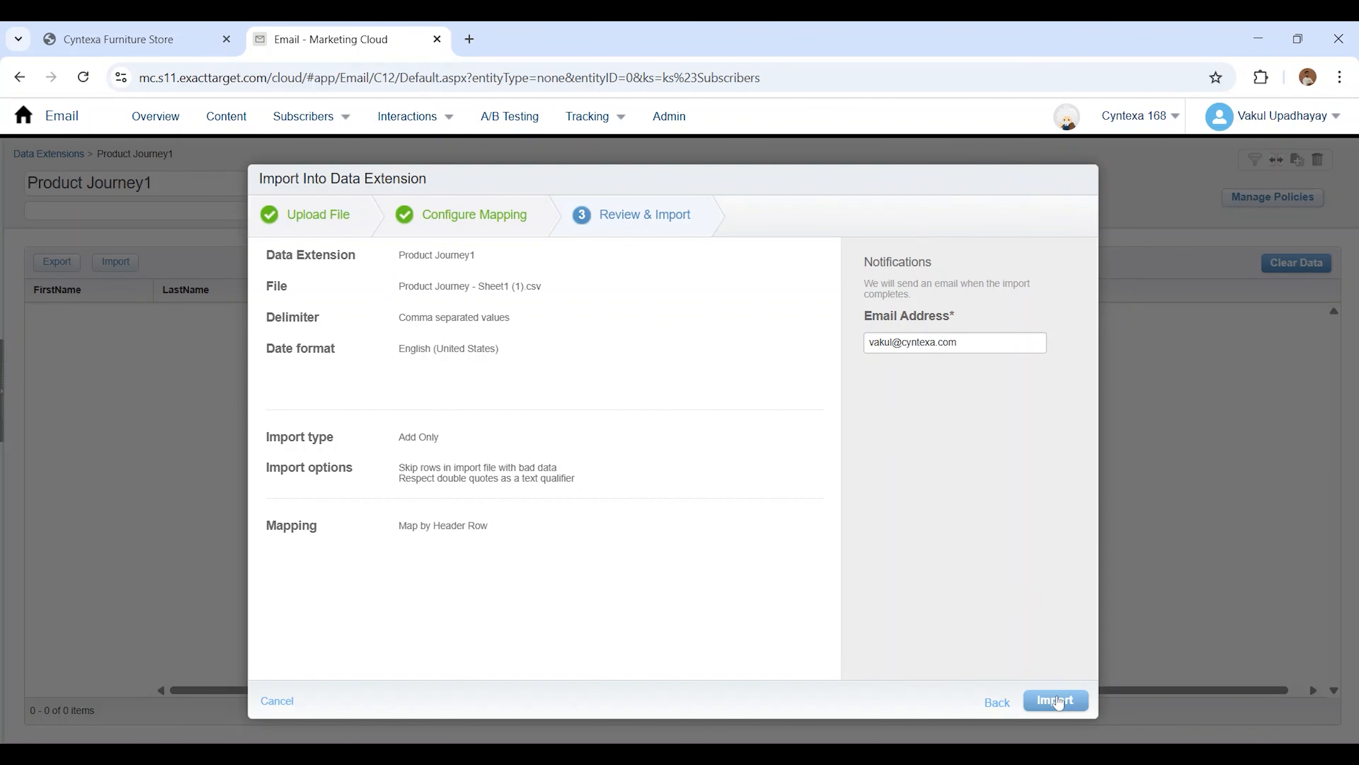
left_click(1057, 701)
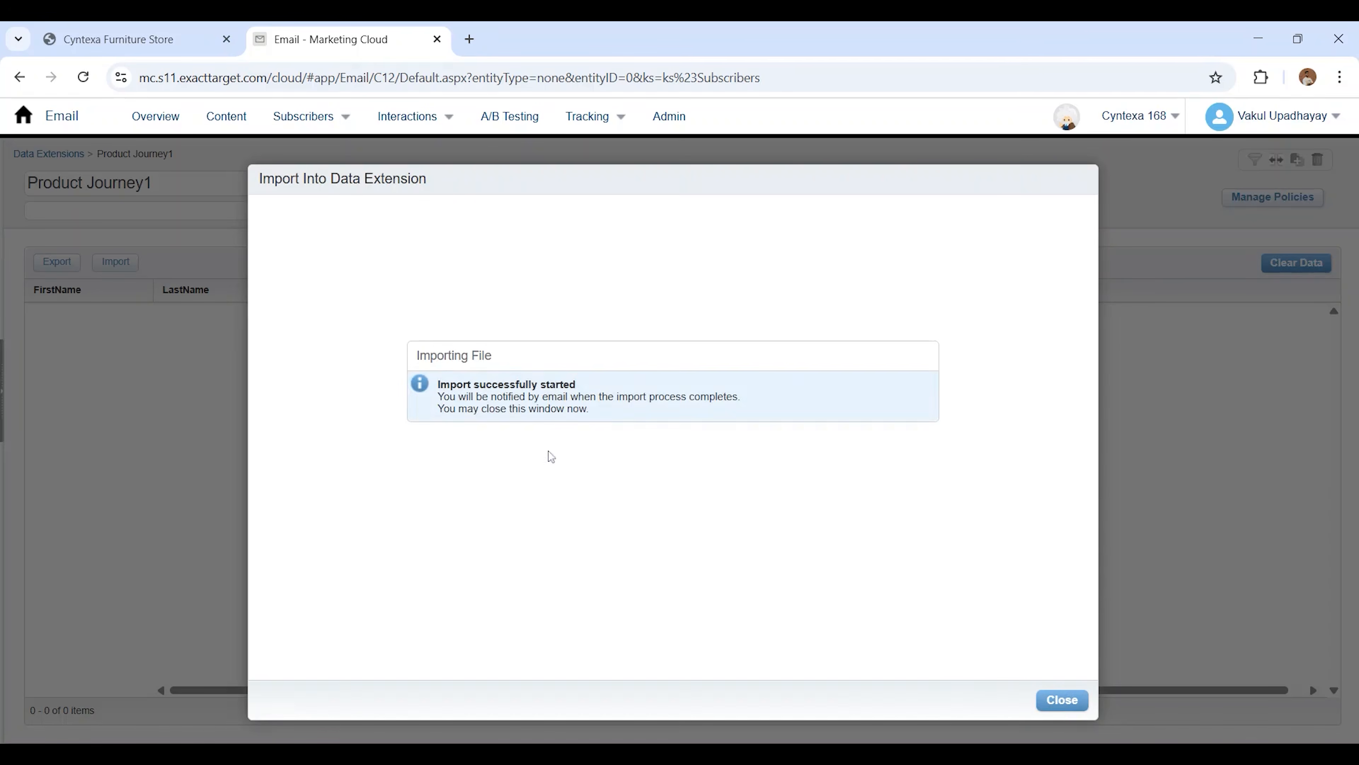
left_click(1065, 700)
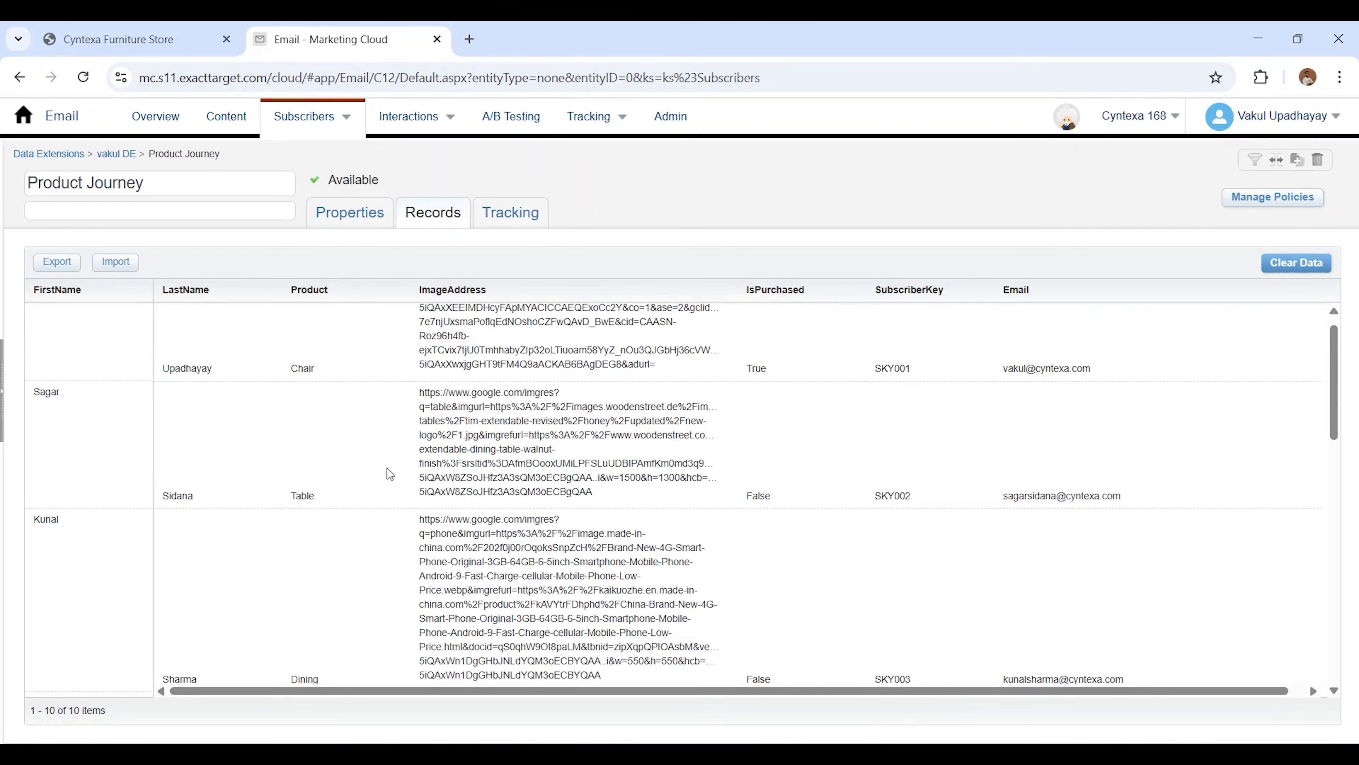
Review the customer records in the Product Journey data extension, including product, image address and purchase status
scroll(386, 468, "down", 1)
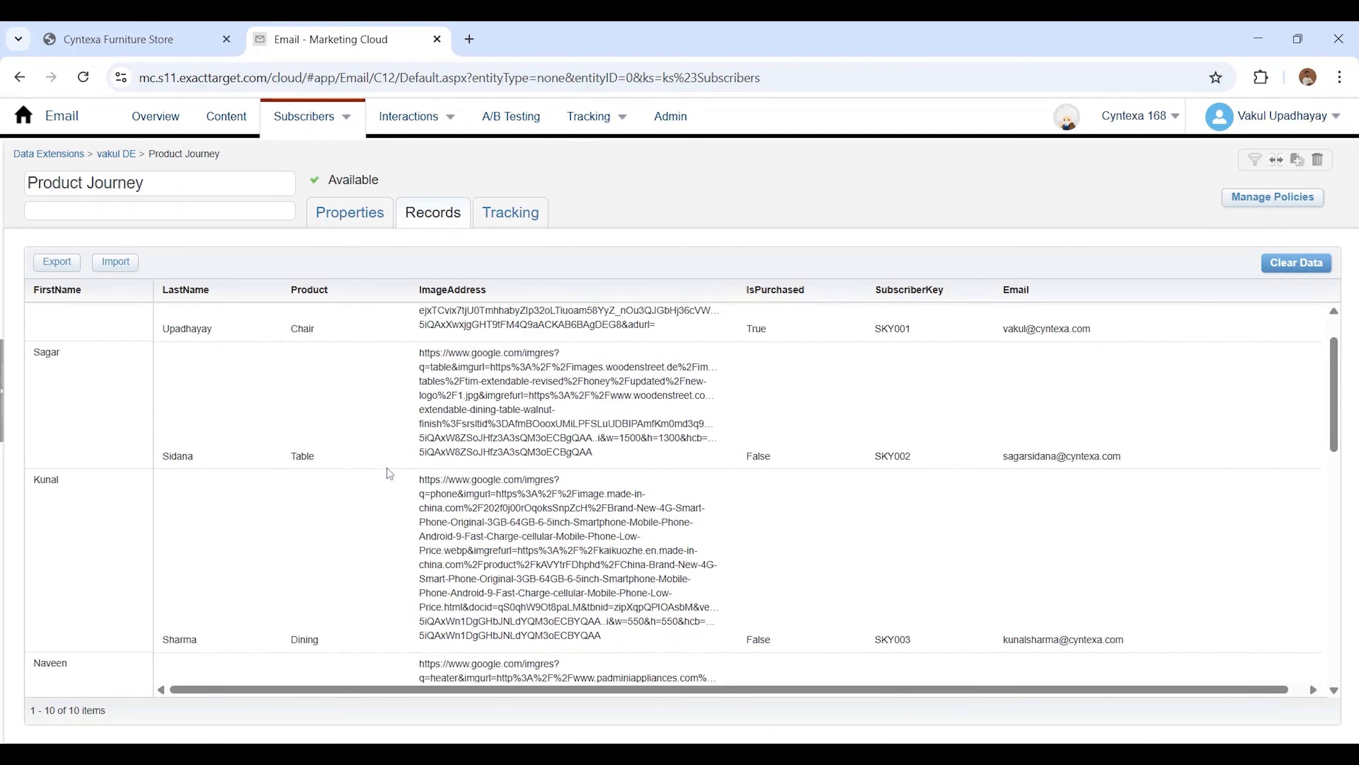
scroll(386, 468, "up", 2)
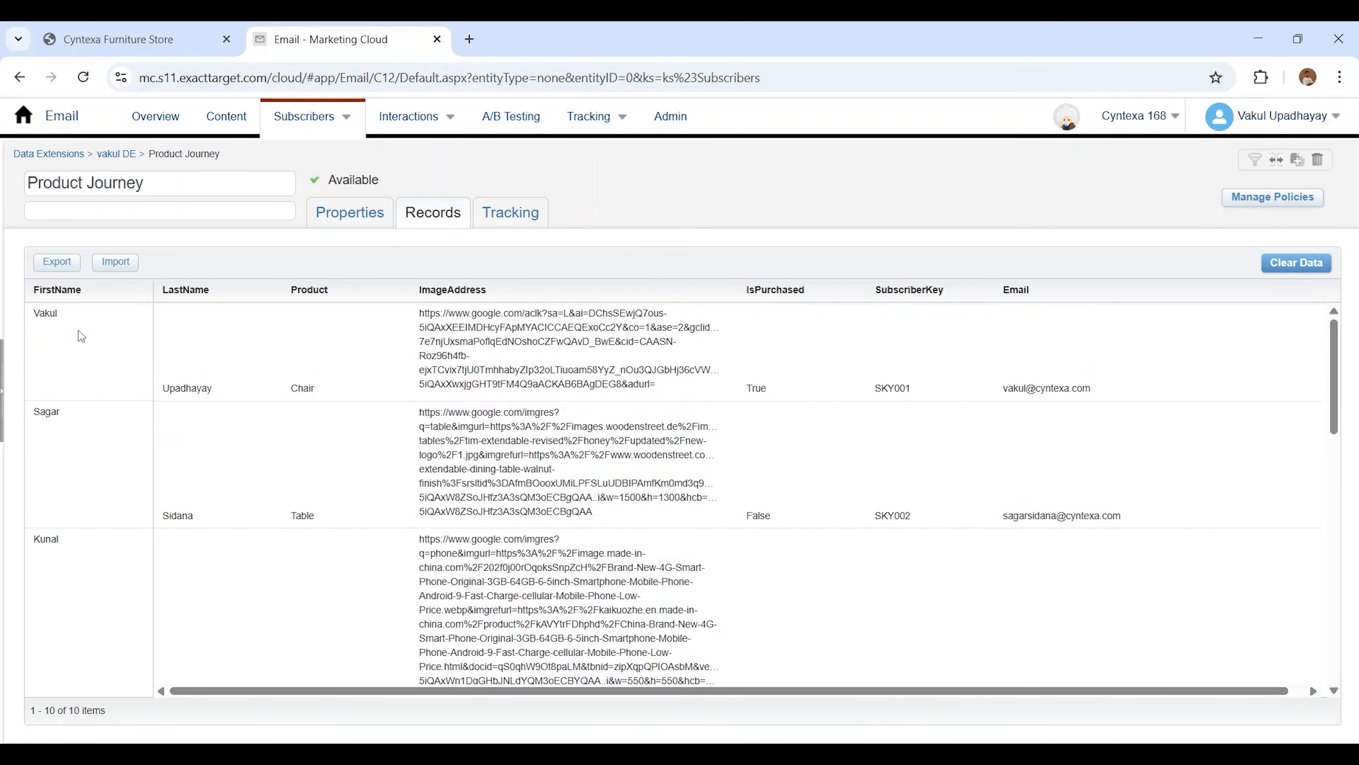
scroll(182, 540, "down", 5)
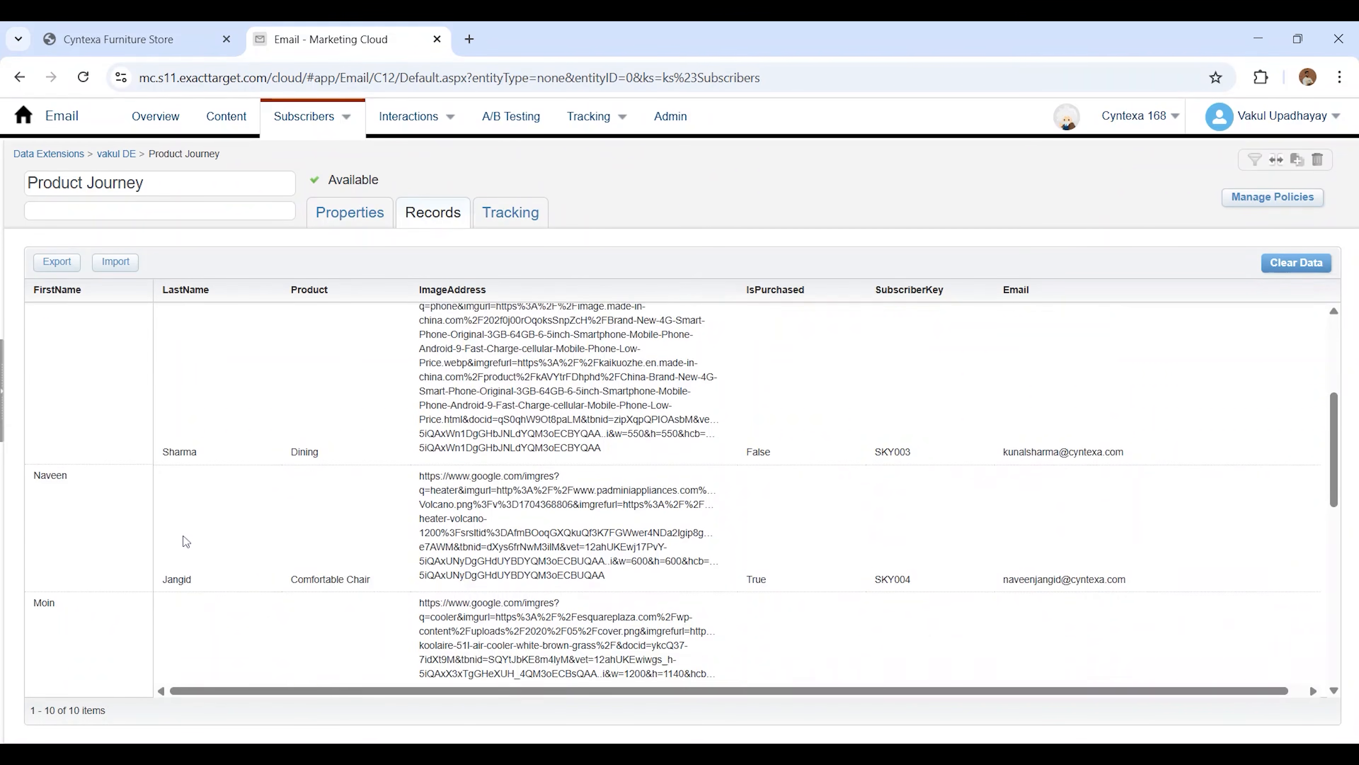
scroll(133, 564, "up", 5)
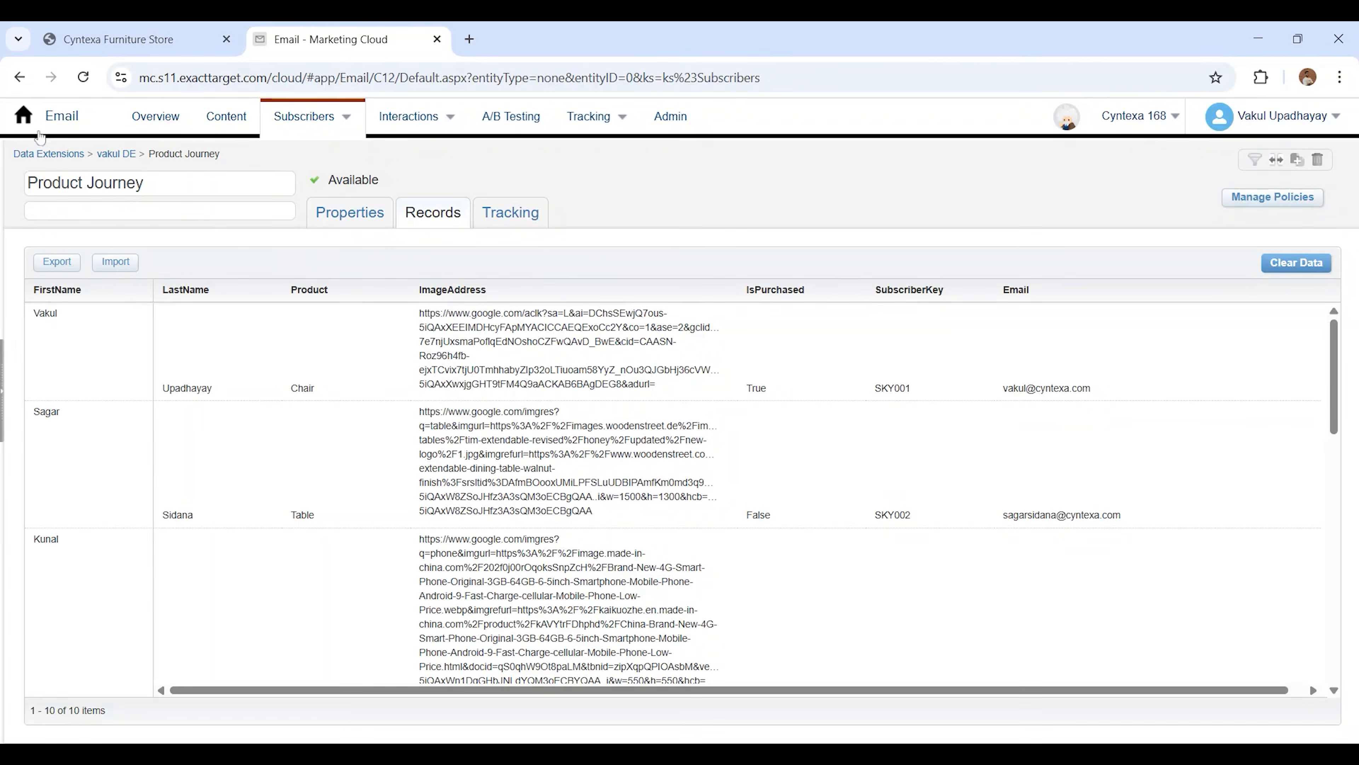
Switch to Content Builder and start a new Text content block
mouse_move(31, 125)
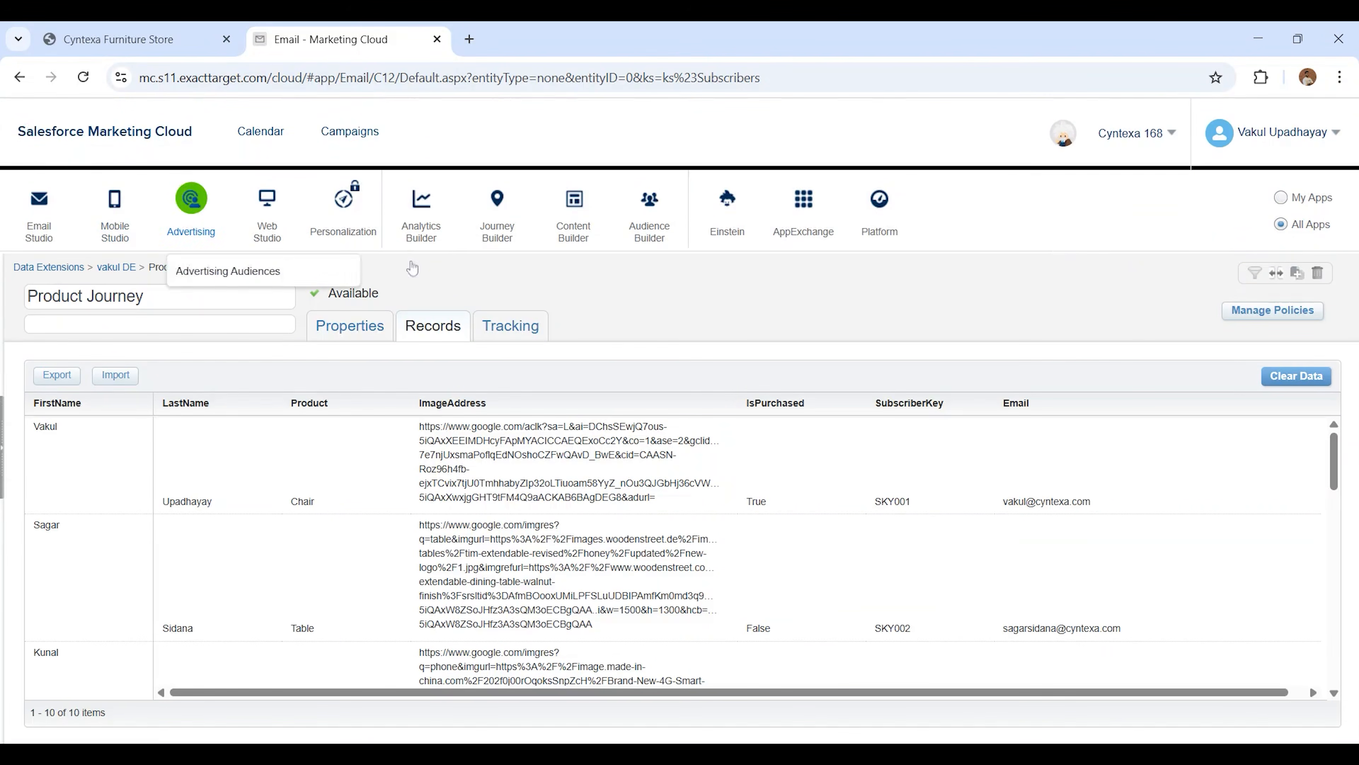
mouse_move(566, 220)
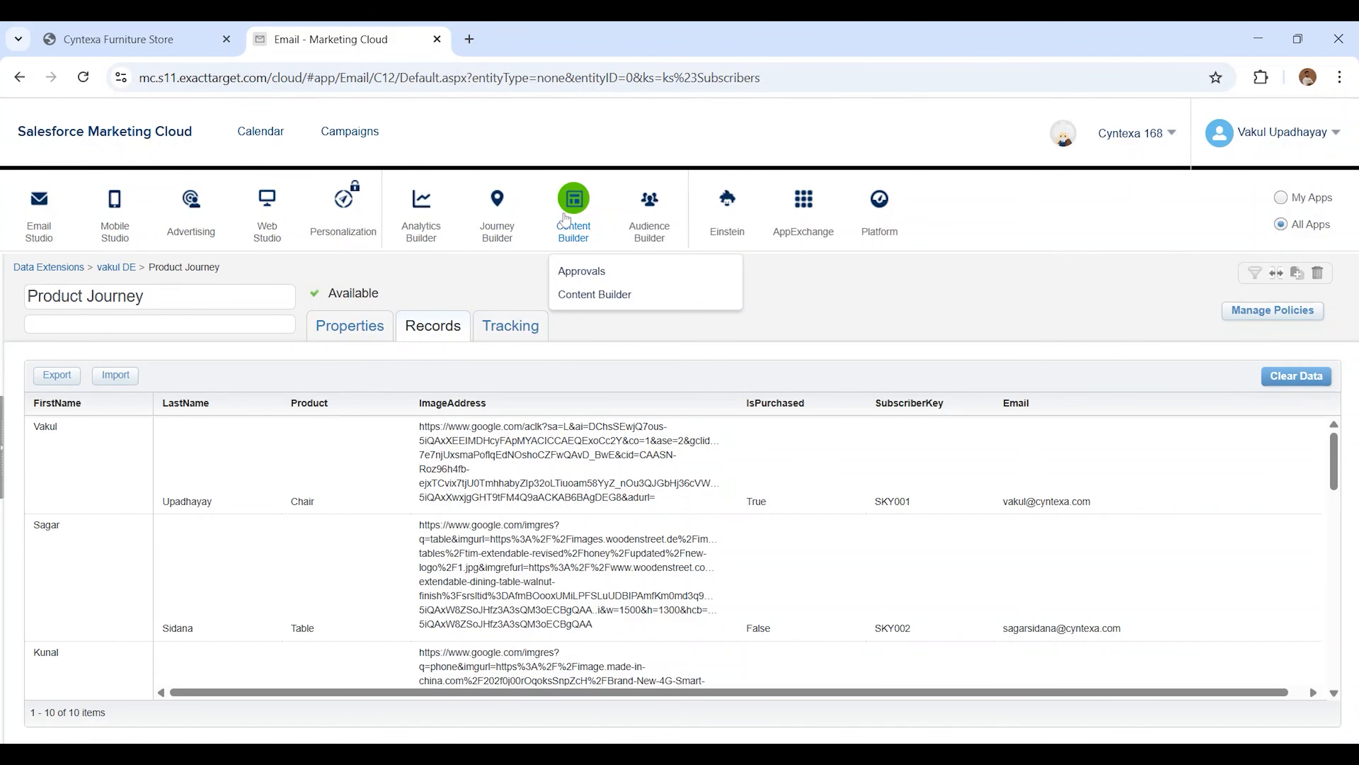
left_click(605, 294)
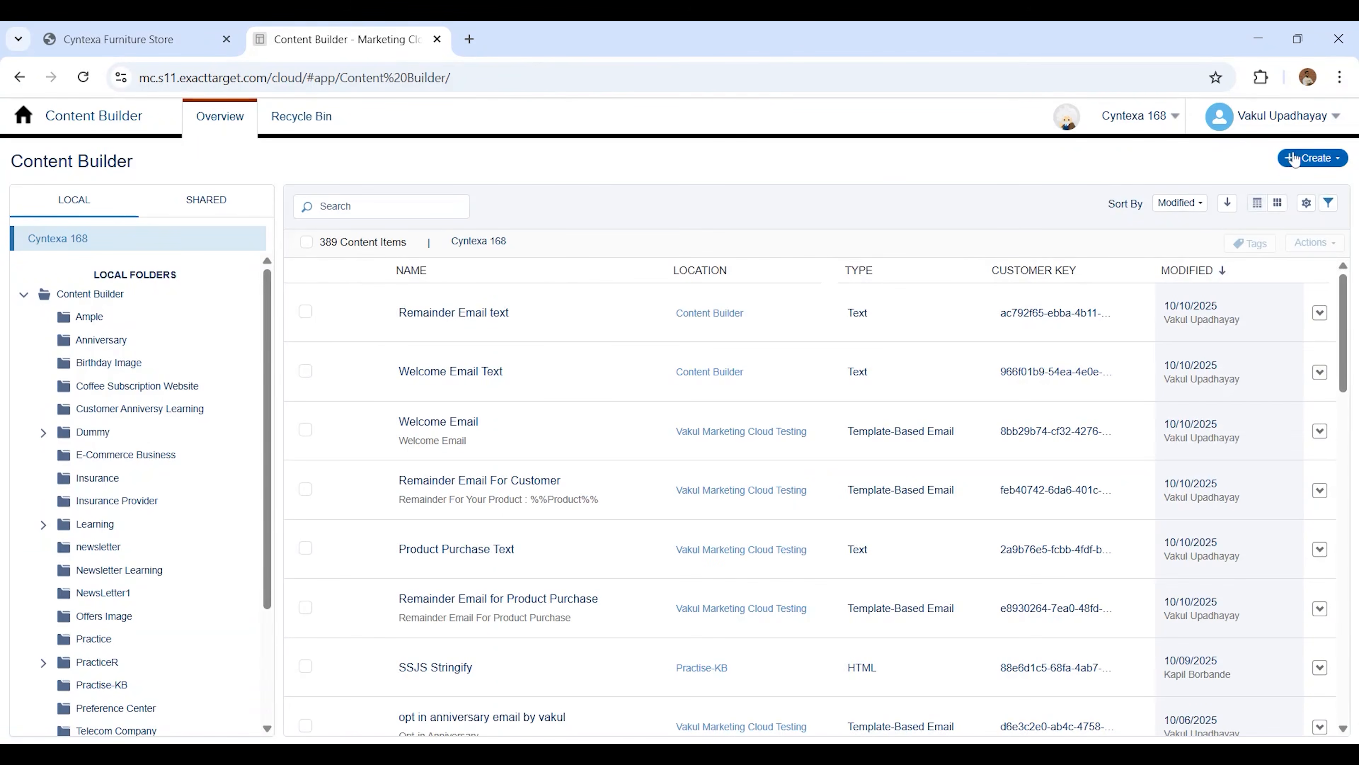
left_click(1291, 158)
mouse_move(1263, 254)
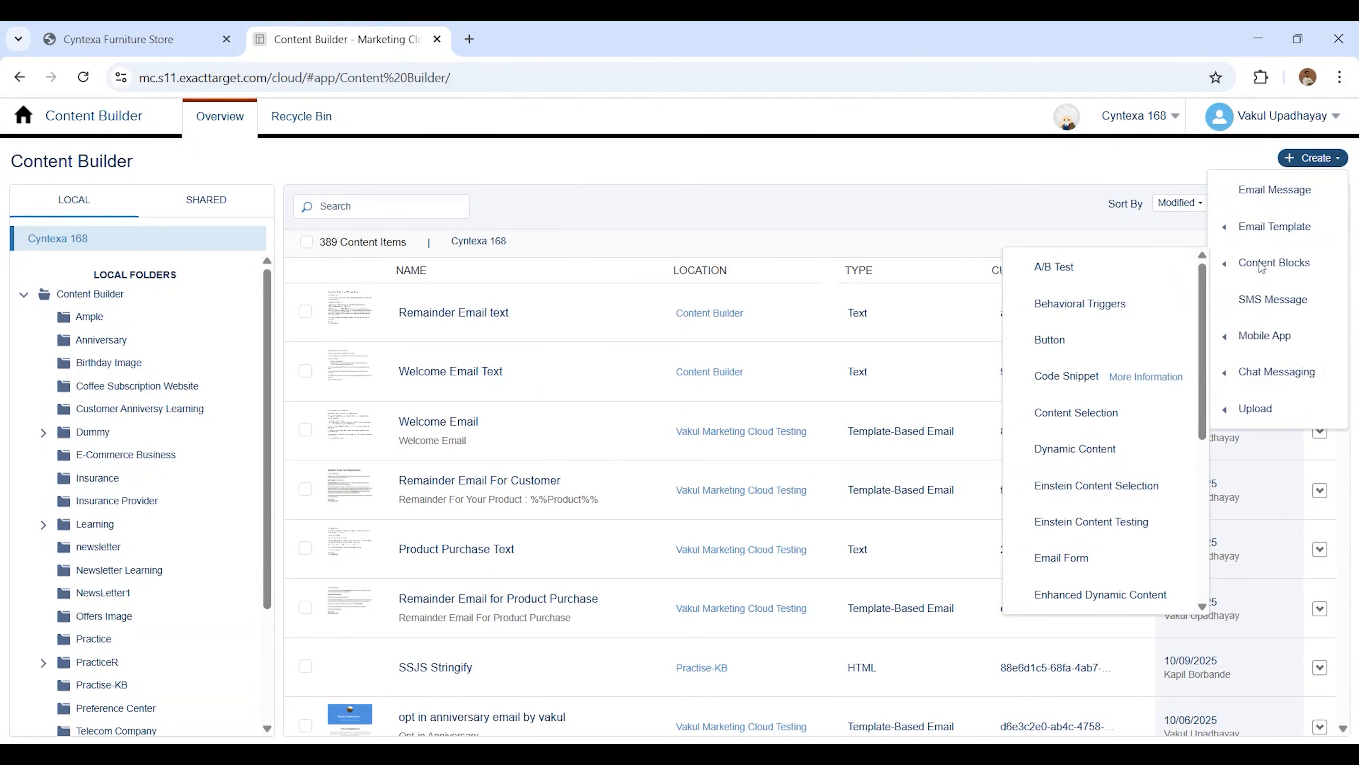
scroll(1081, 480, "down", 5)
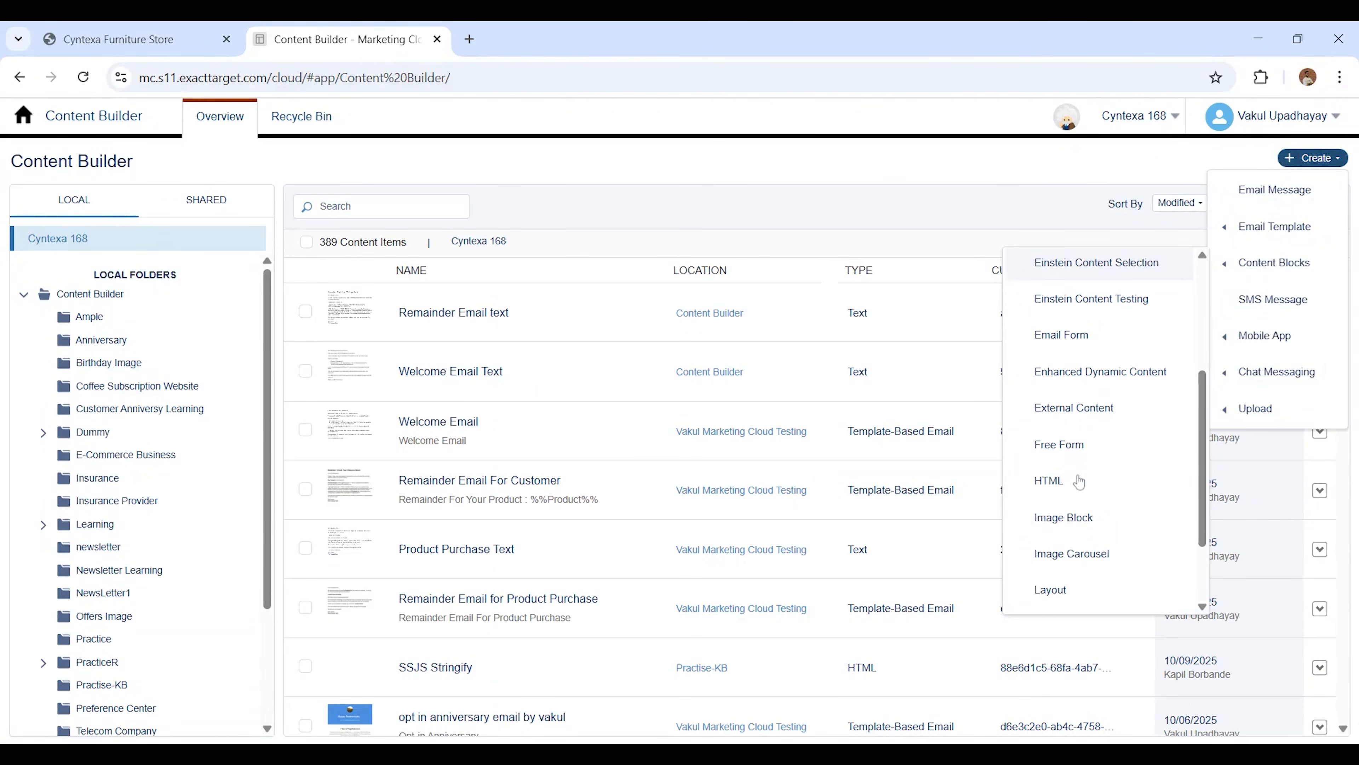
left_click(1066, 594)
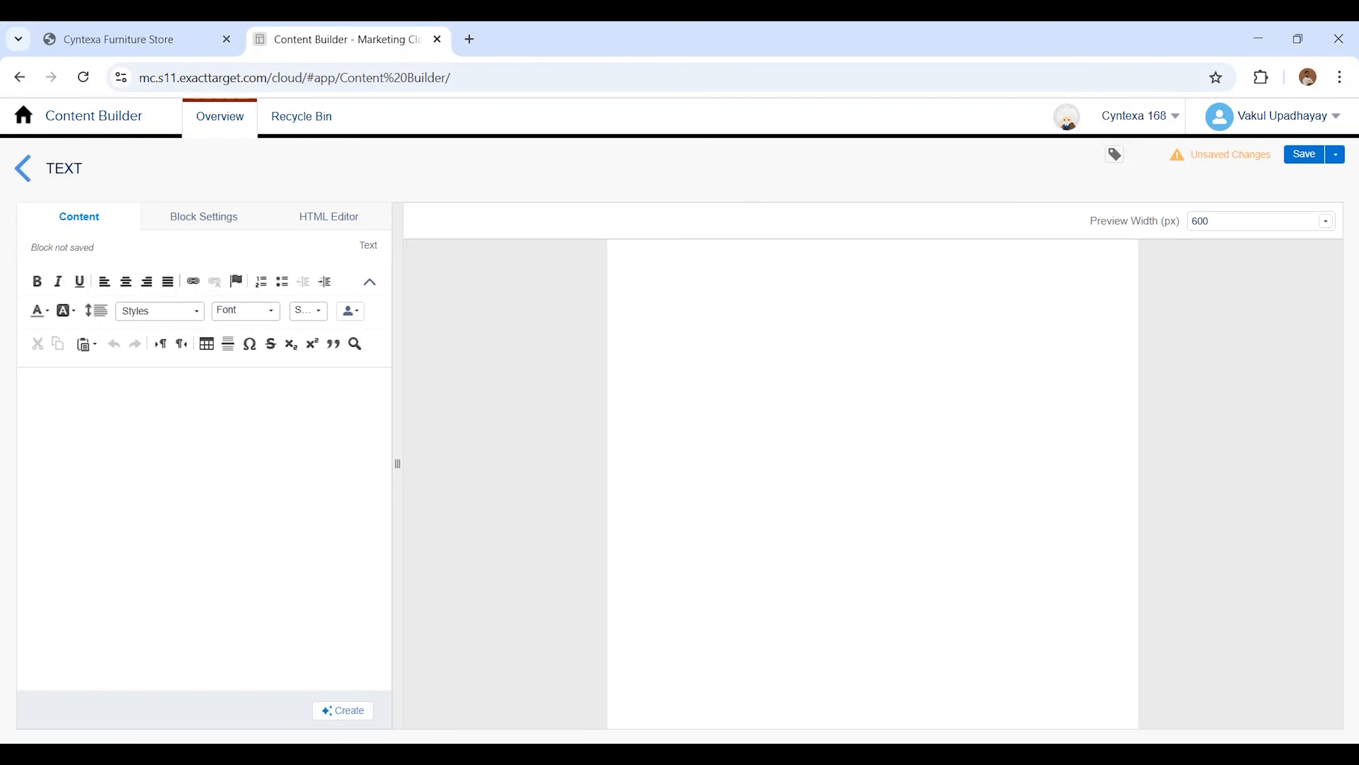
Paste the Cyntexa welcome message with FirstName, LastName, Email and Product personalization strings and the IsPurchased condition into the text block
left_click(24, 382)
type("Hi %%FirstName%% %%LastName%%, Welcome to Cyntexa! We're really glad to have you with us. Your account linked with the email address %%Email%% has been successfully created. Here are your details: Product: %%Product%% Purchase Status: %%[IF @IsPurchased == \"TRUE\" THEN]%%Purchased%%[ELSE]%%Not Purchased Yet%%[ENDIF]%%  If you've recently purchased %%Product%%, you can check out your product in the email above. Our team will continue to share helpful updates and information about the products you're interested in. If you didn't make this request or need help, please reply to this email and our support team will assist you. Thank you, The Cyntexa Team")
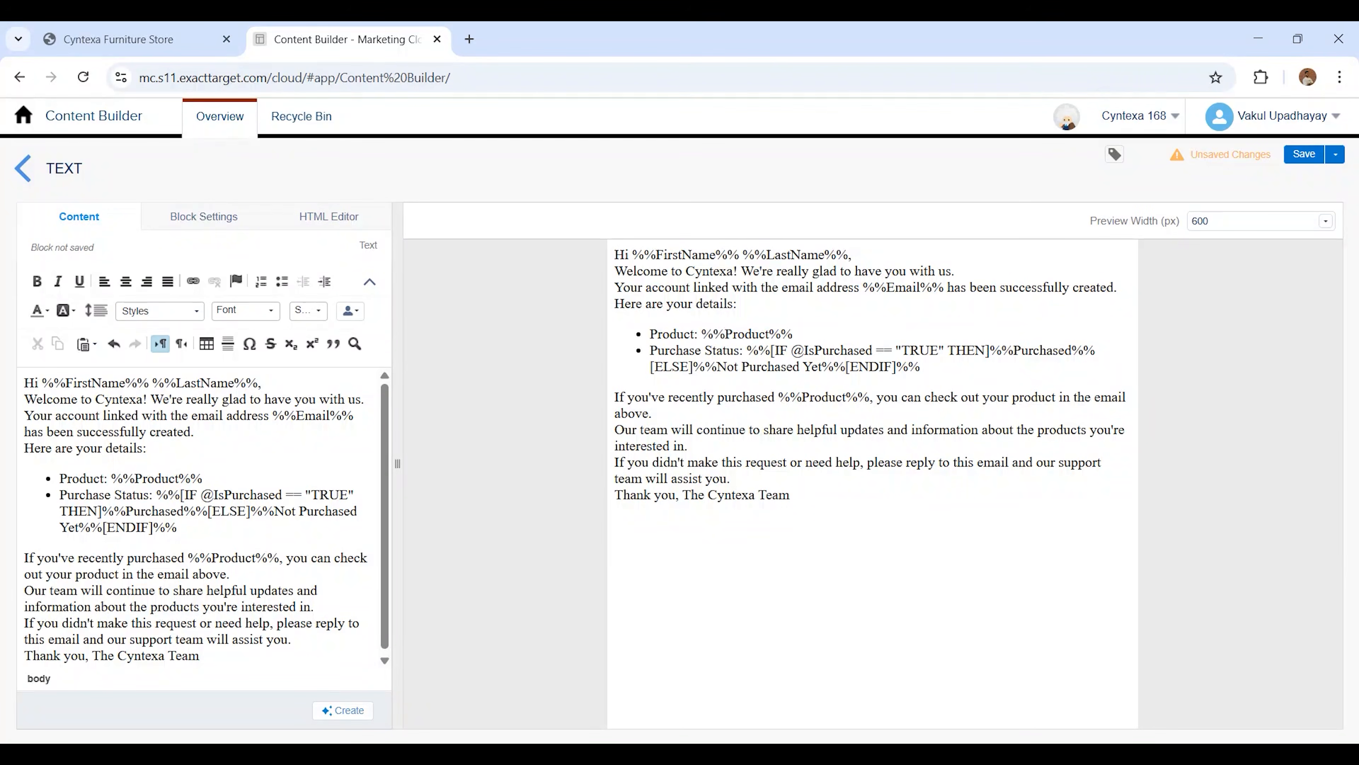
key("Return")
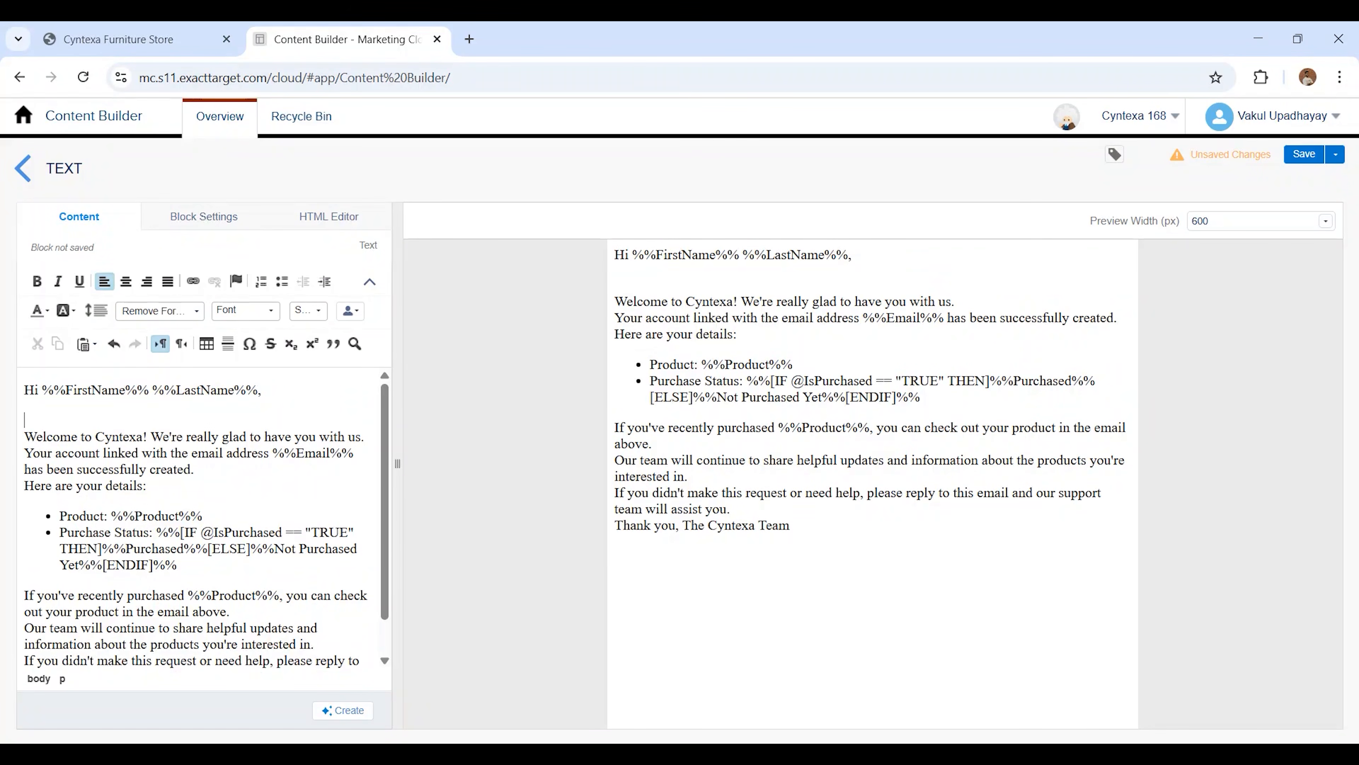
Choose the Product Journey data extension as the personalization data source for the text block
left_click(355, 313)
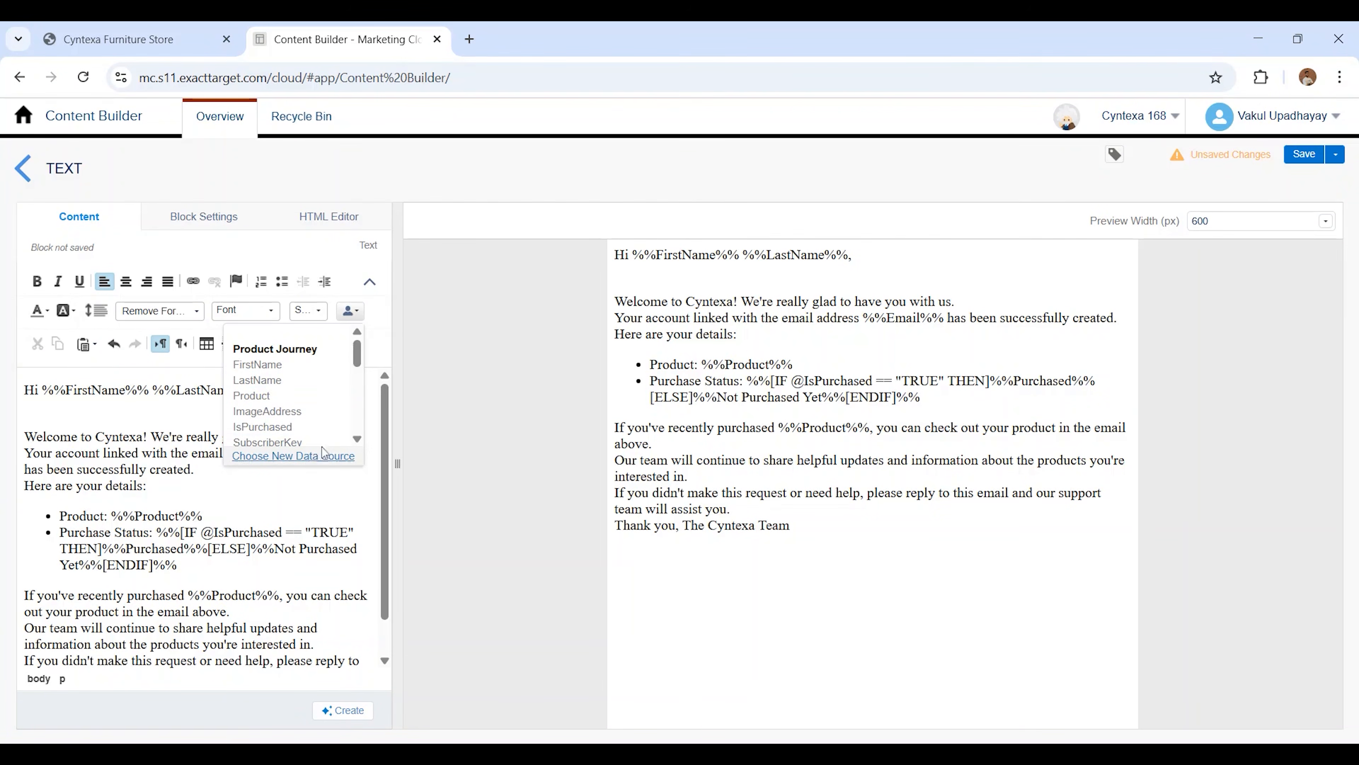
left_click(312, 456)
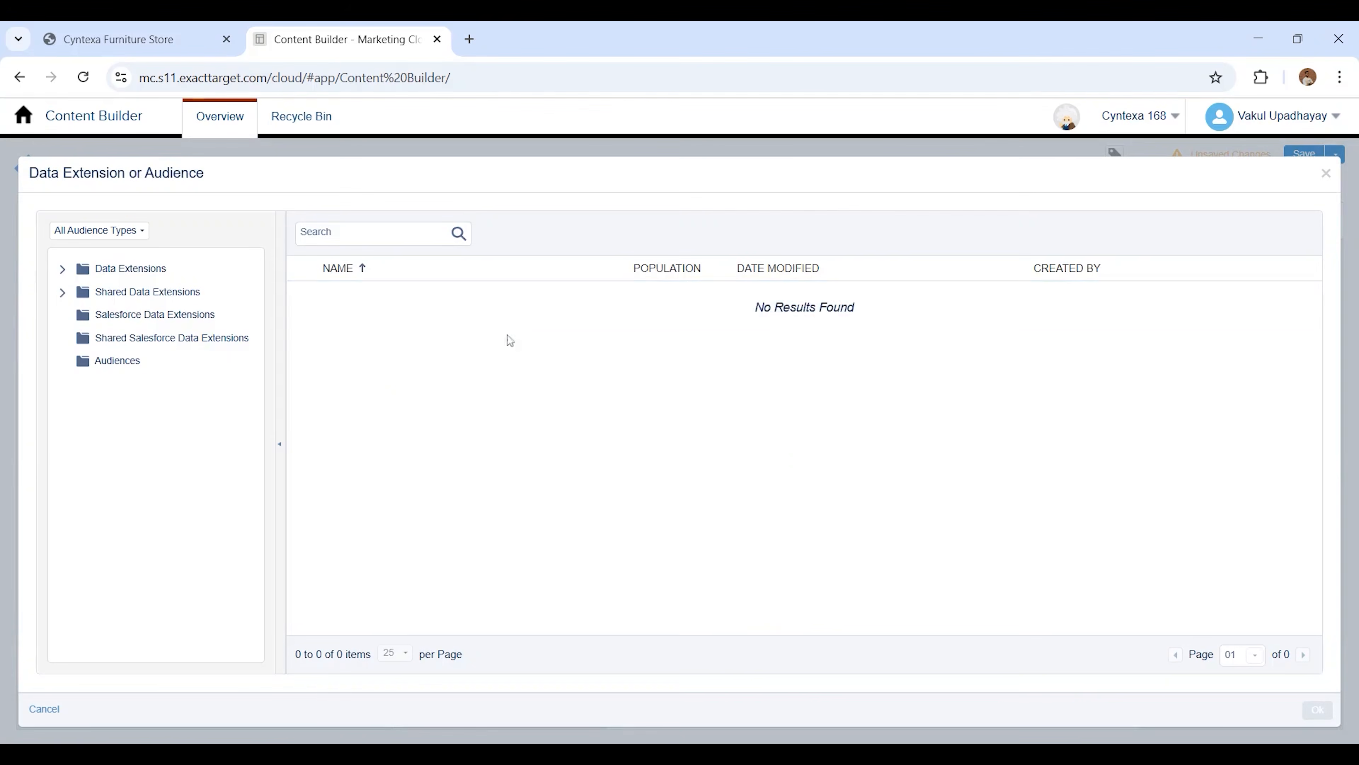
left_click(157, 272)
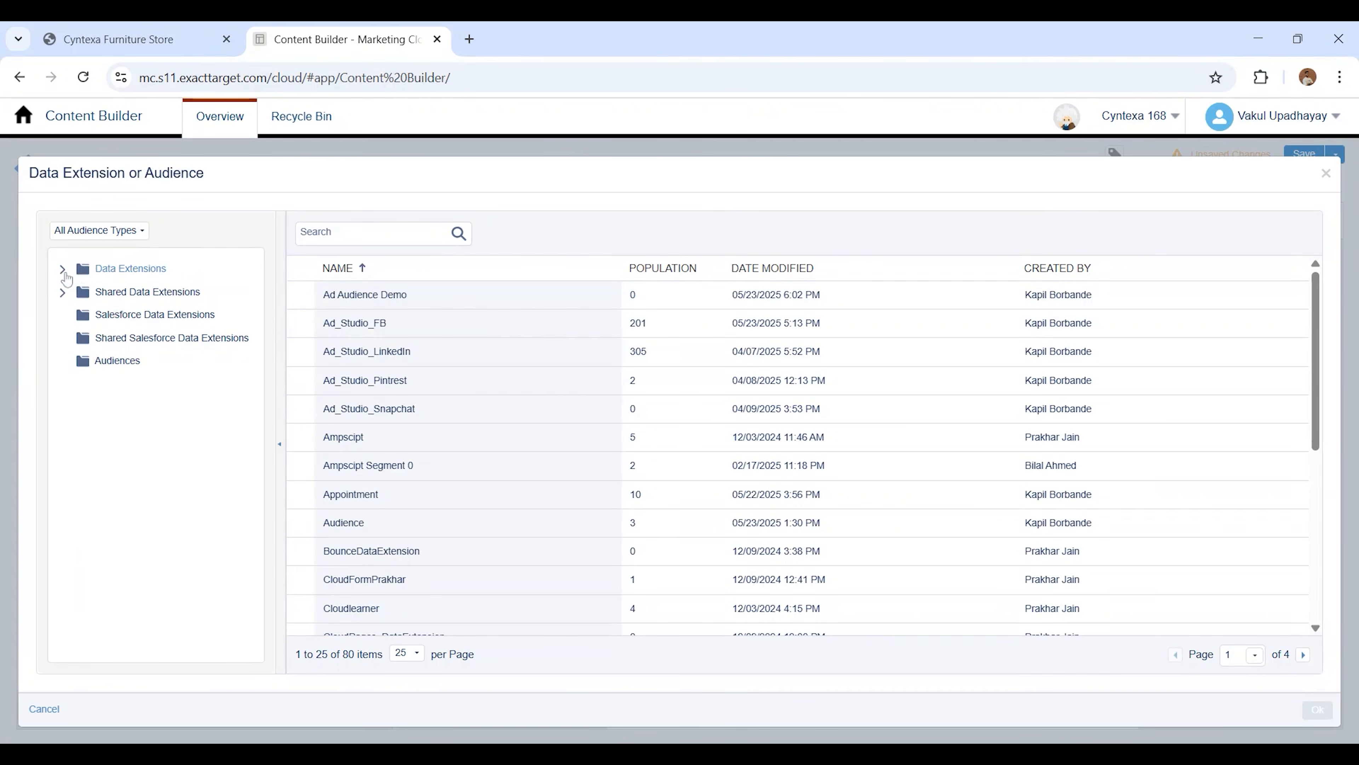
left_click(62, 268)
scroll(157, 498, "down", 3)
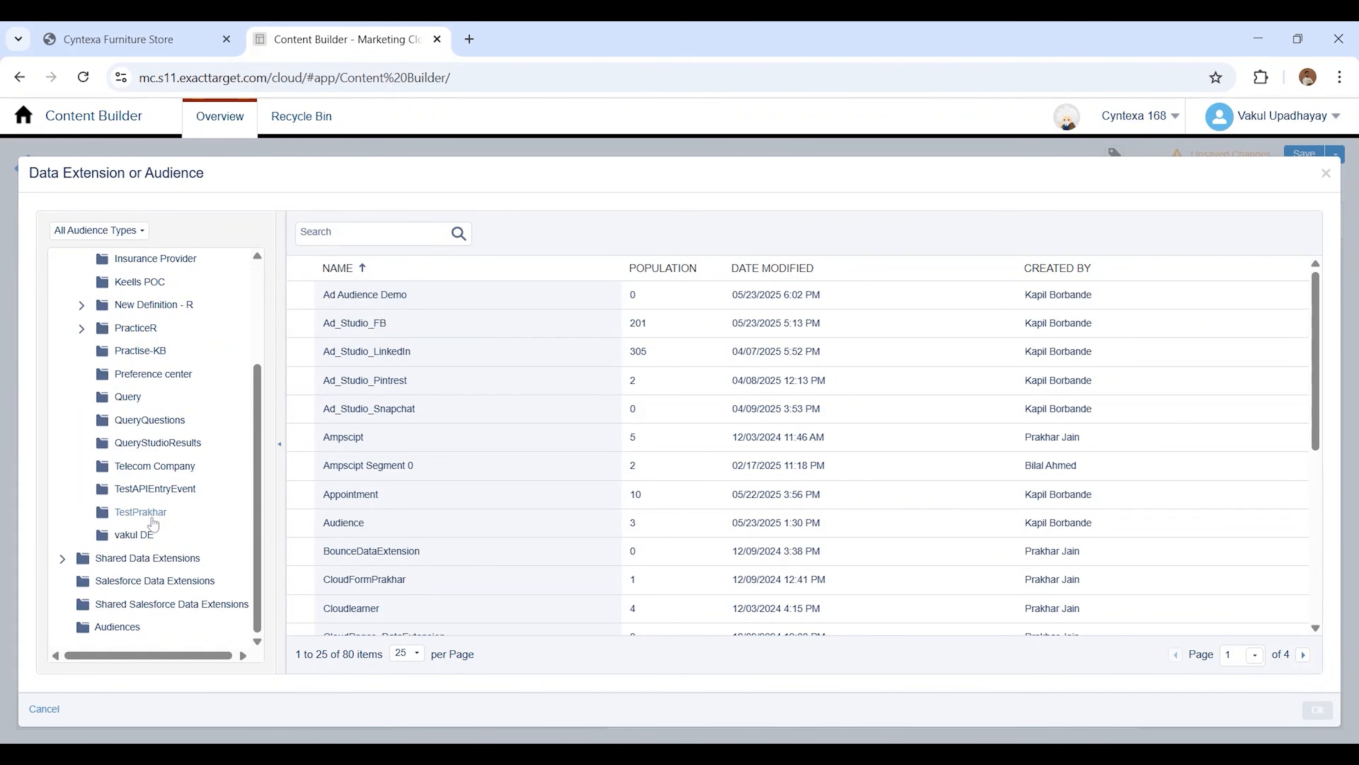
left_click(137, 534)
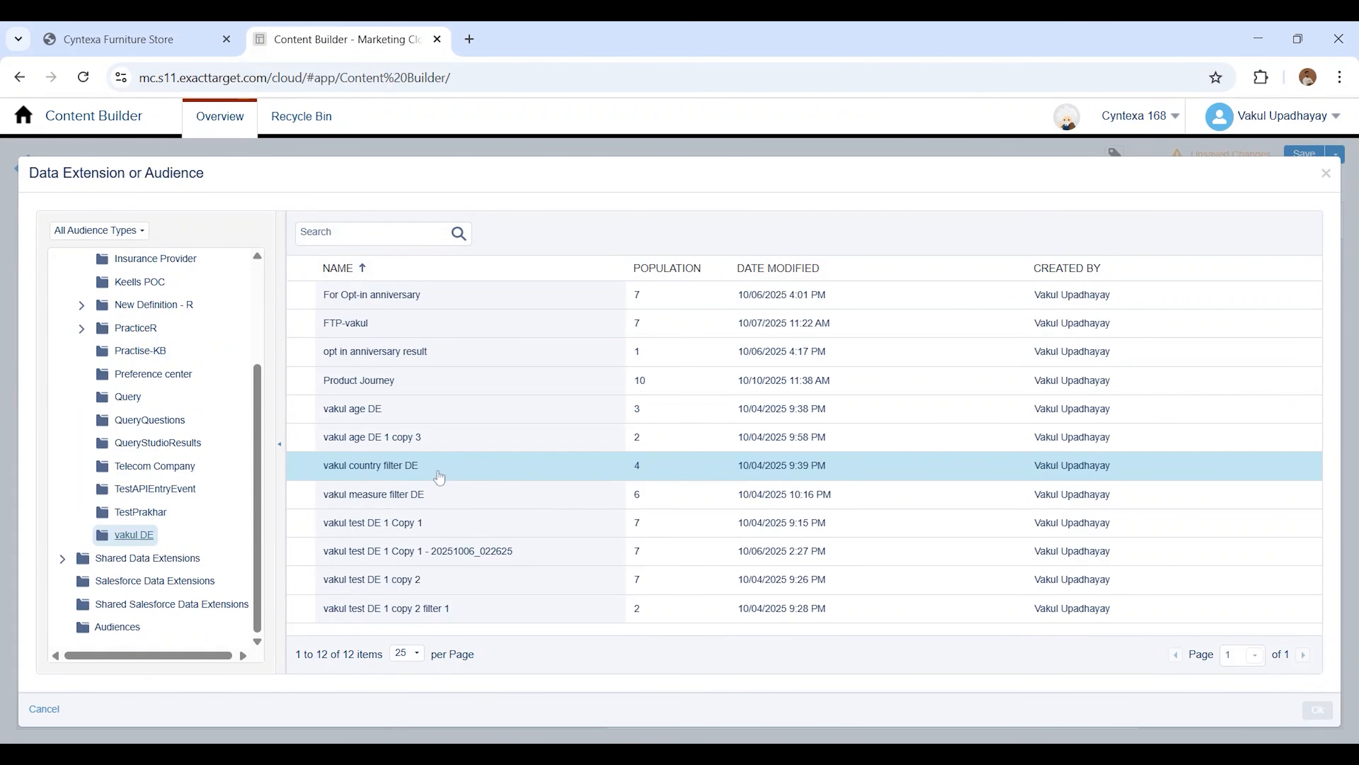
left_click(352, 390)
left_click(1320, 711)
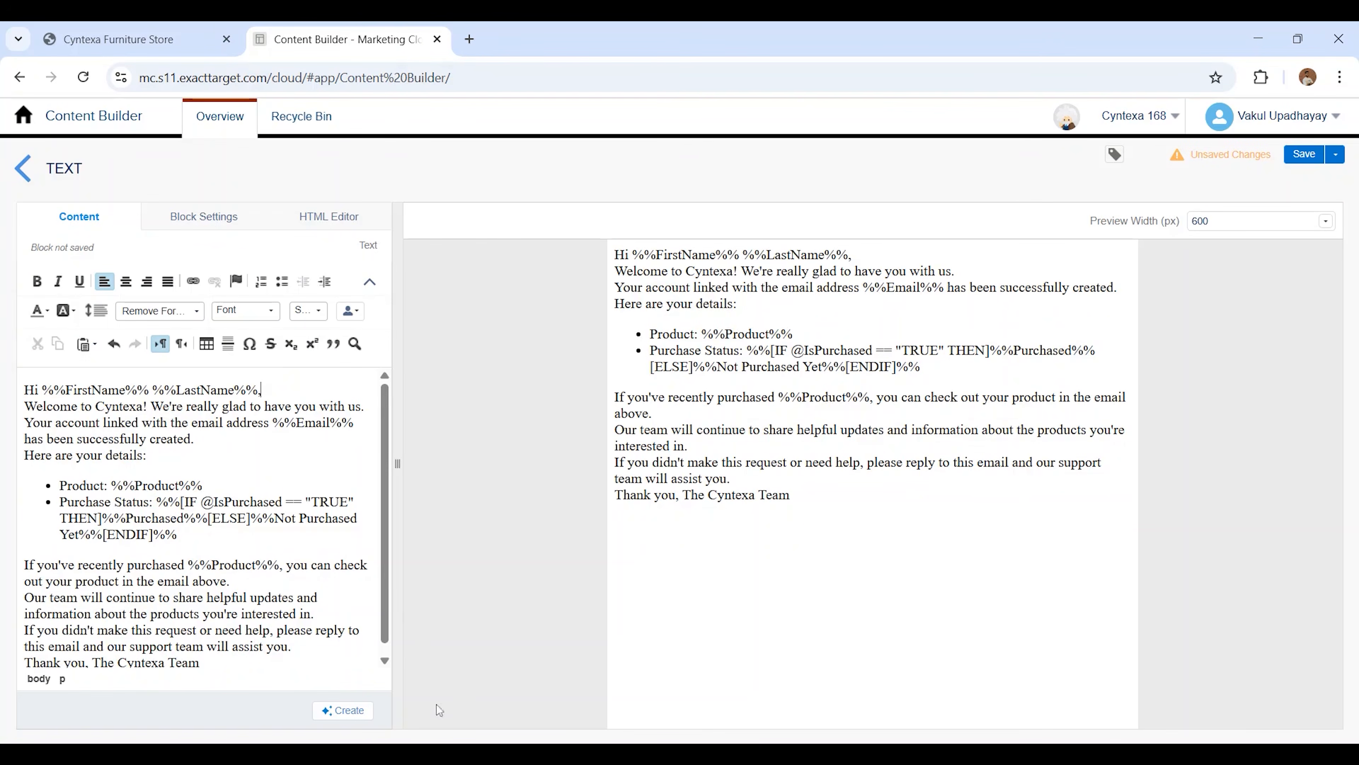
Save the text block in Content Builder under the name Welcome Email Template
left_click(1308, 156)
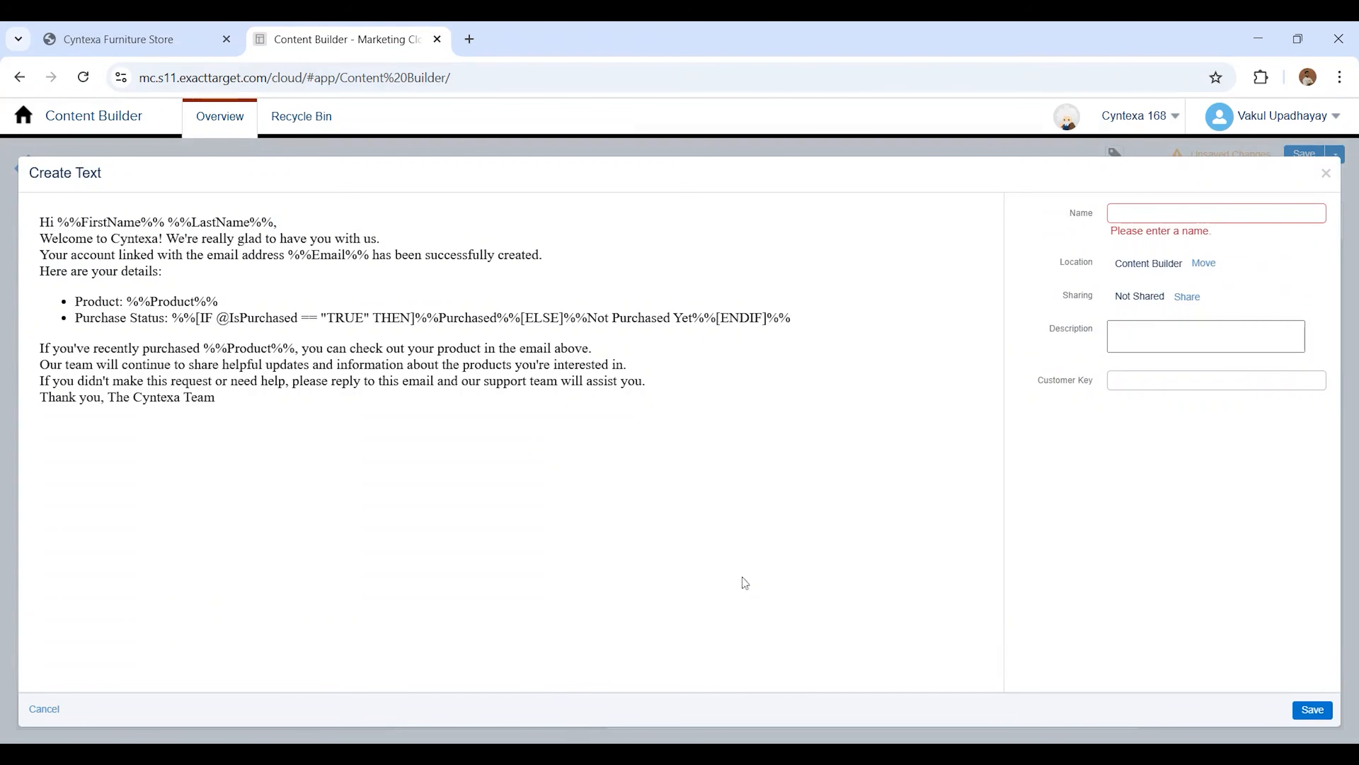
left_click(1155, 219)
type("Welcome Ema")
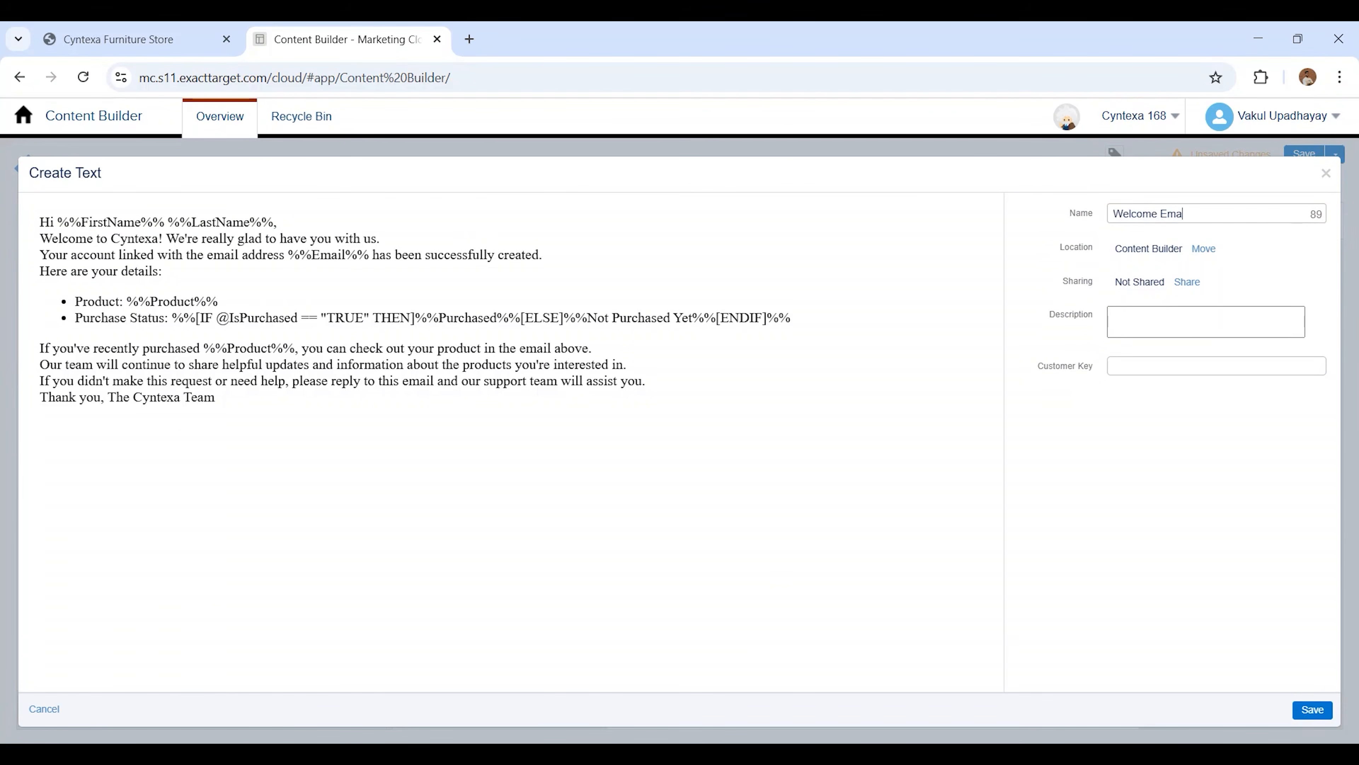
type("il Template")
left_click(1313, 709)
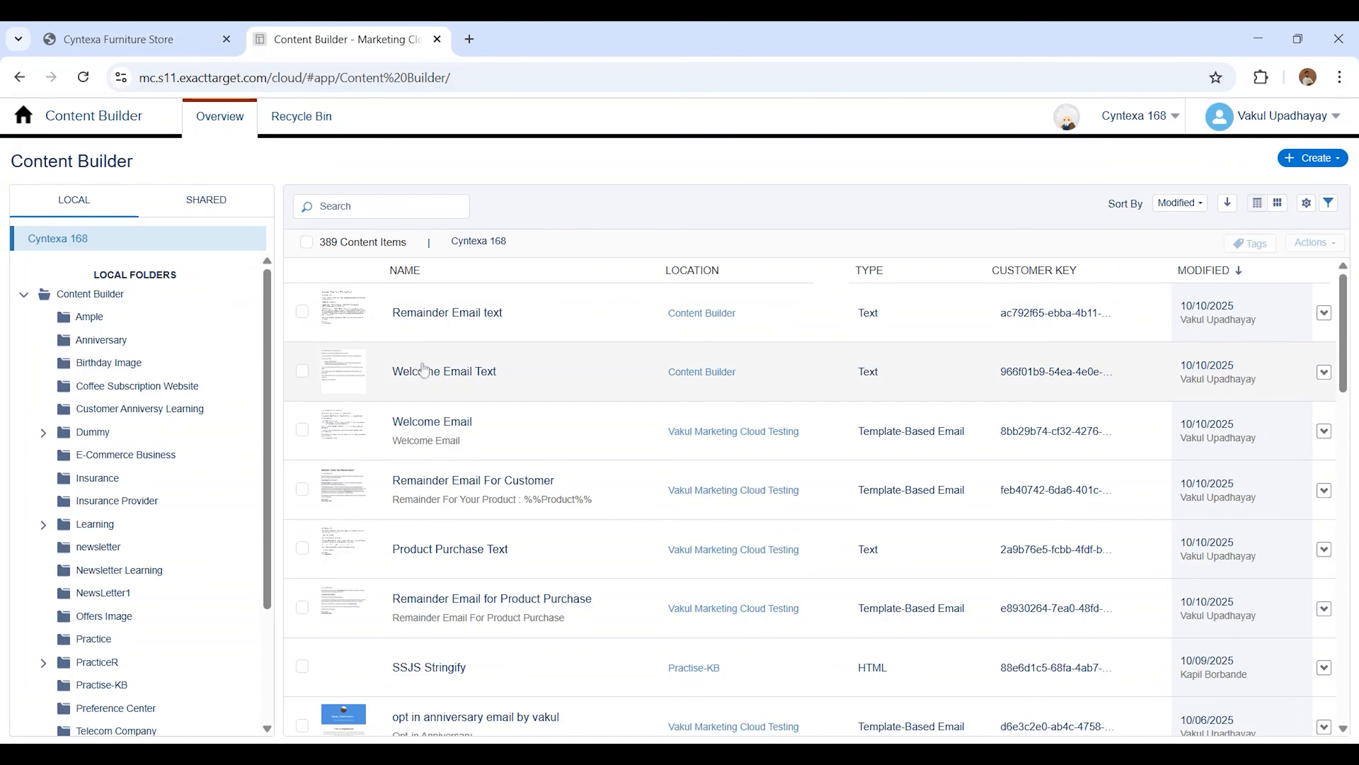
Start a new template-based email message using the empty Blank Page layout
left_click(1311, 161)
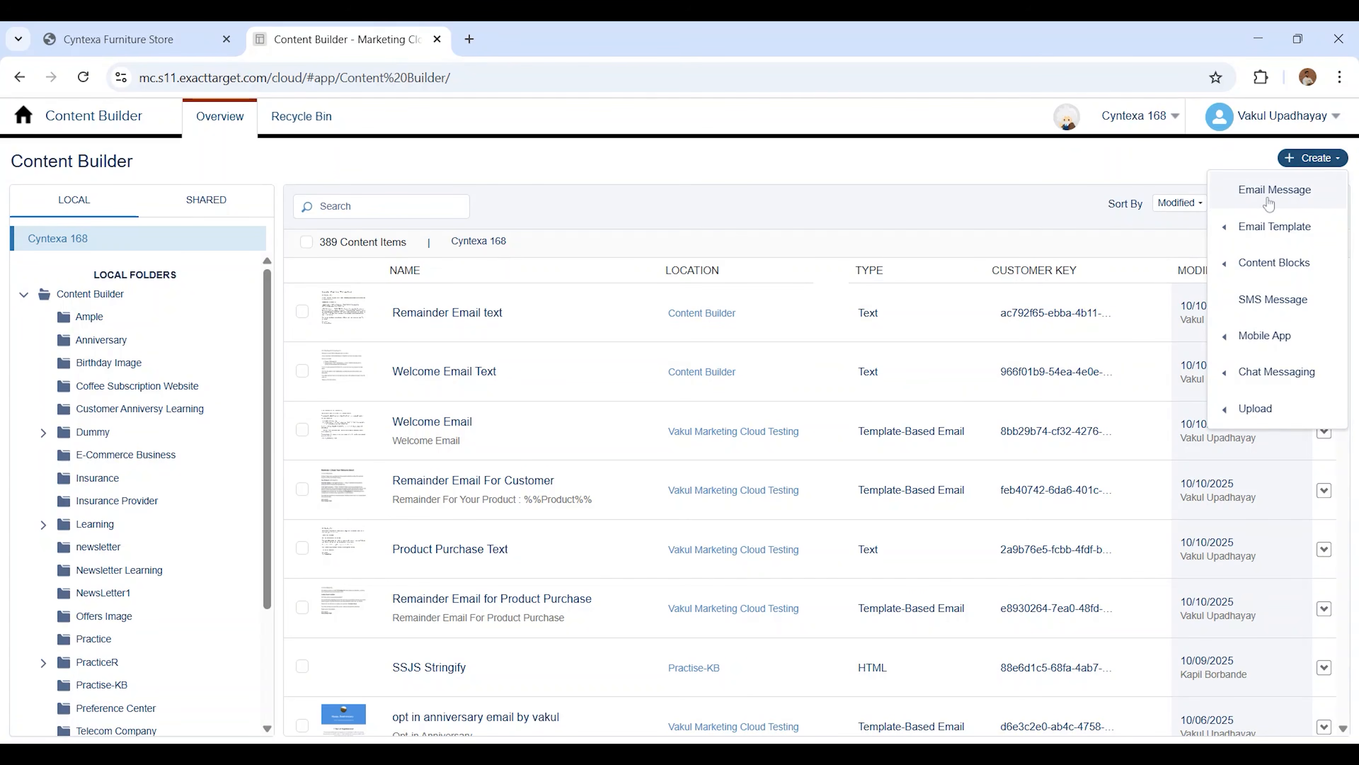
left_click(1268, 204)
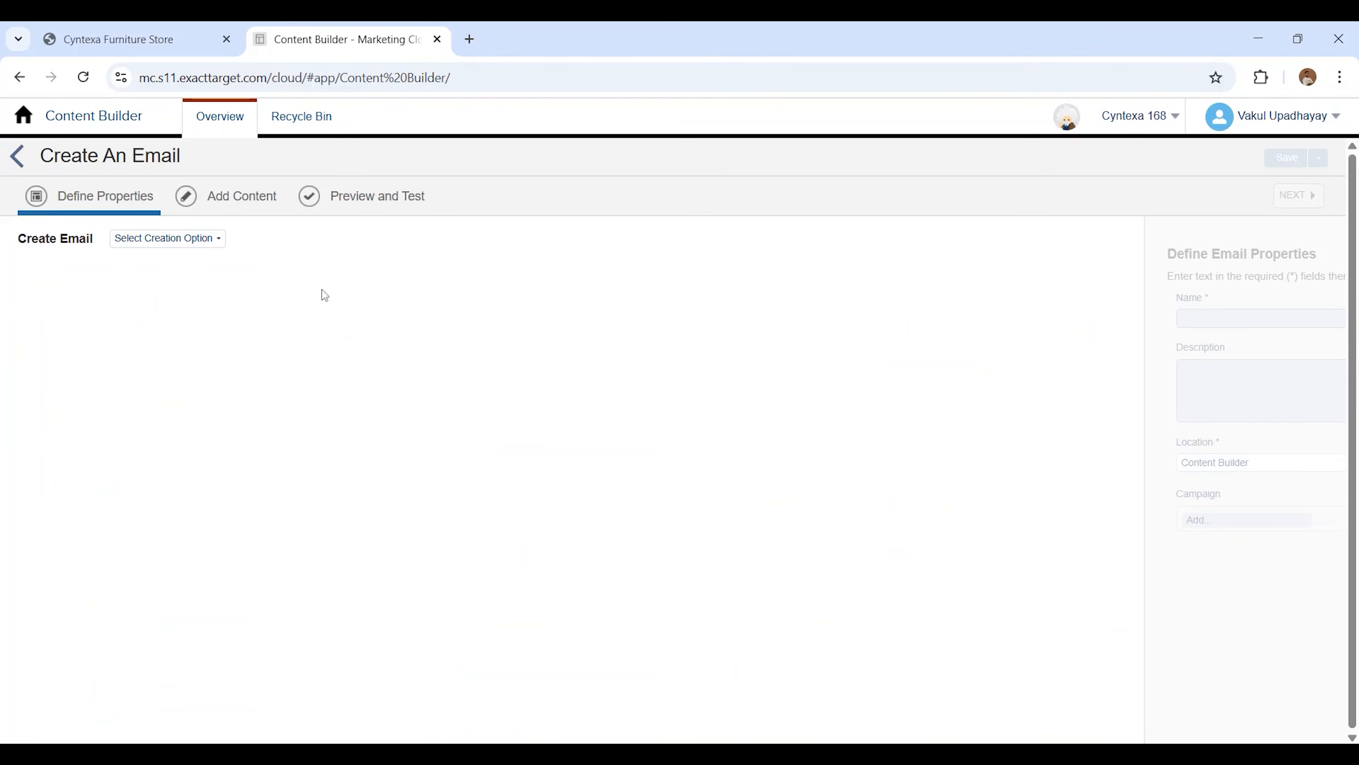
left_click(188, 243)
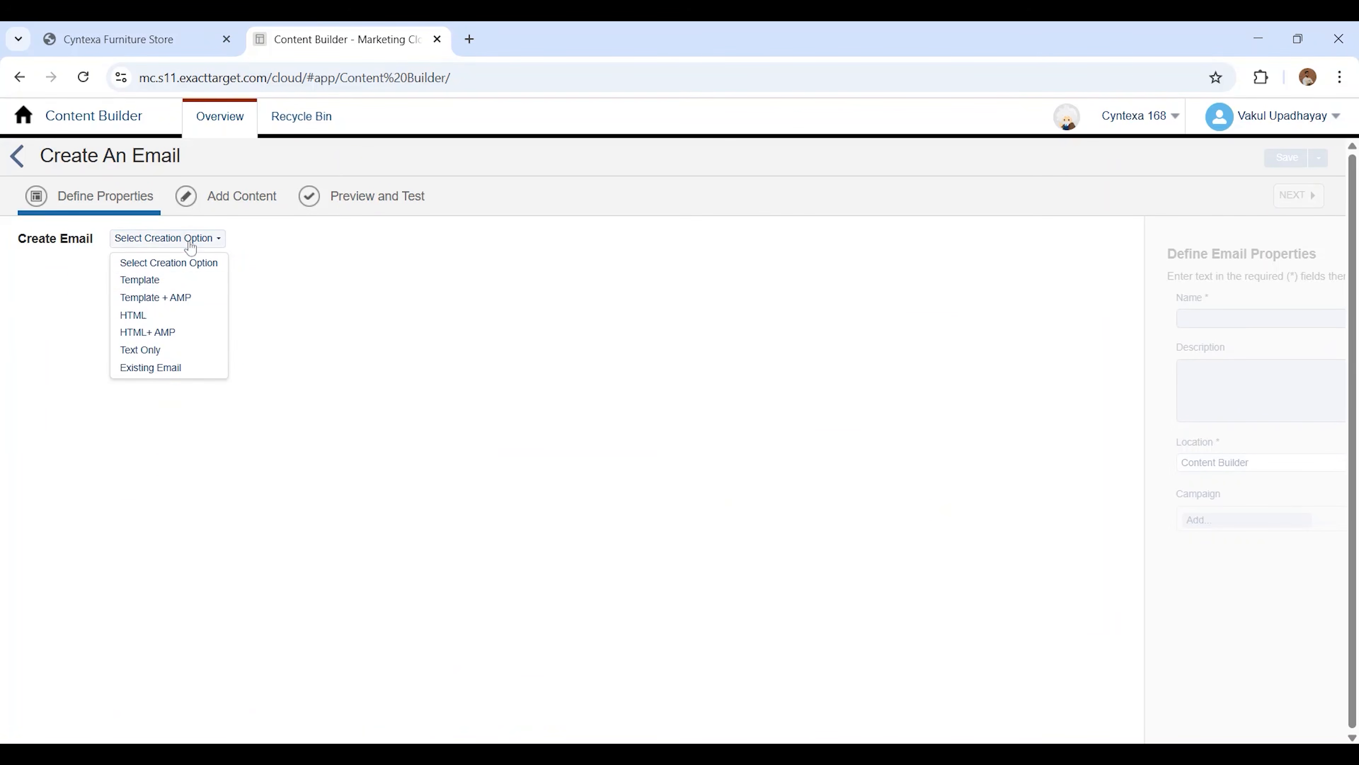
left_click(182, 284)
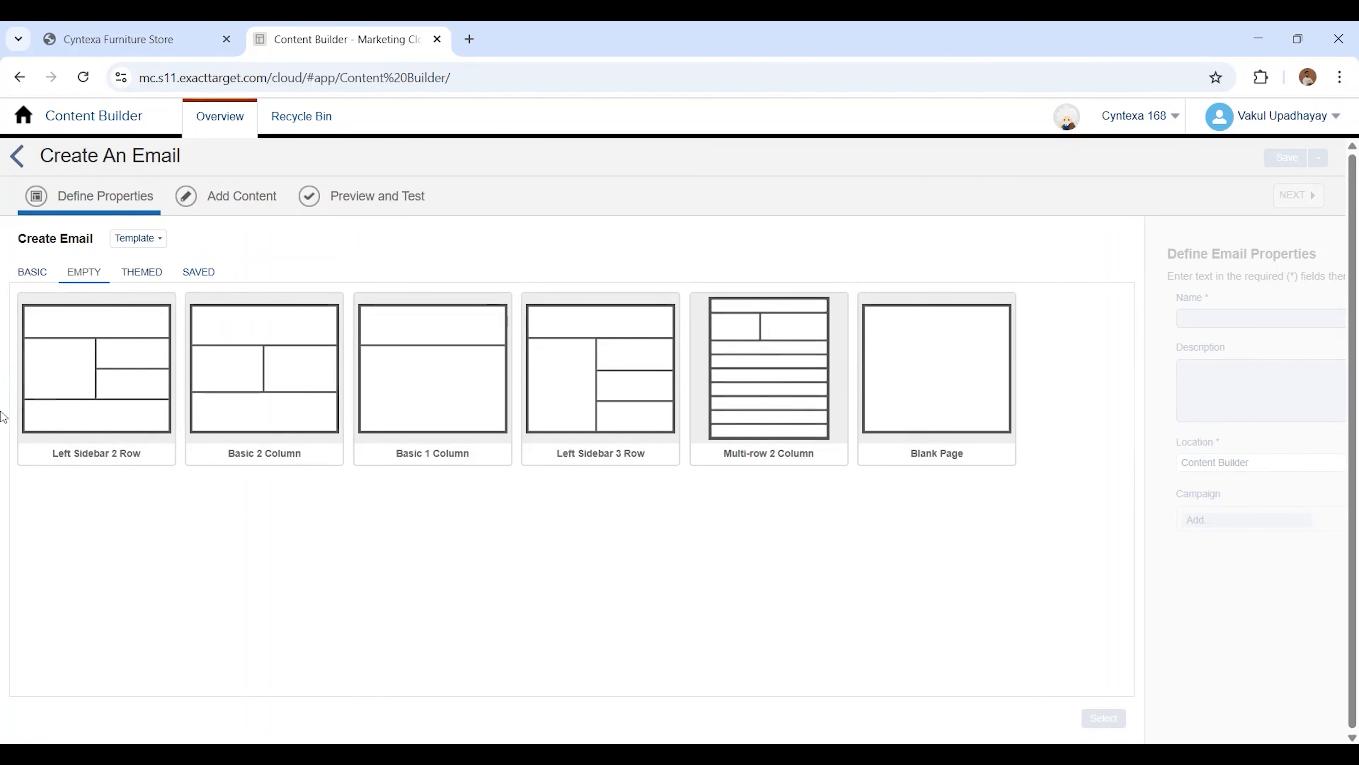
left_click(982, 406)
left_click(1103, 717)
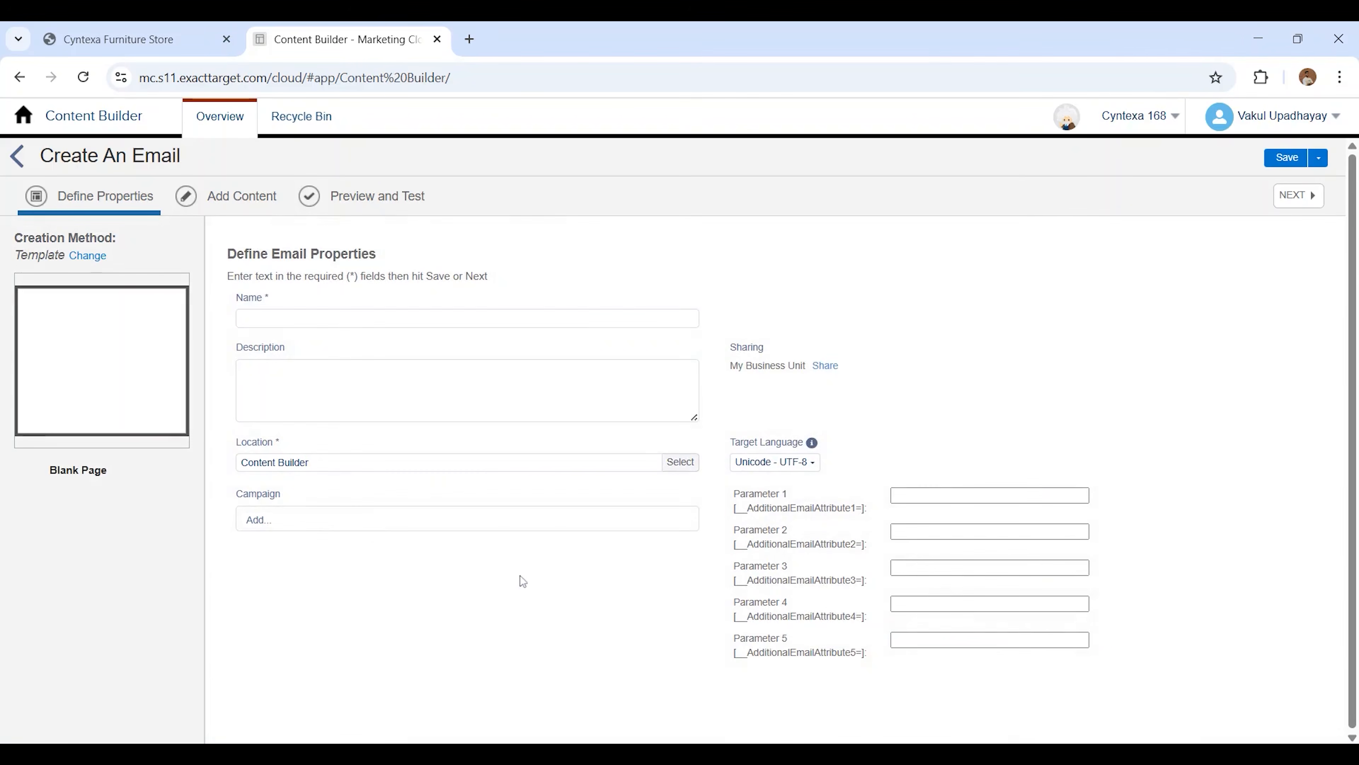
Name the email Welcome Email1 and place the existing Welcome Email Text block in its body
type("Welcome Email1")
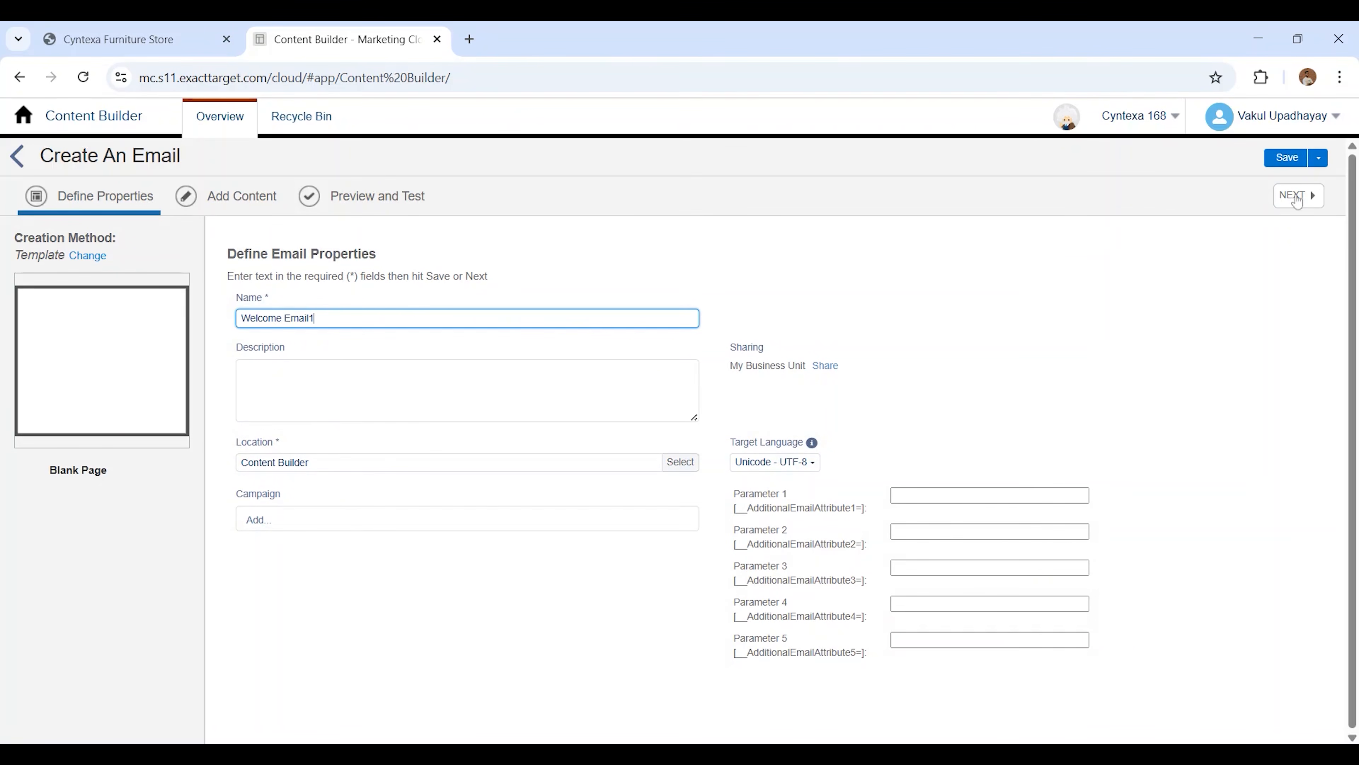
left_click(1296, 198)
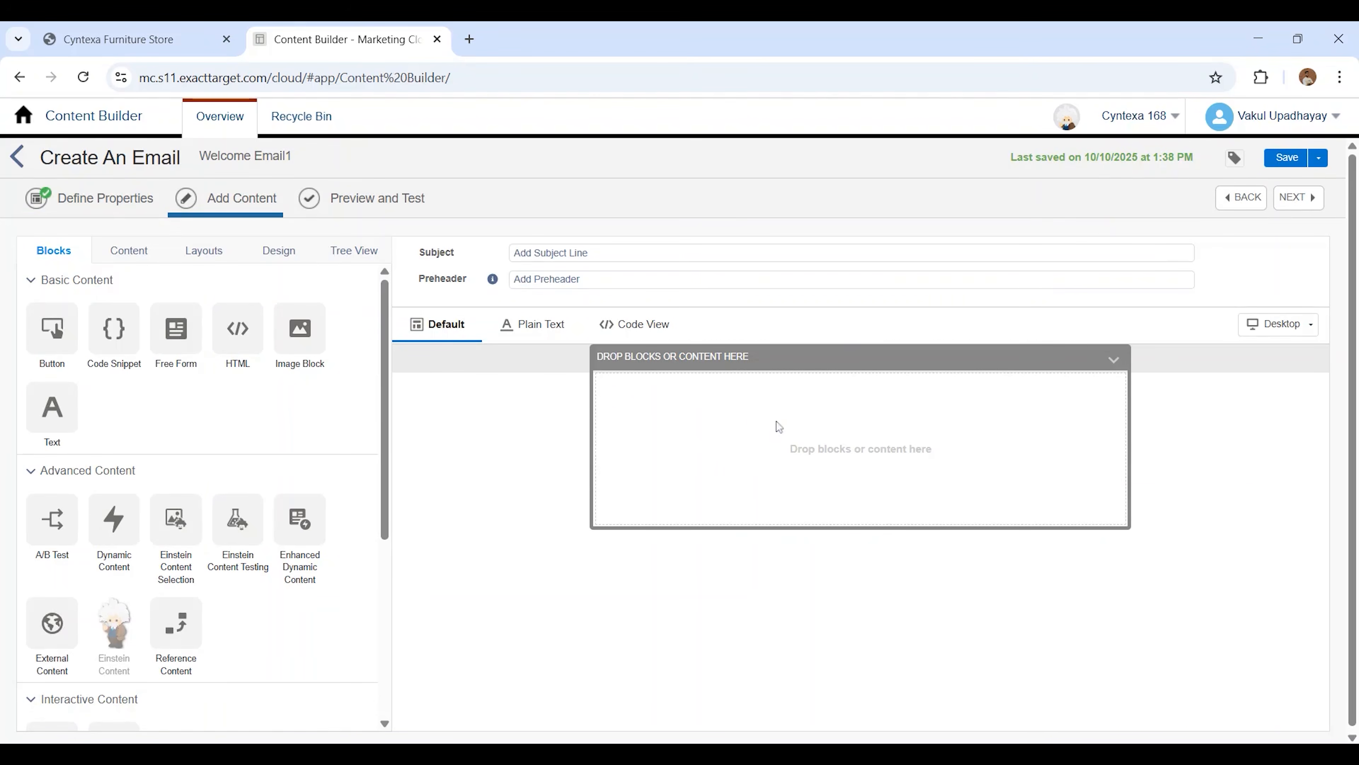
left_click(135, 256)
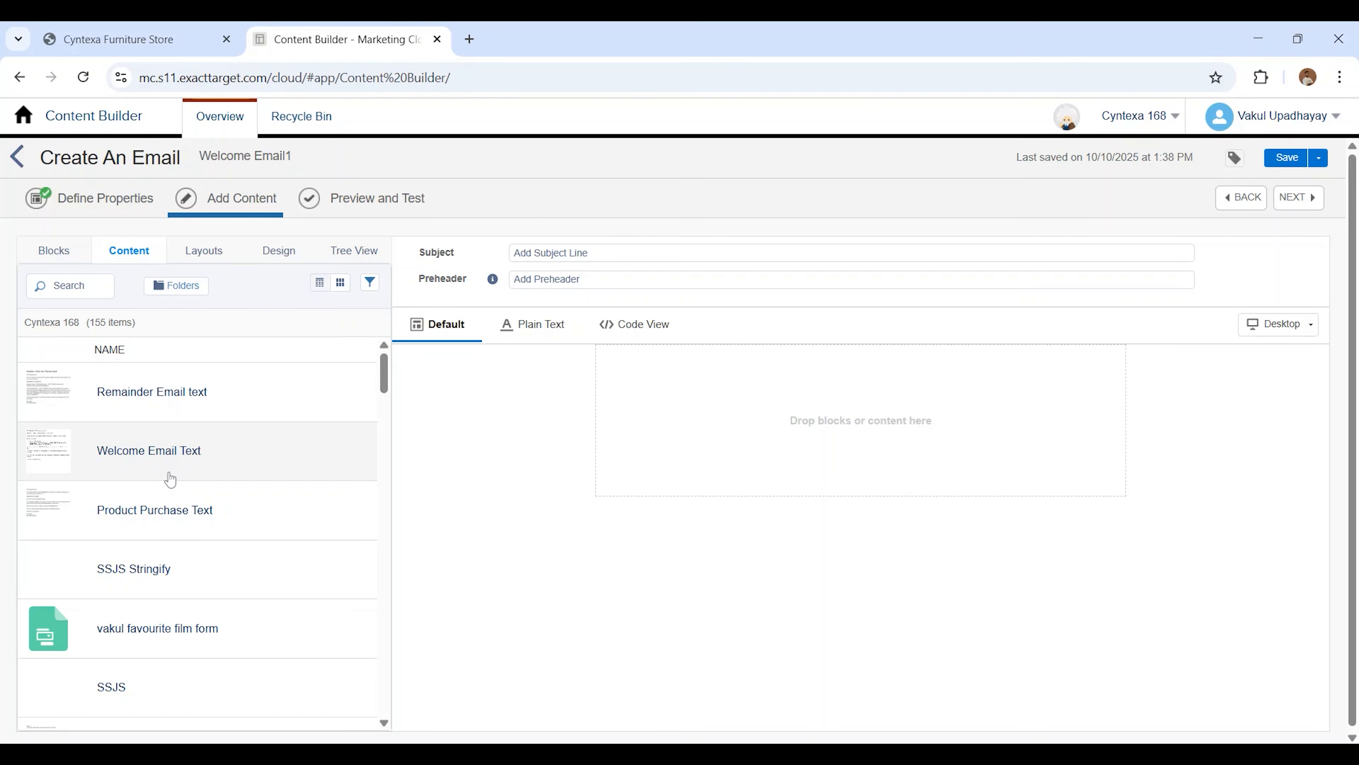
left_click_drag(91, 456, 787, 451)
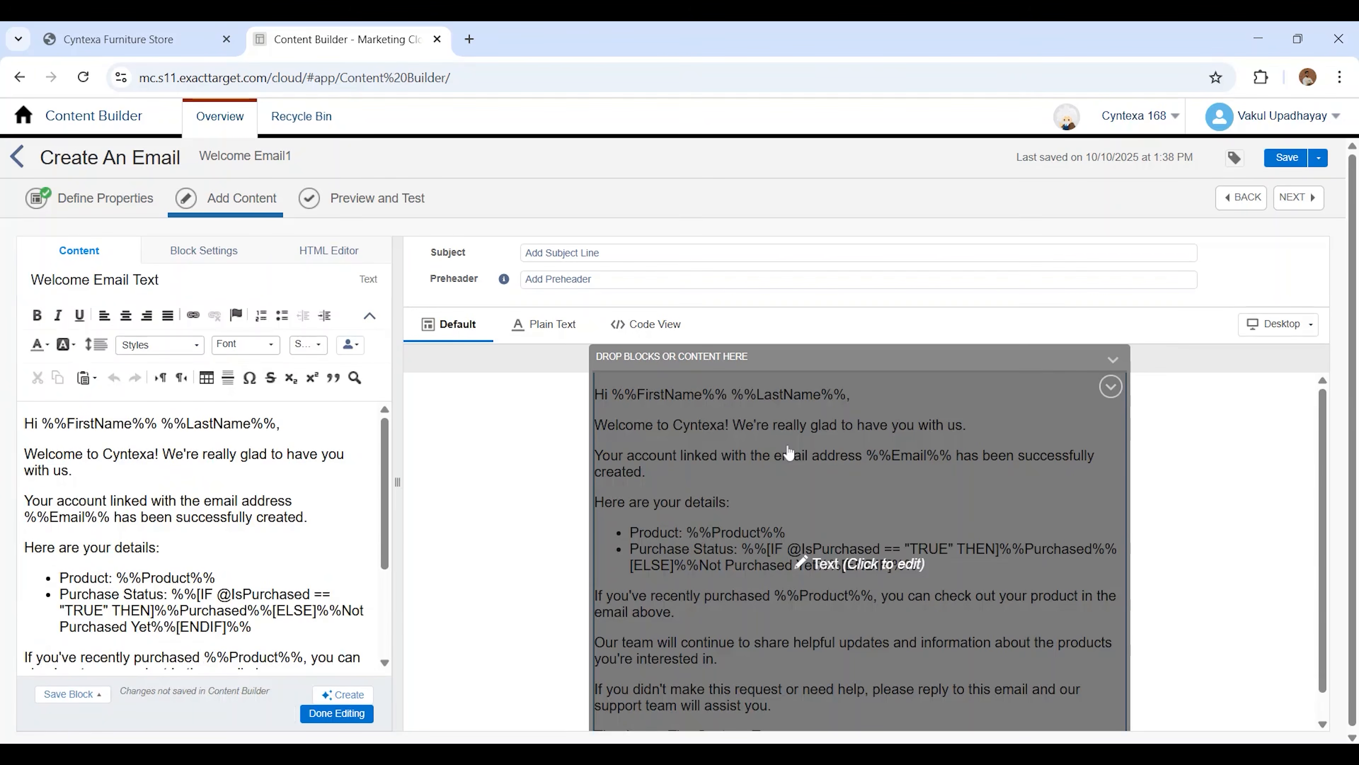
Set the email's subject line to Welcome Email and save the email
left_click(568, 253)
type("Welcome E")
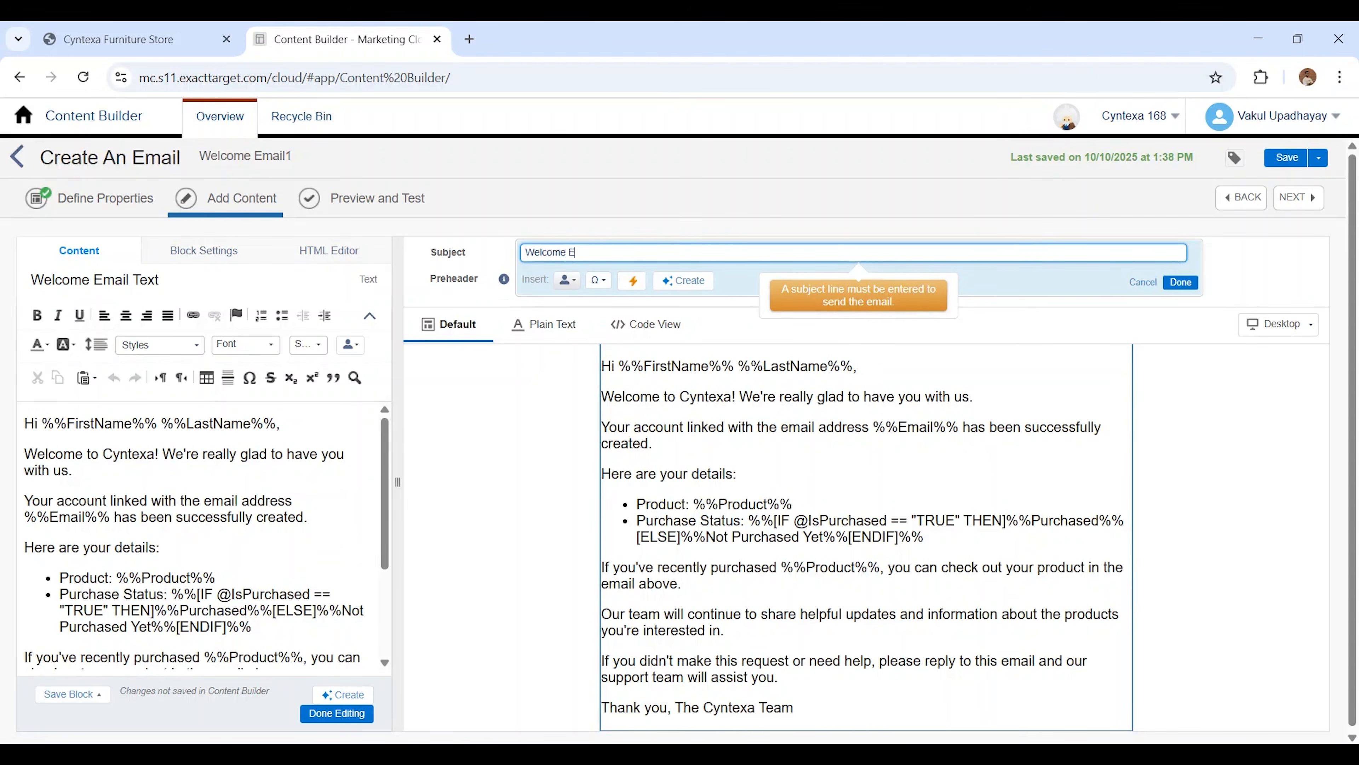
type("mail Templ")
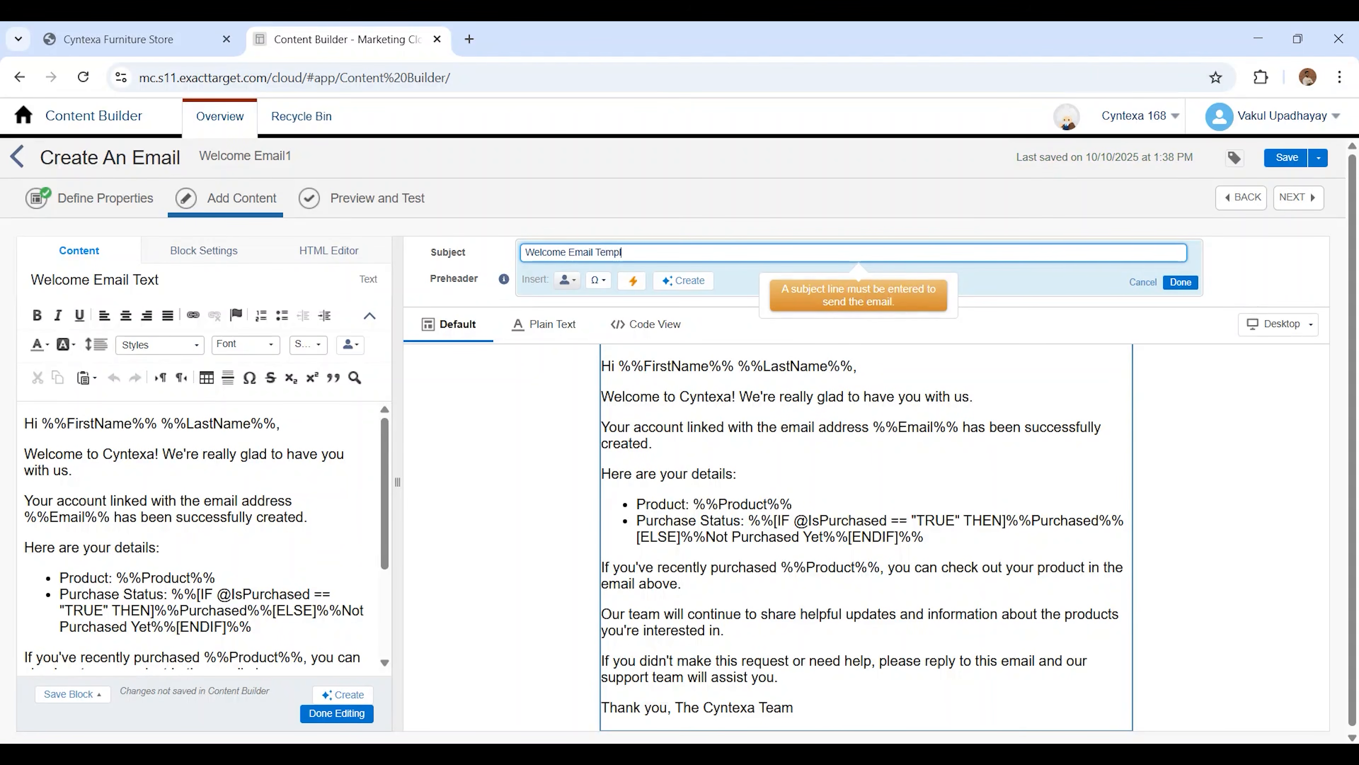
key("BackSpace")
key("BackSpace")
key("BackSpace")
key("BackSpace")
key("BackSpace")
left_click(1287, 157)
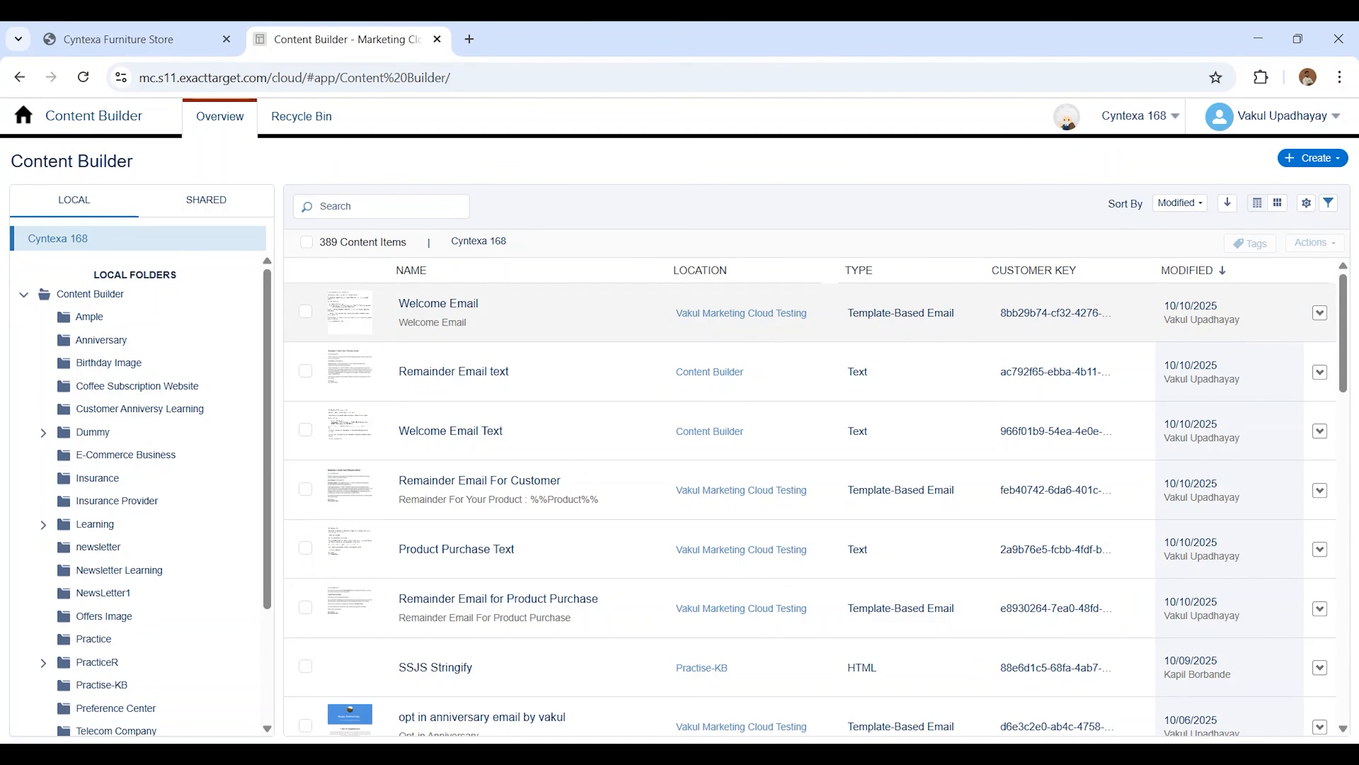
Create a new Multi-Step Journey in Journey Builder and give it a Data Extension entry source
mouse_move(30, 115)
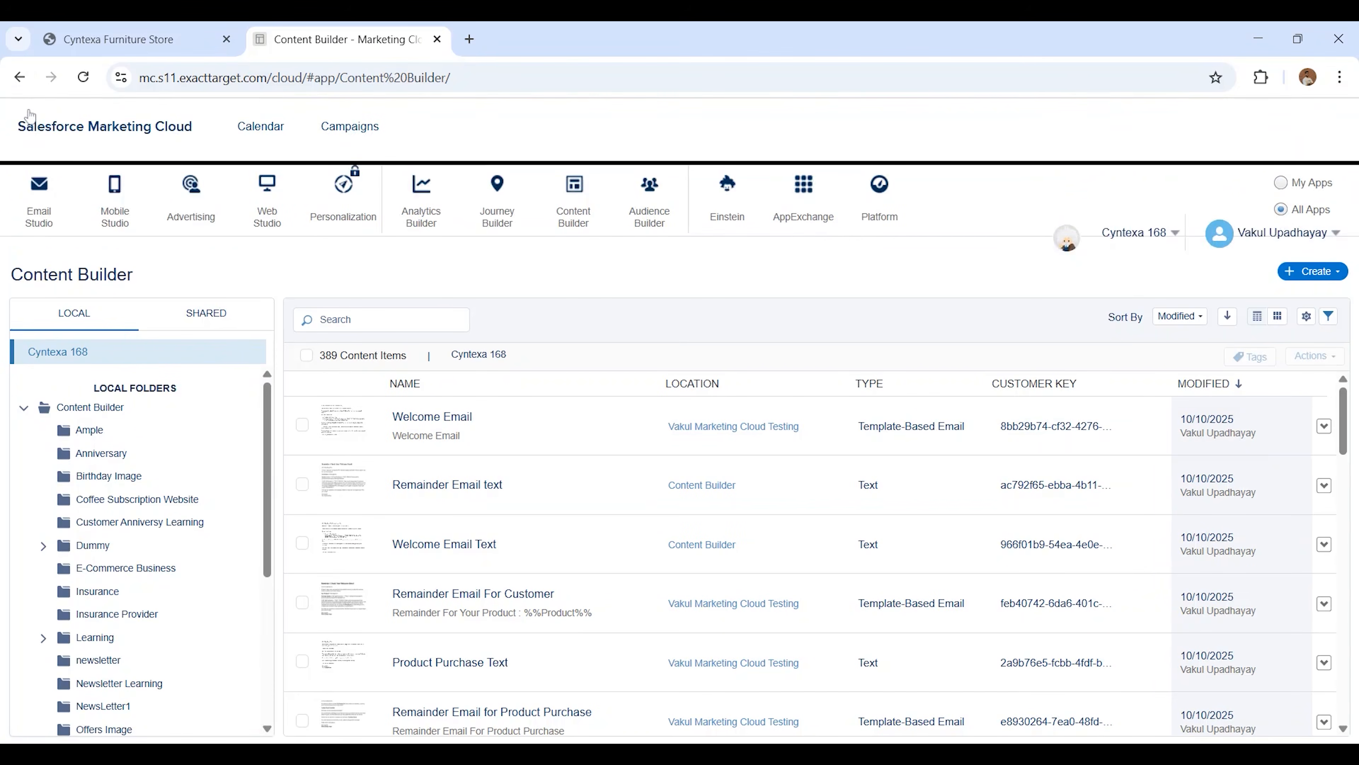
mouse_move(494, 201)
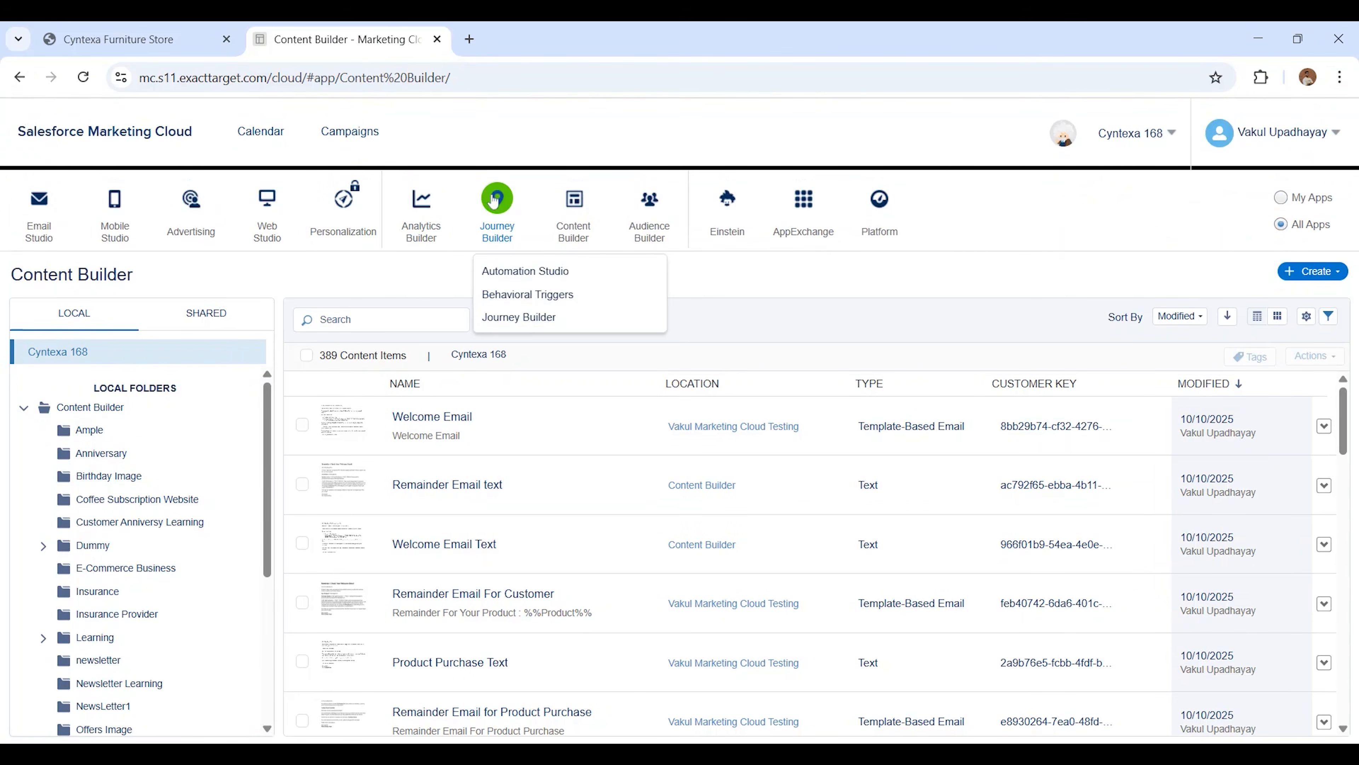
left_click(511, 317)
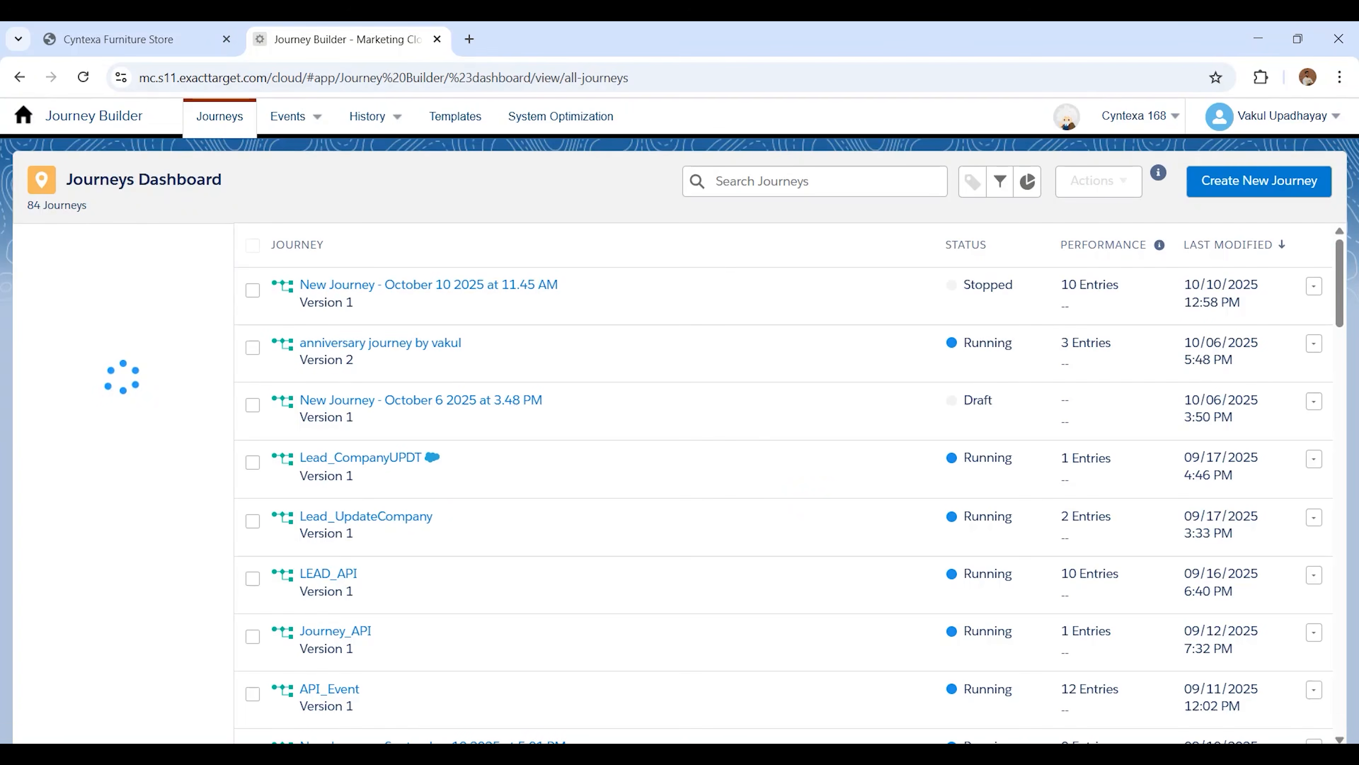
left_click(1241, 185)
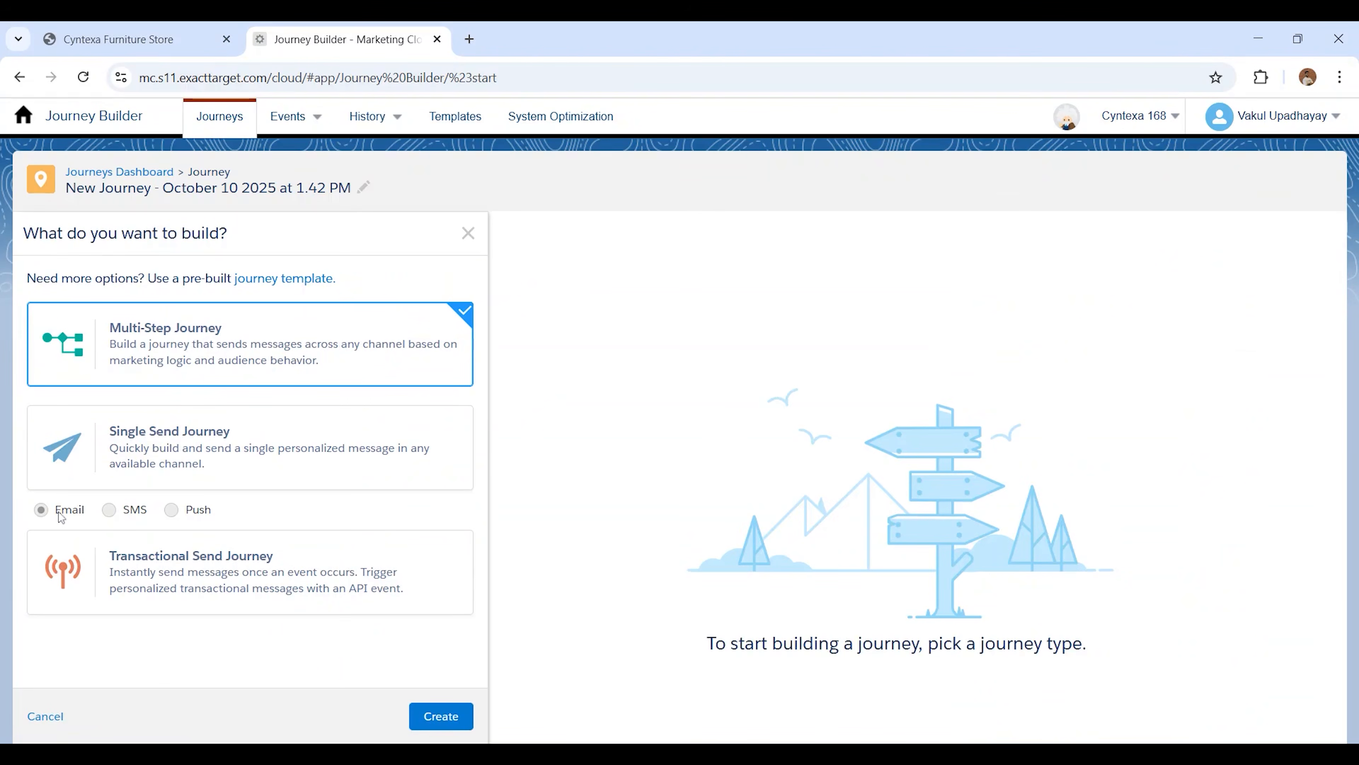
left_click(437, 720)
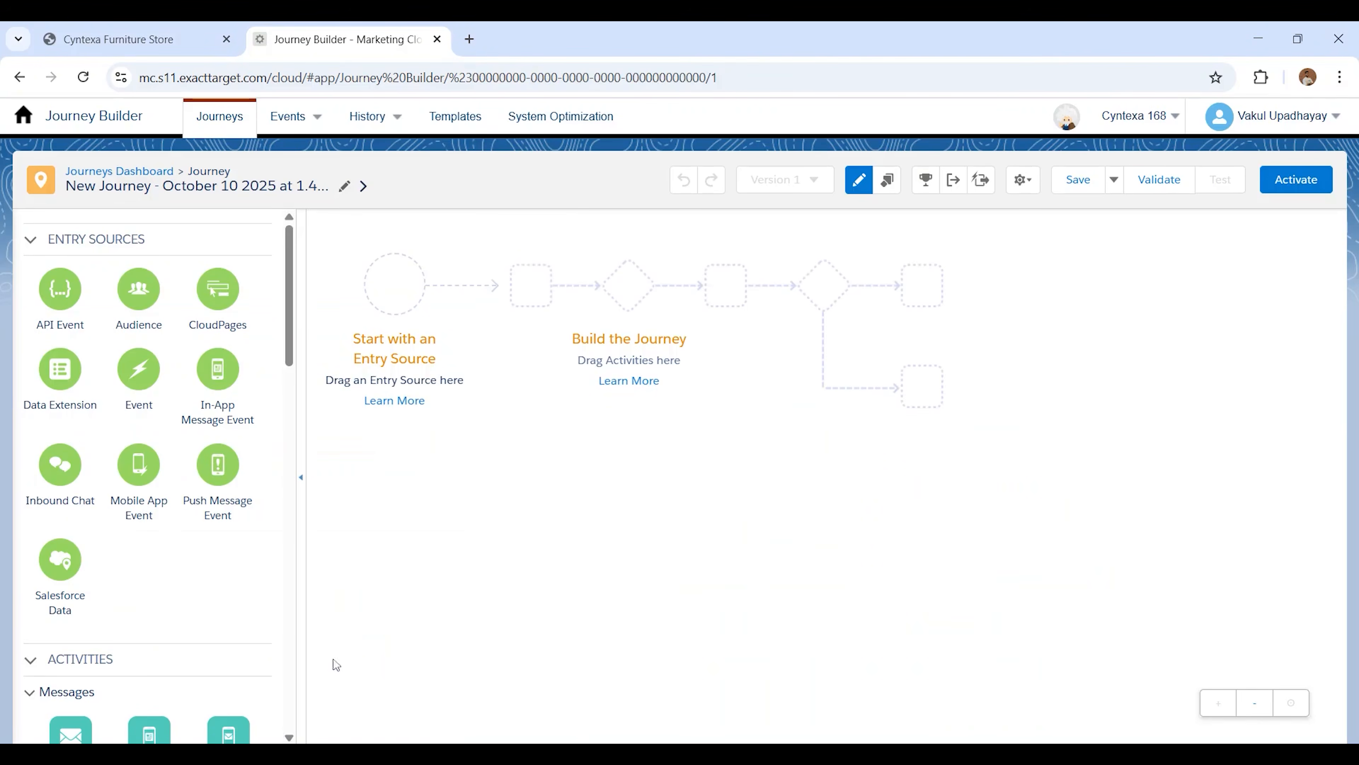
left_click_drag(62, 372, 394, 297)
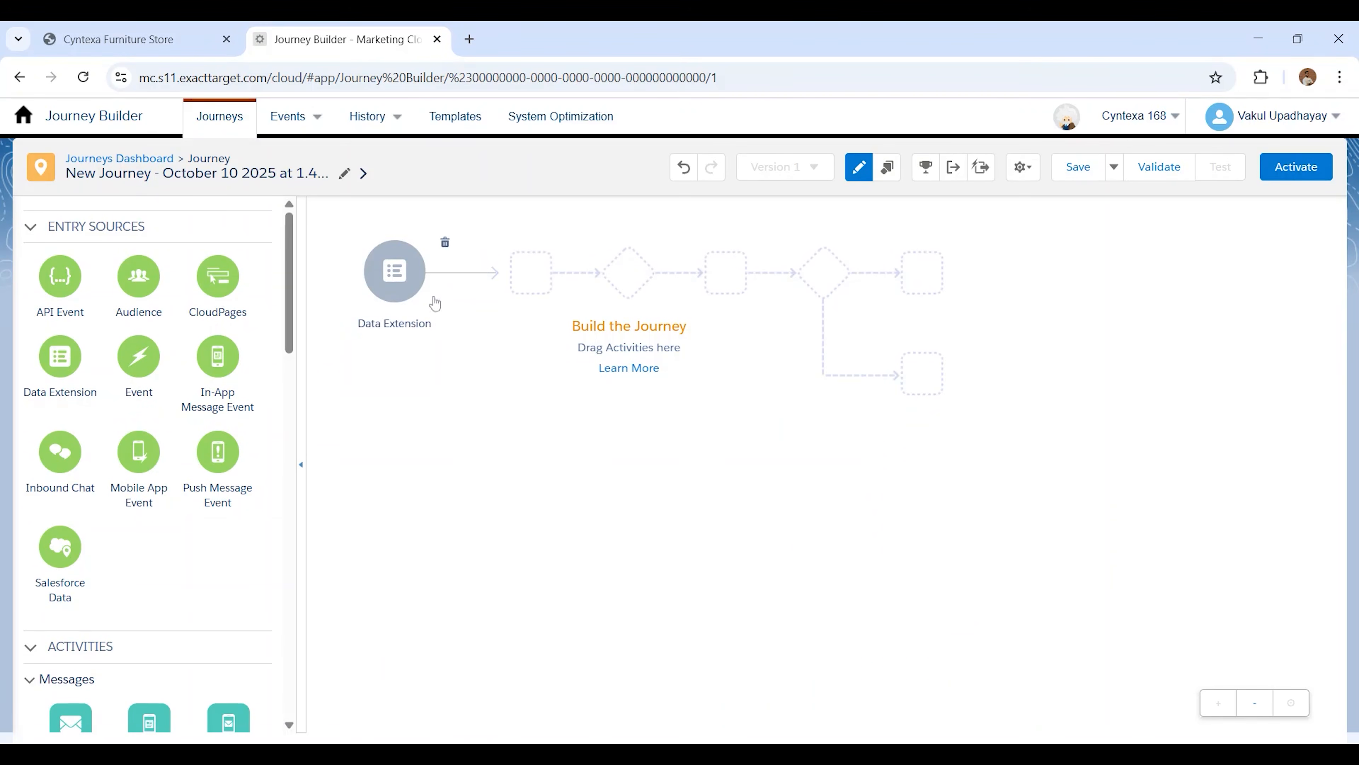
Set the Product Journey data extension as the journey's entry source, leaving the contacts unfiltered
left_click(409, 292)
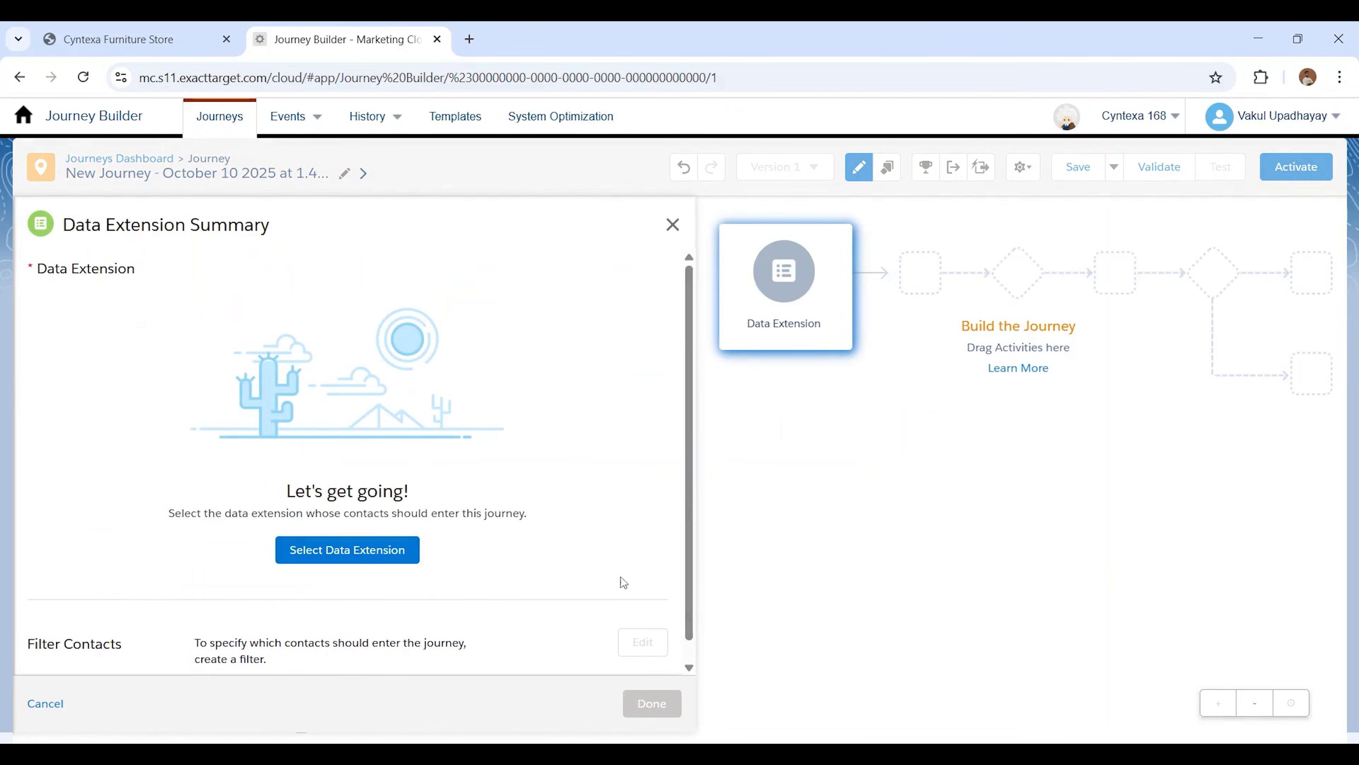
left_click(336, 552)
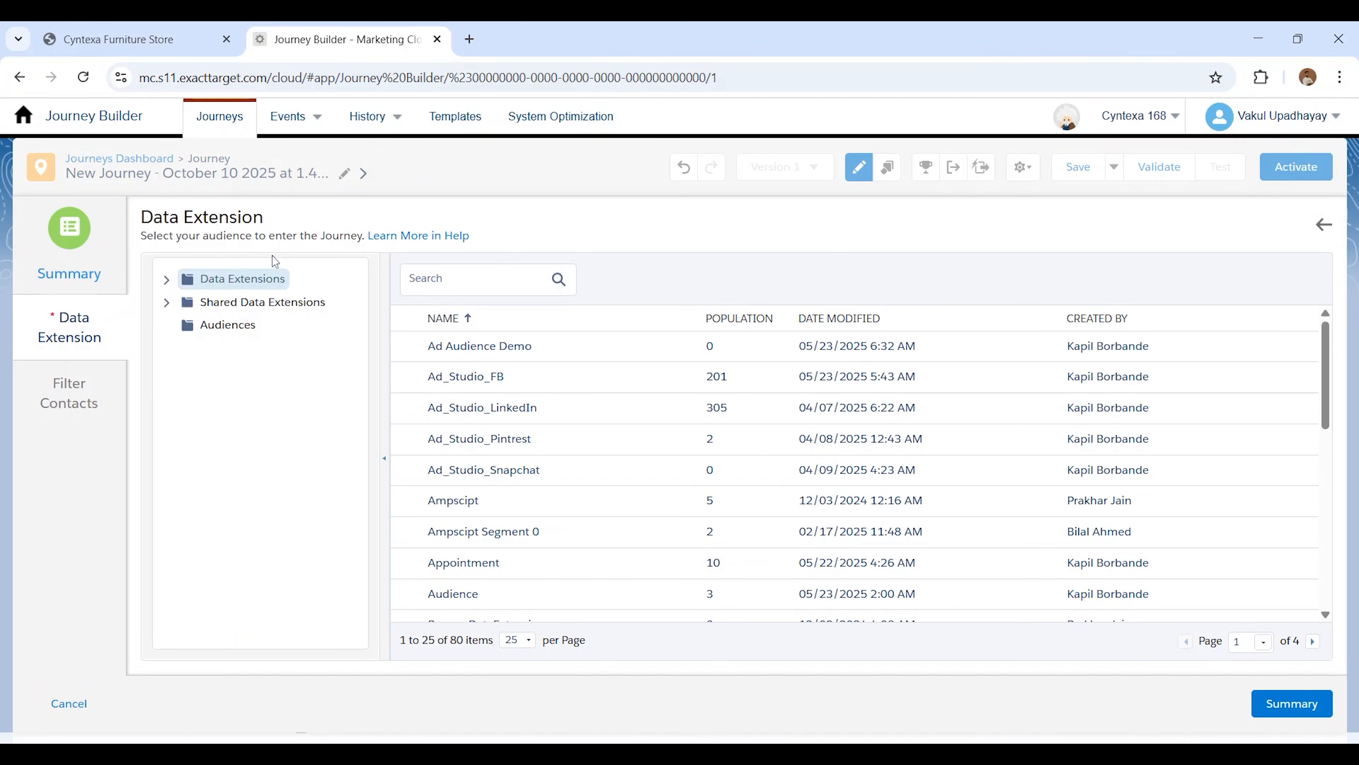
scroll(486, 508, "down", 10)
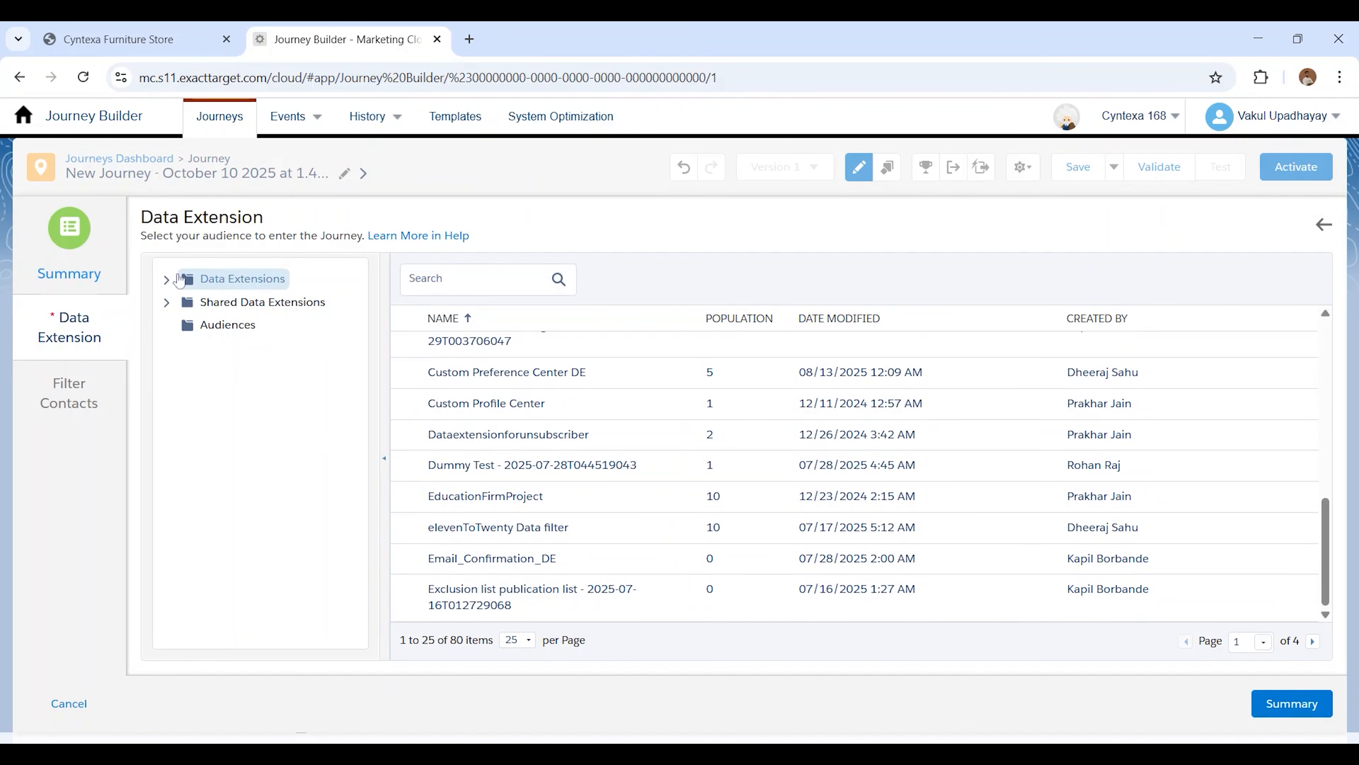
left_click(178, 279)
scroll(236, 535, "down", 3)
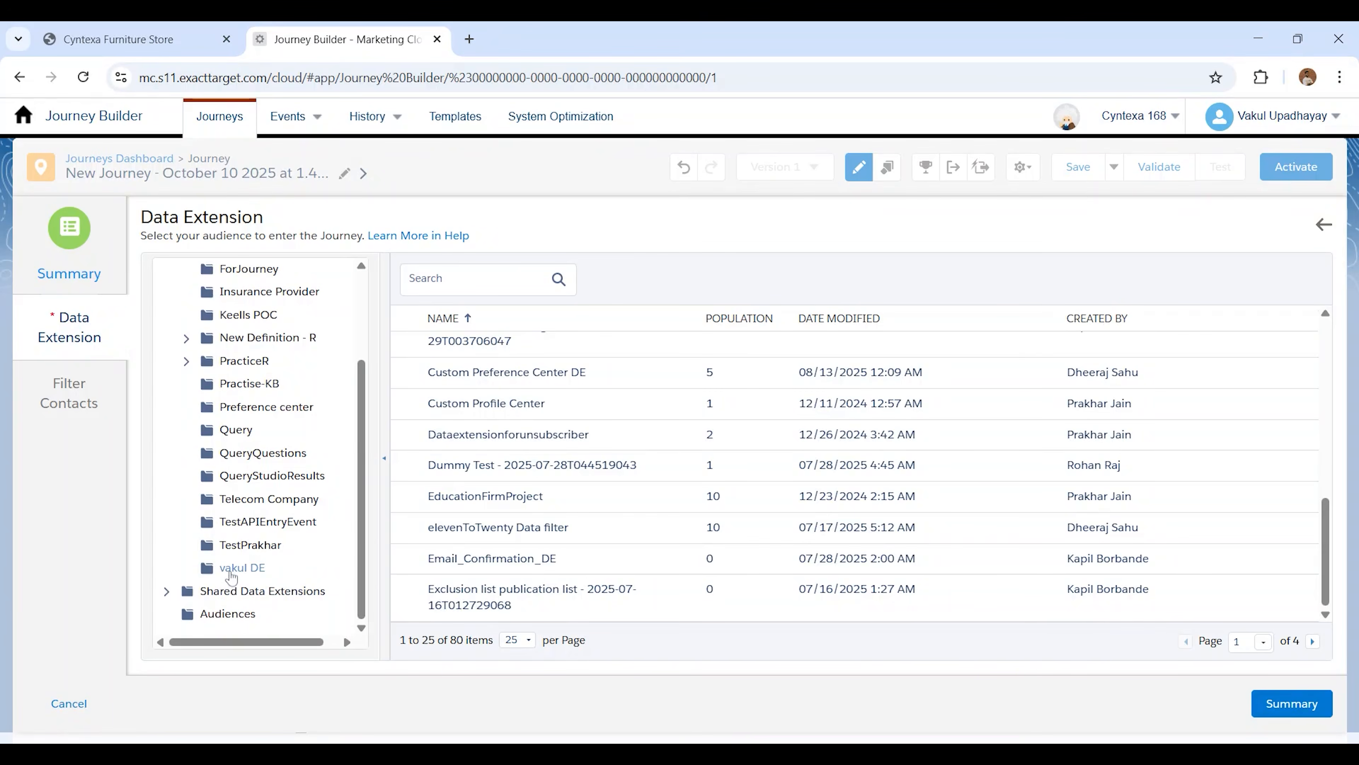
left_click(231, 572)
scroll(458, 530, "down", 3)
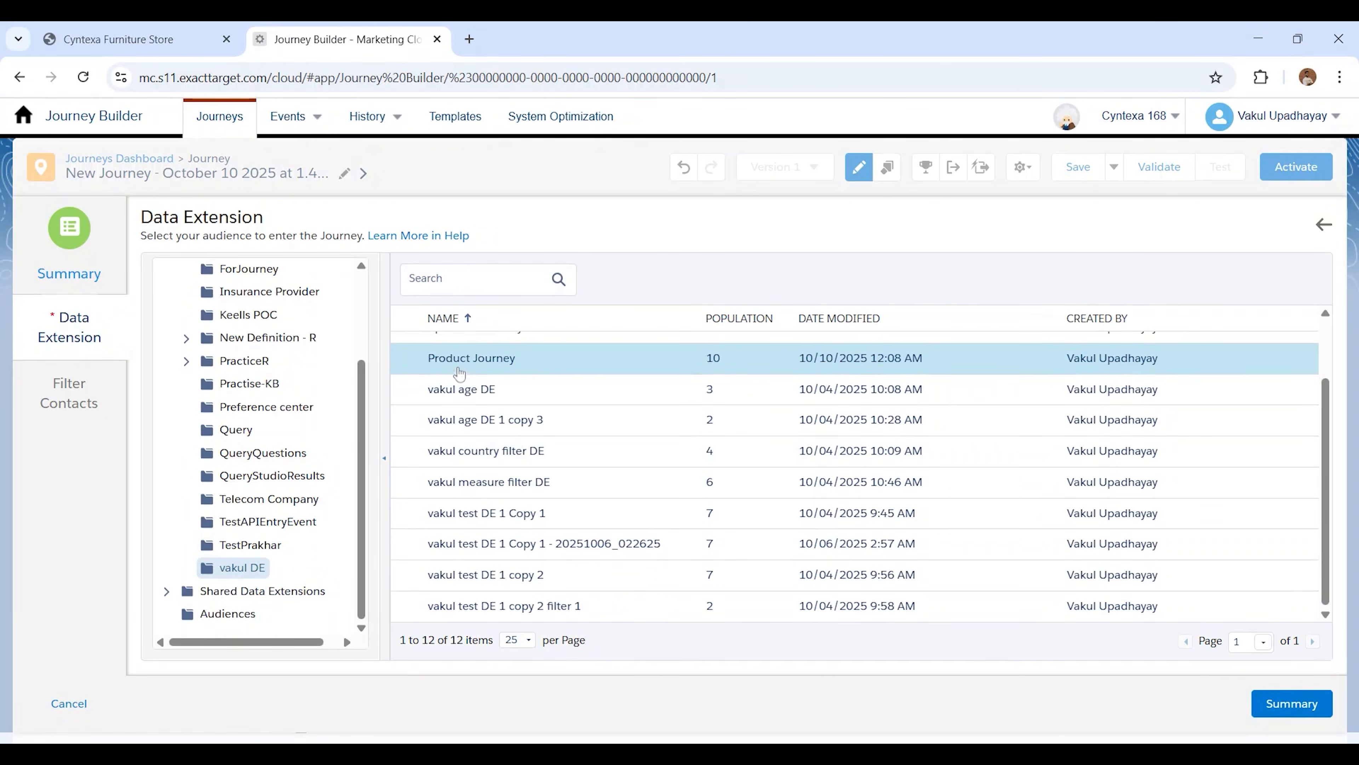
left_click(459, 368)
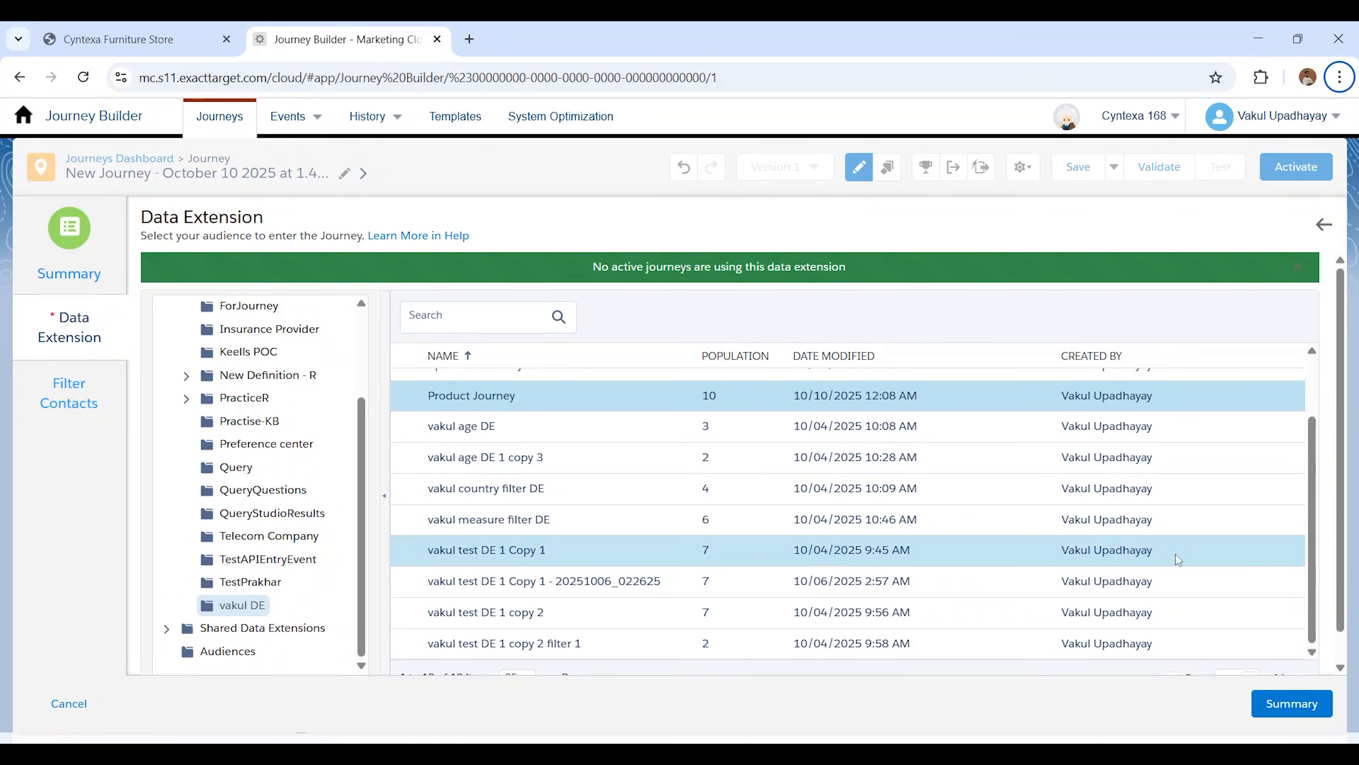
left_click(1290, 703)
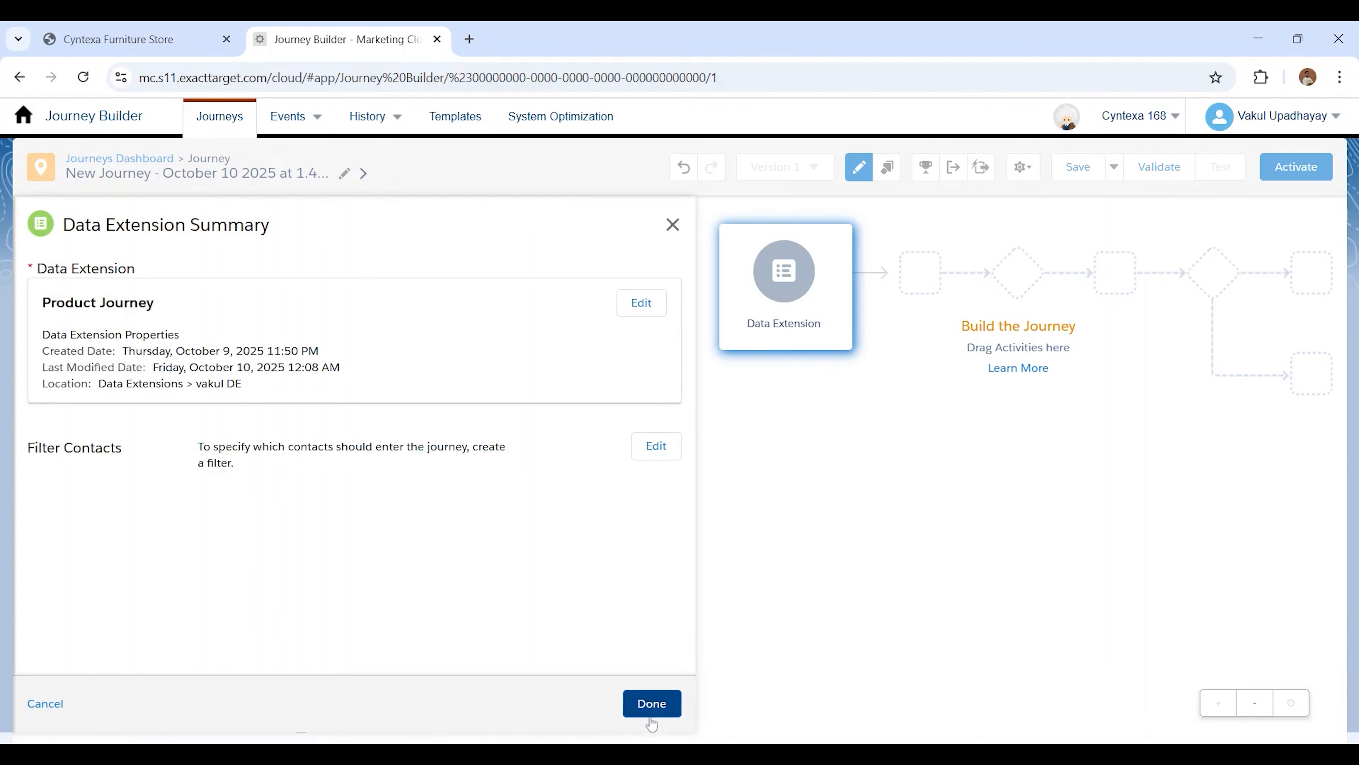
left_click(650, 706)
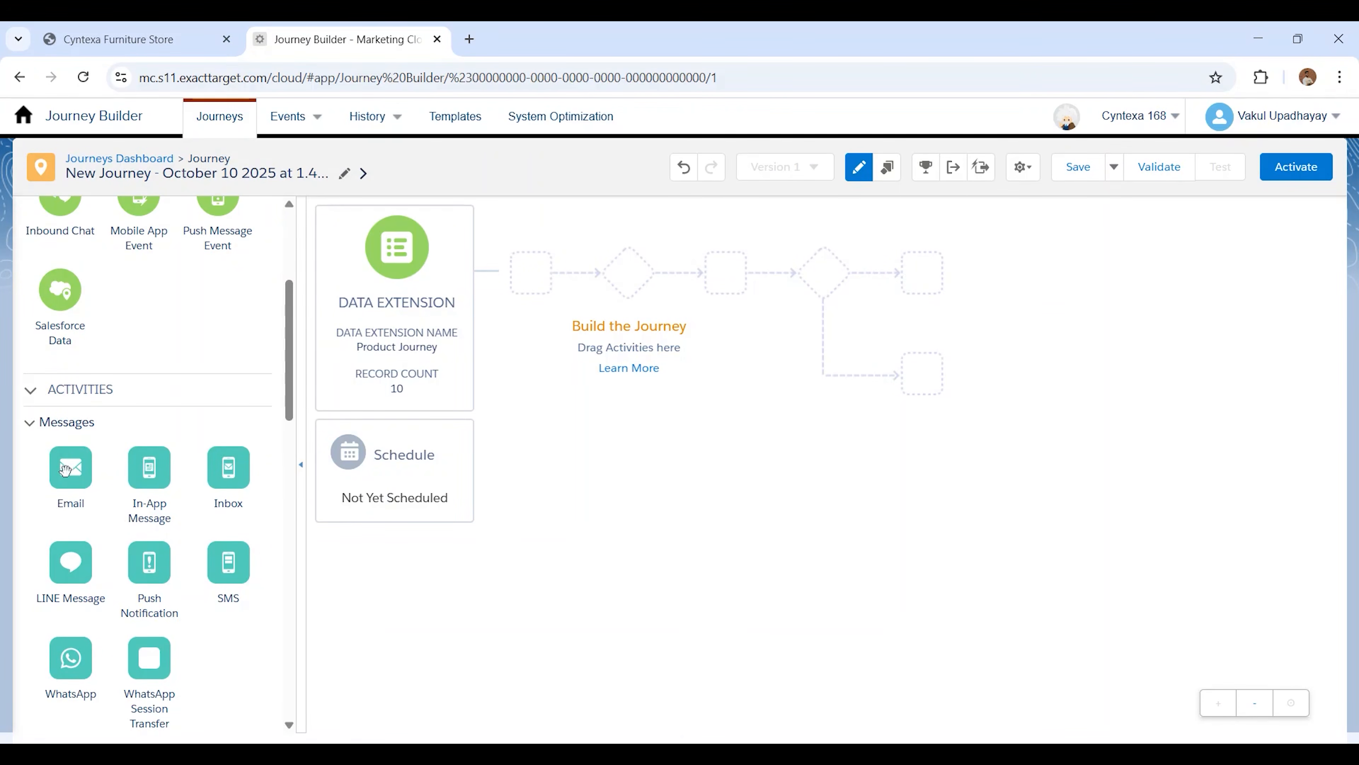
Add an Email activity directly after the entry source and assign the Welcome Email message to it
left_click_drag(72, 471, 496, 270)
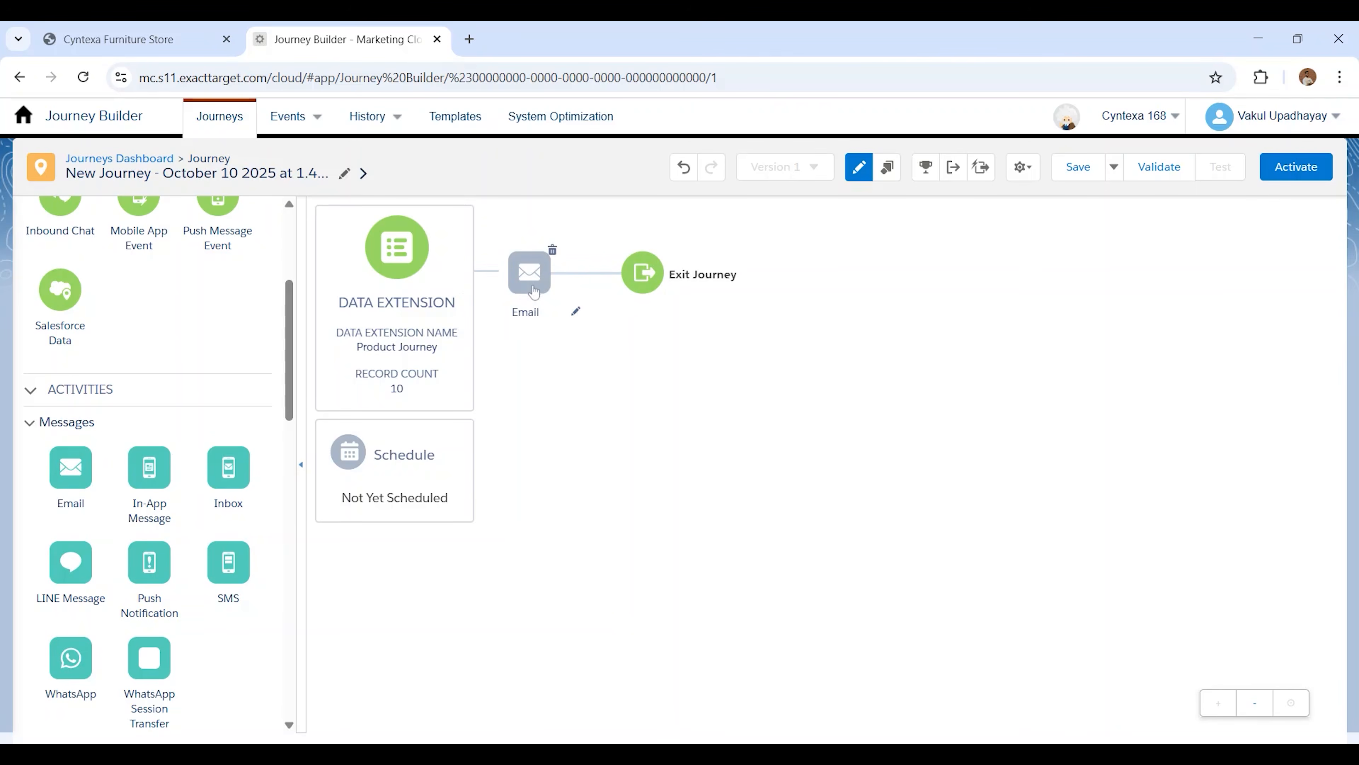
left_click(534, 291)
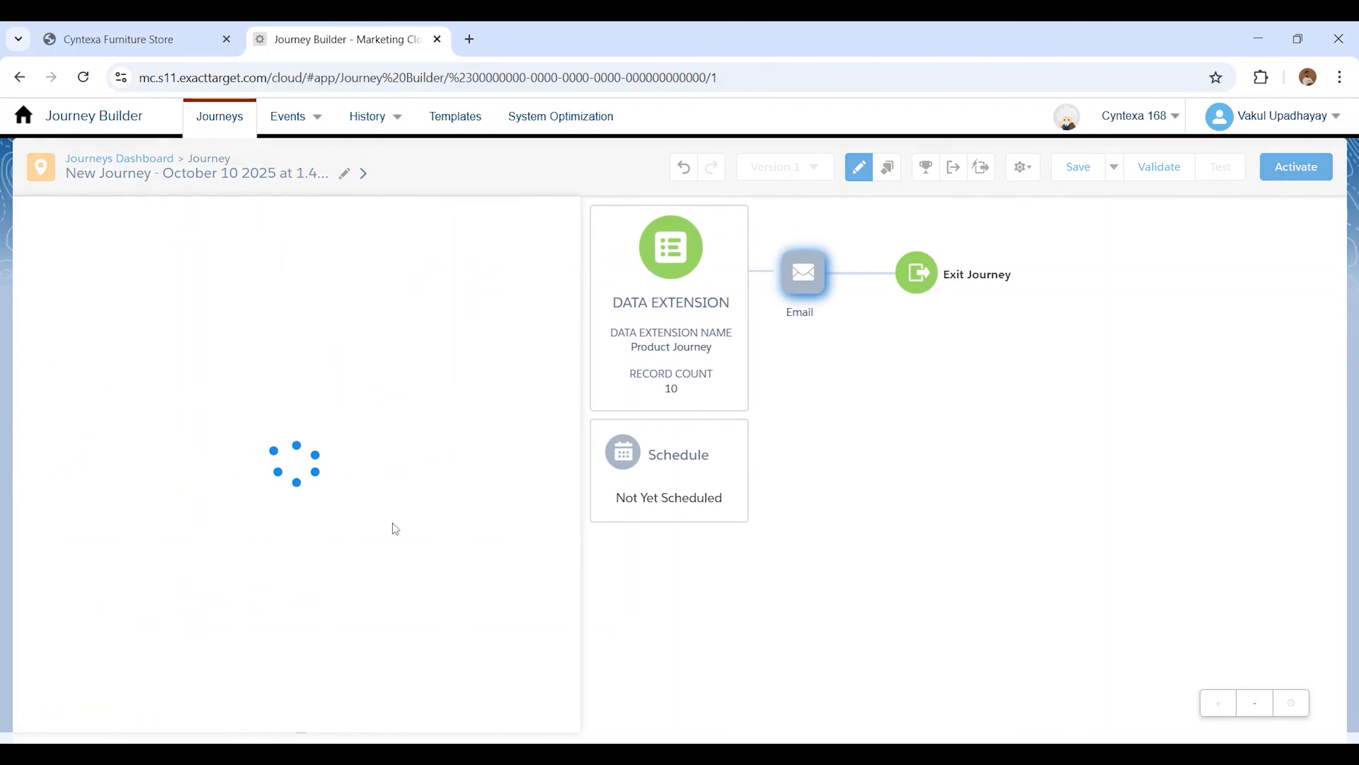
left_click(294, 571)
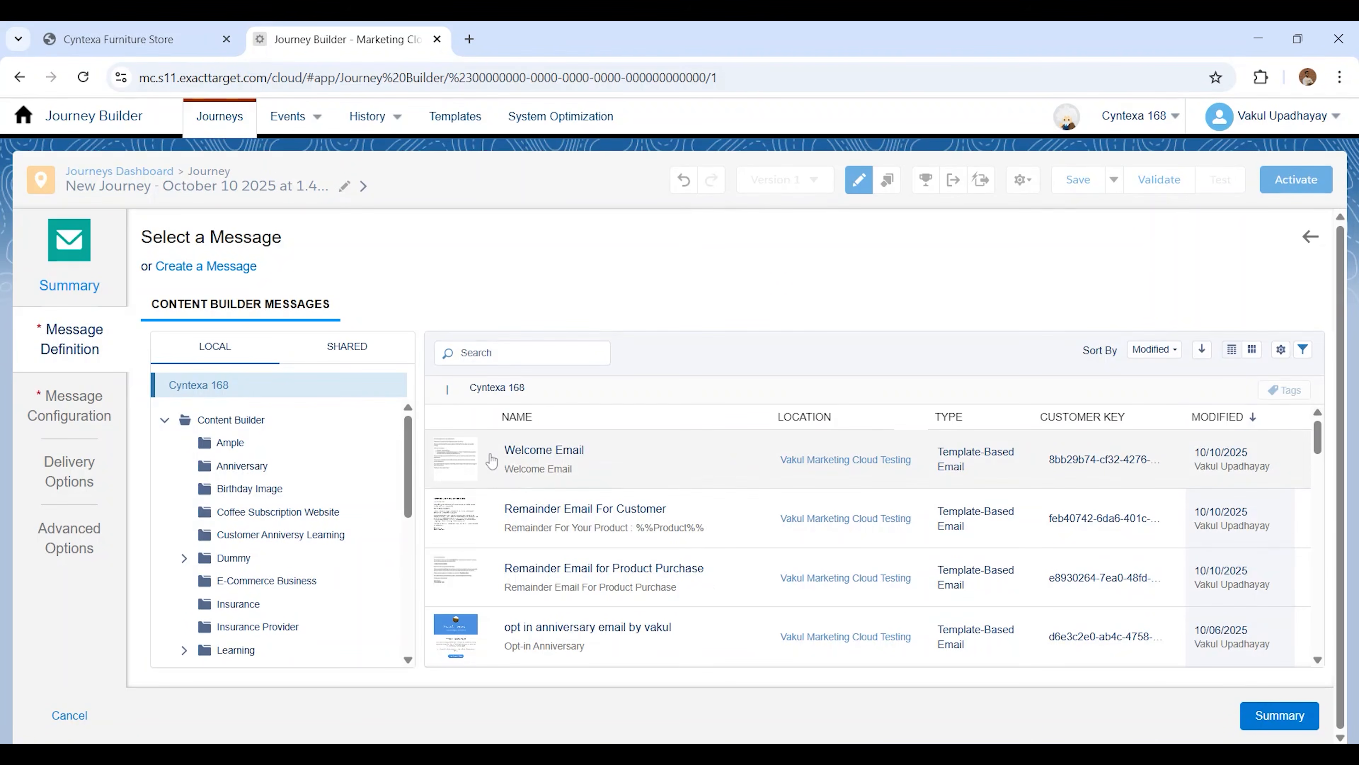
left_click(492, 459)
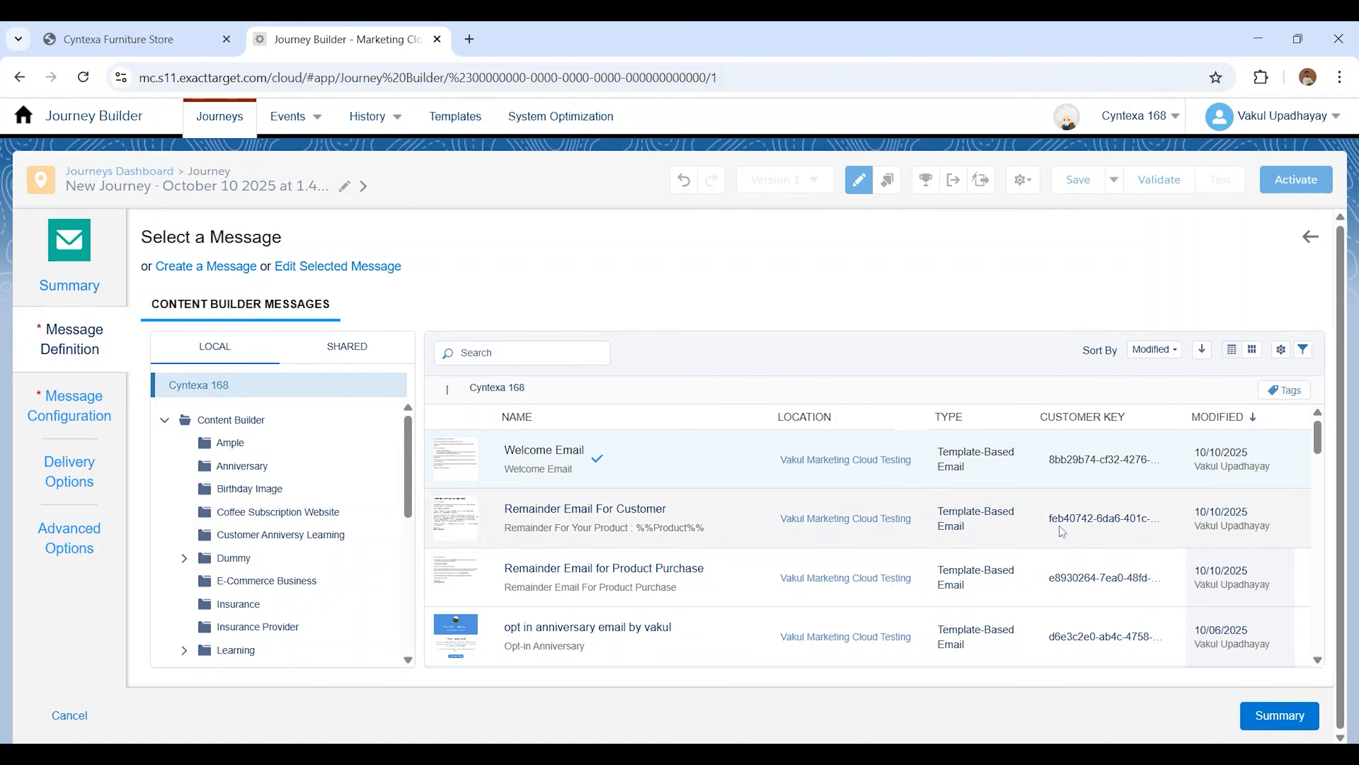
left_click(1296, 717)
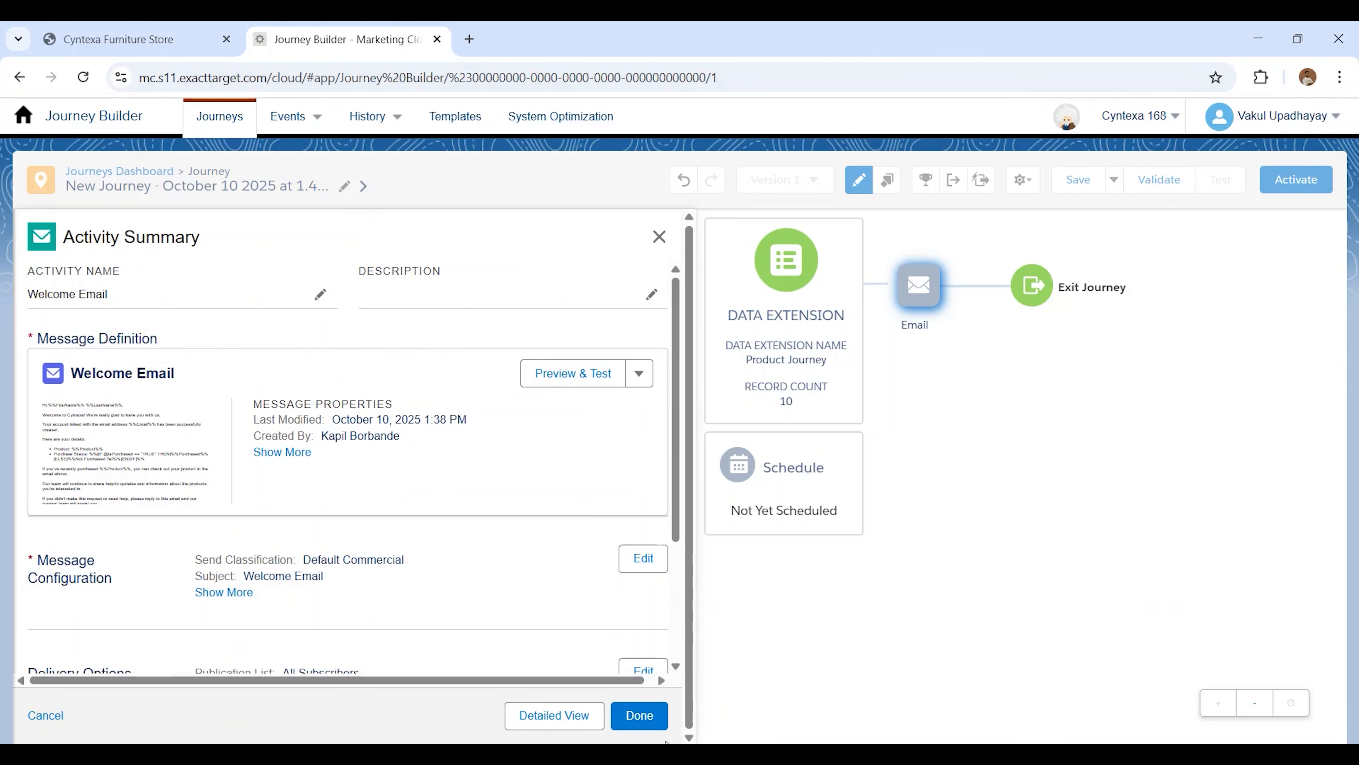
left_click(637, 717)
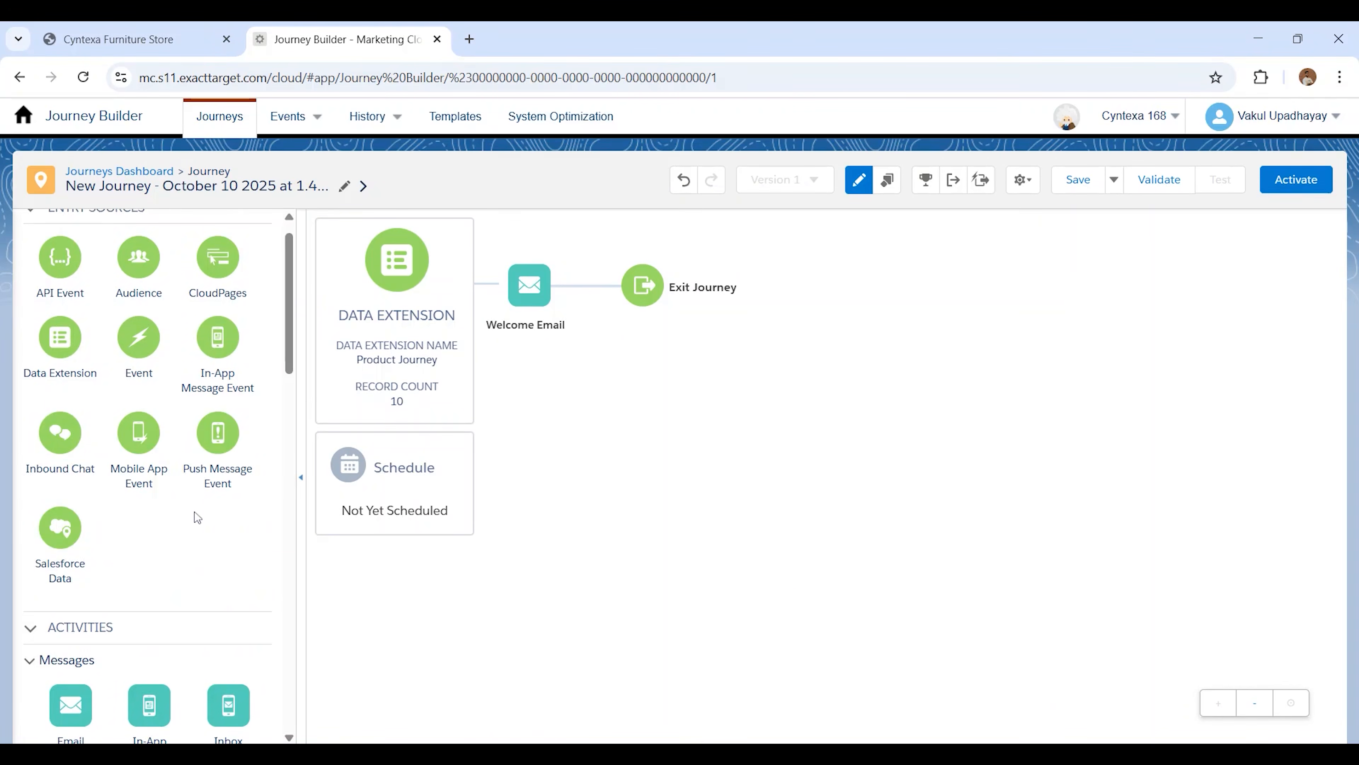
Add a Wait By Duration activity after the Welcome Email and set its duration to 1 minute
scroll(197, 515, "down", 5)
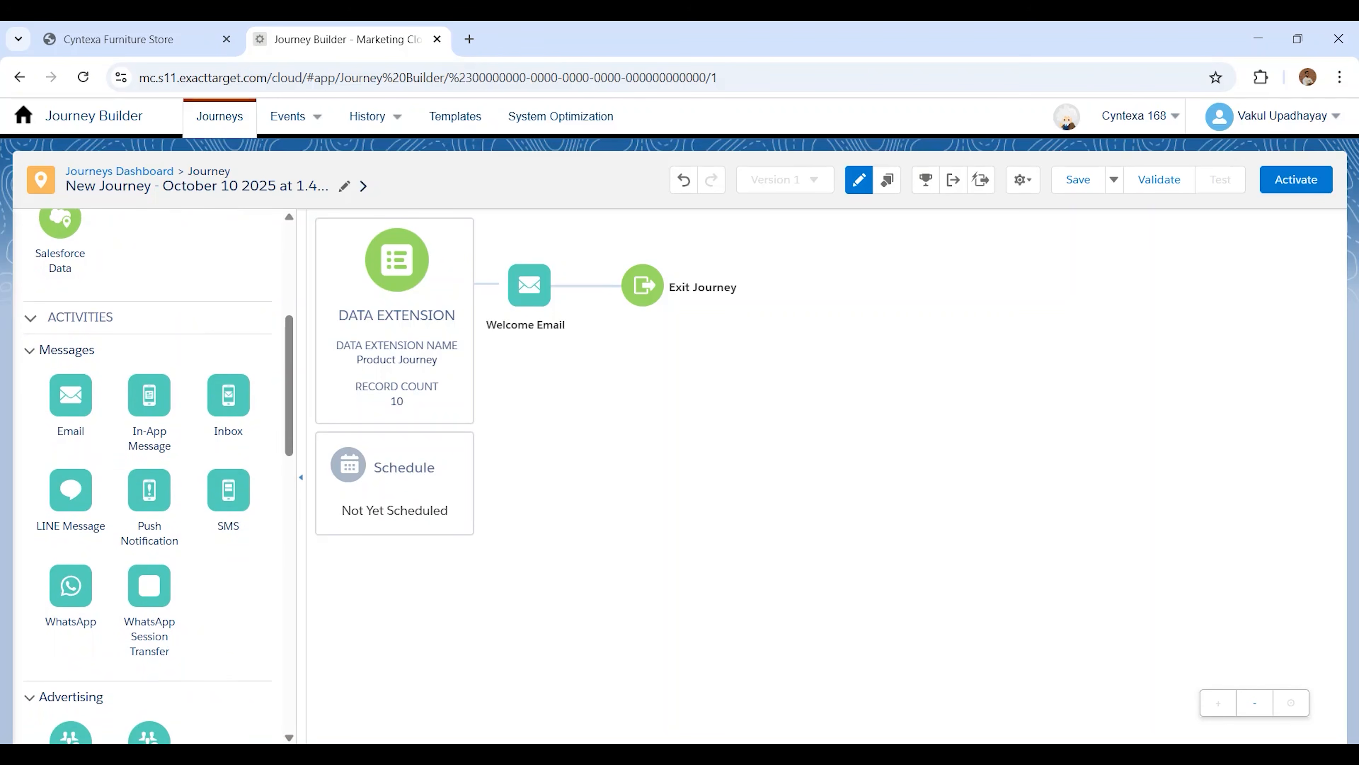
scroll(124, 557, "down", 6)
scroll(76, 643, "down", 2)
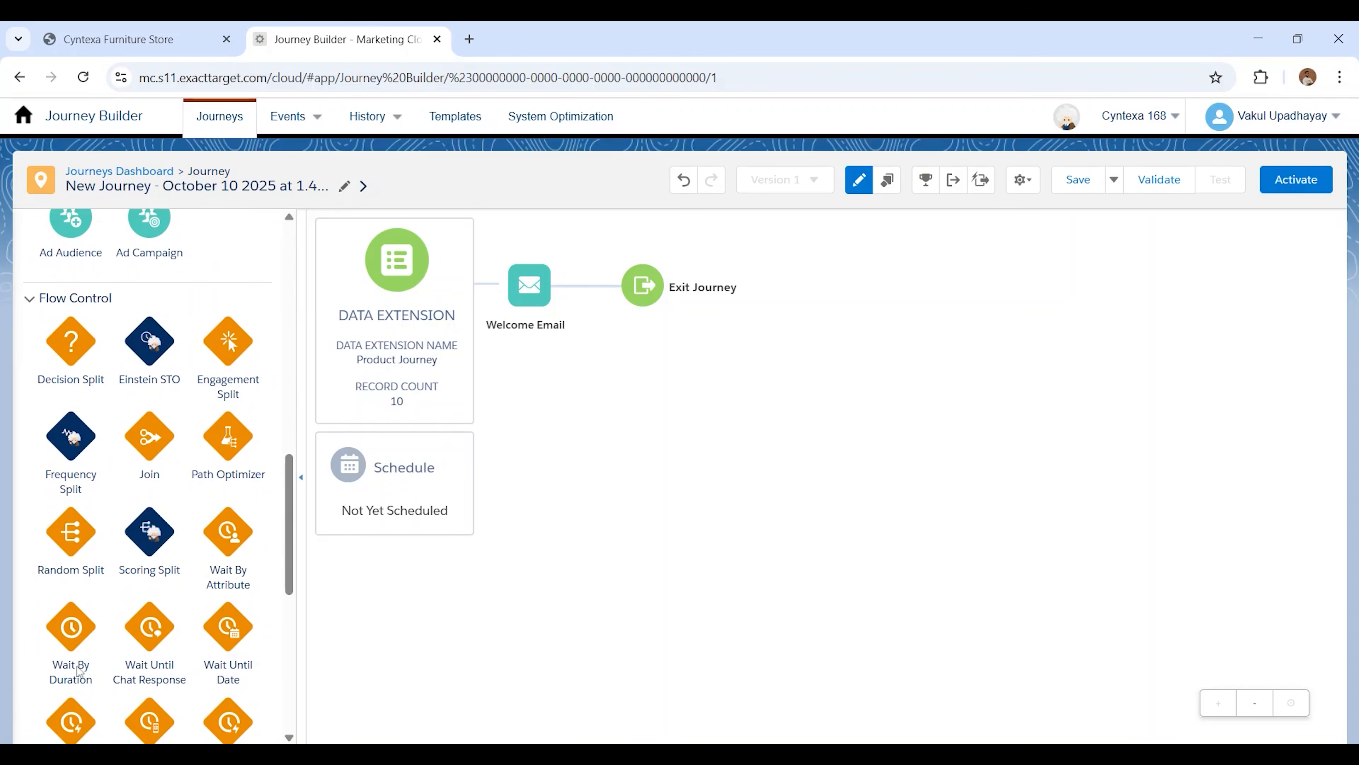
left_click_drag(65, 626, 590, 285)
left_click(645, 292)
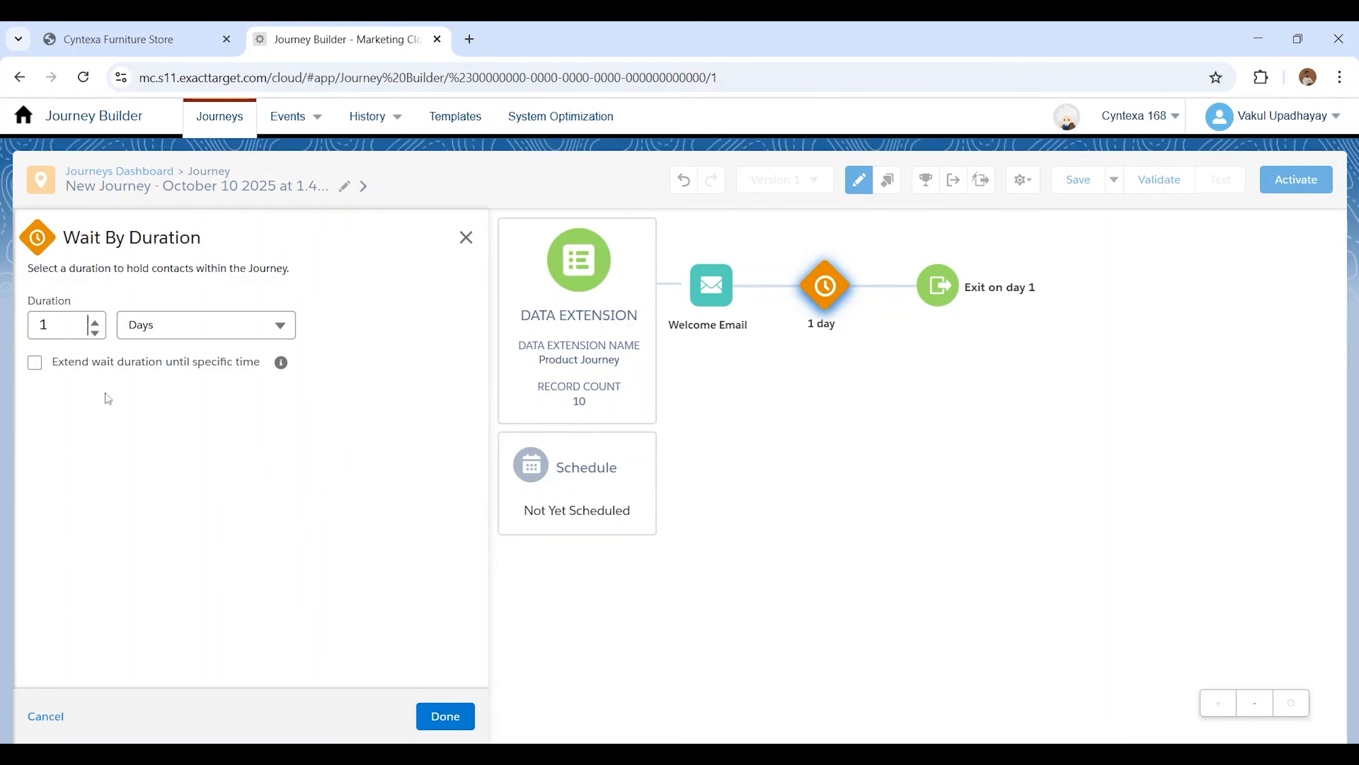
left_click(164, 325)
left_click(164, 360)
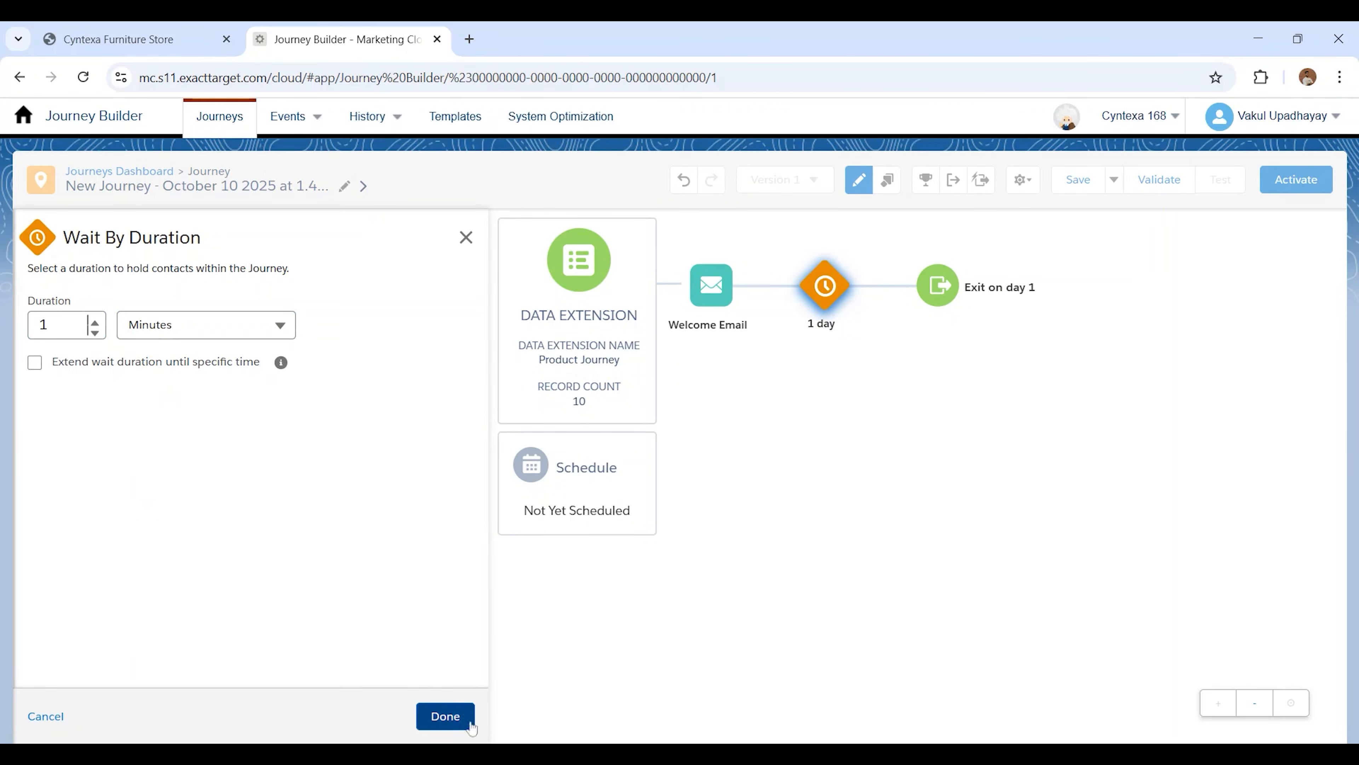
left_click(446, 716)
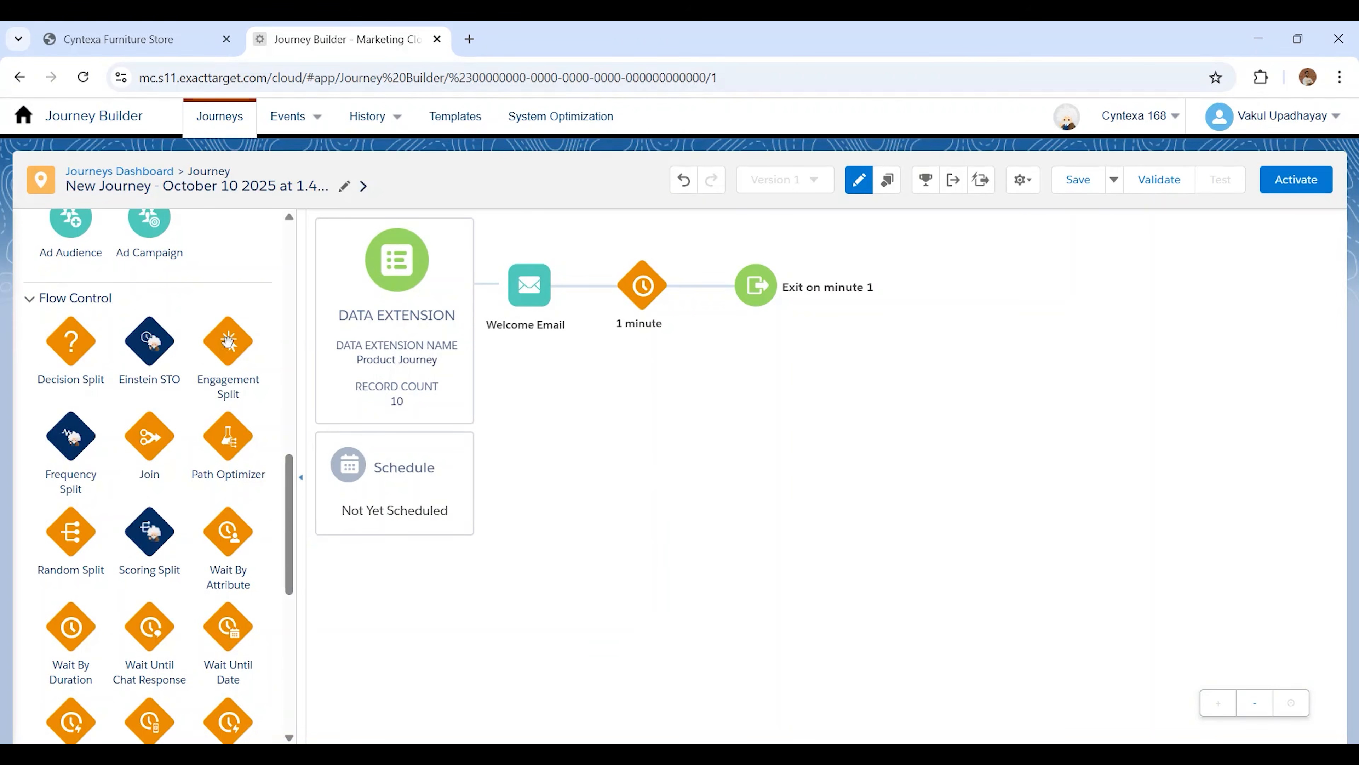
Add an Engagement Split after the wait that monitors the Welcome Email using the Opens metric
left_click_drag(229, 341, 755, 285)
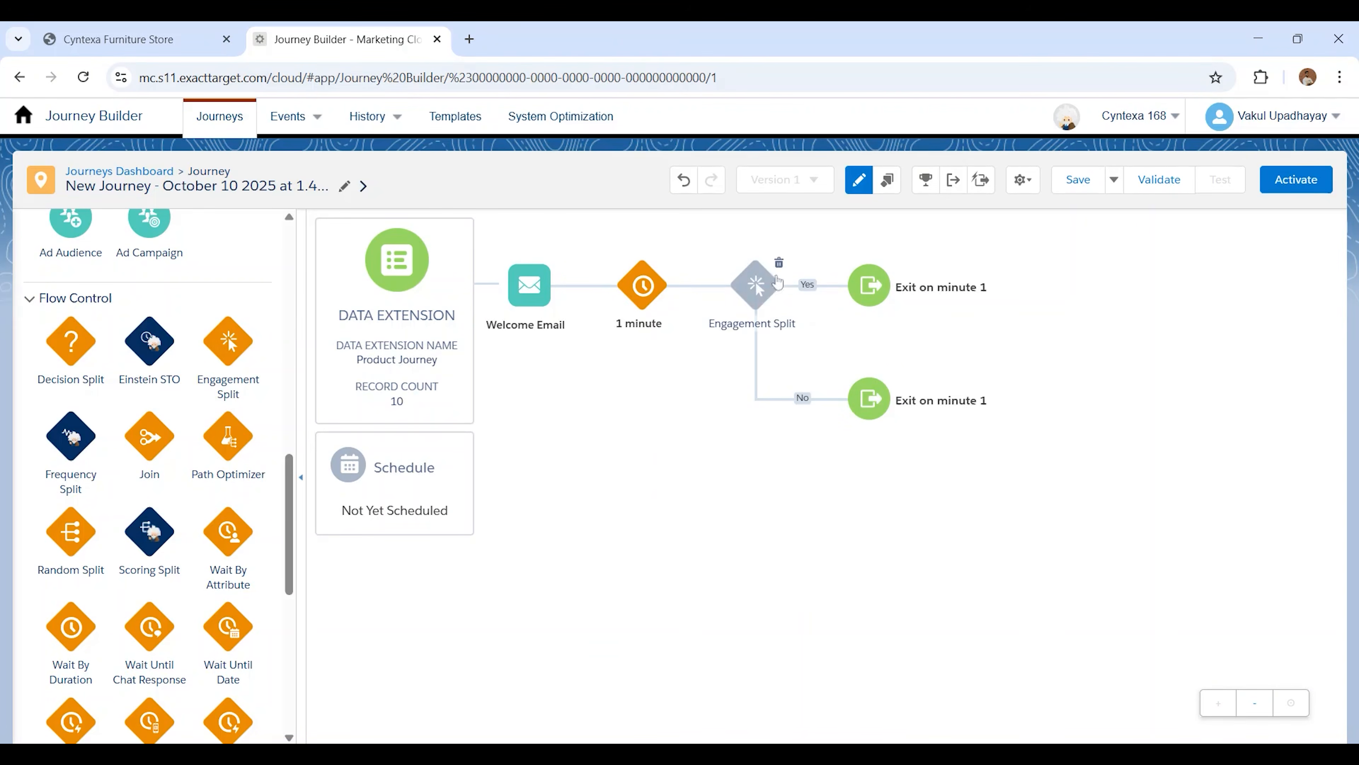
left_click(757, 286)
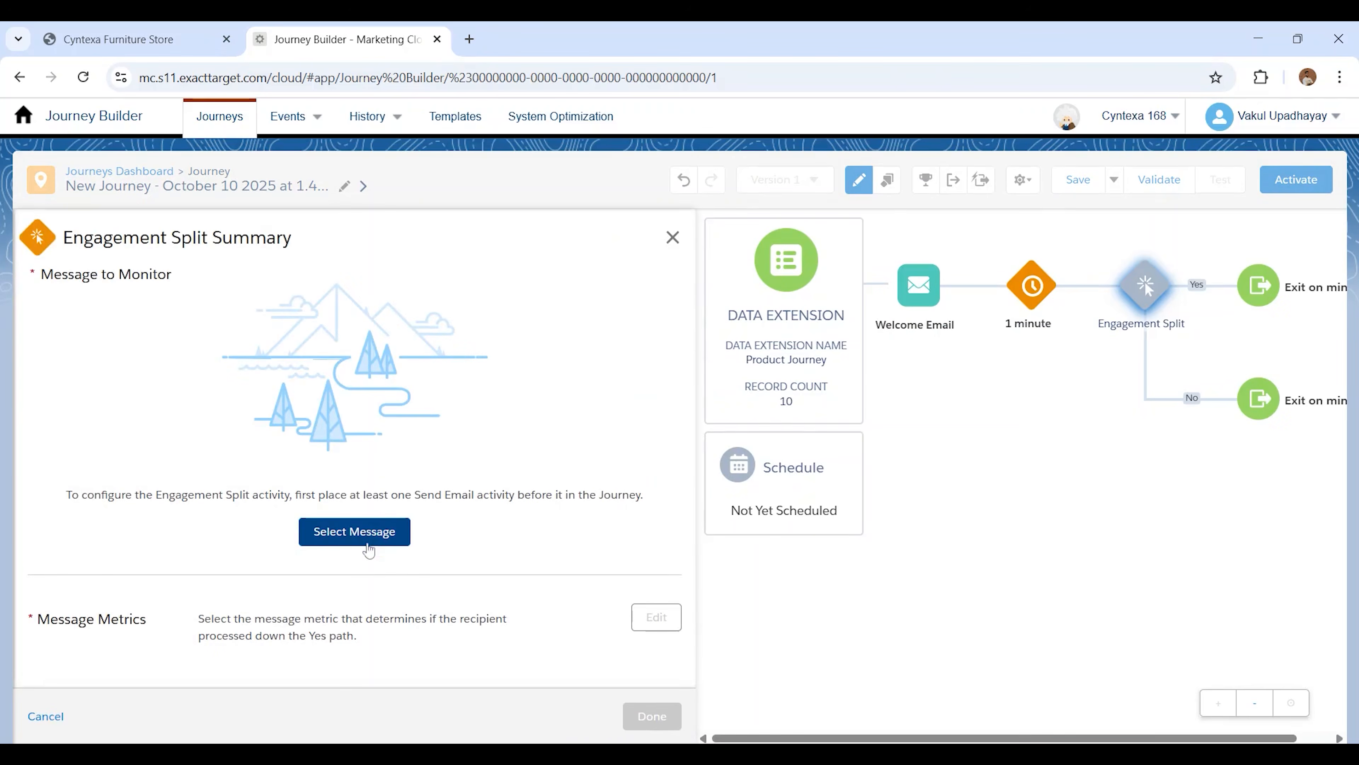
left_click(368, 548)
left_click(638, 717)
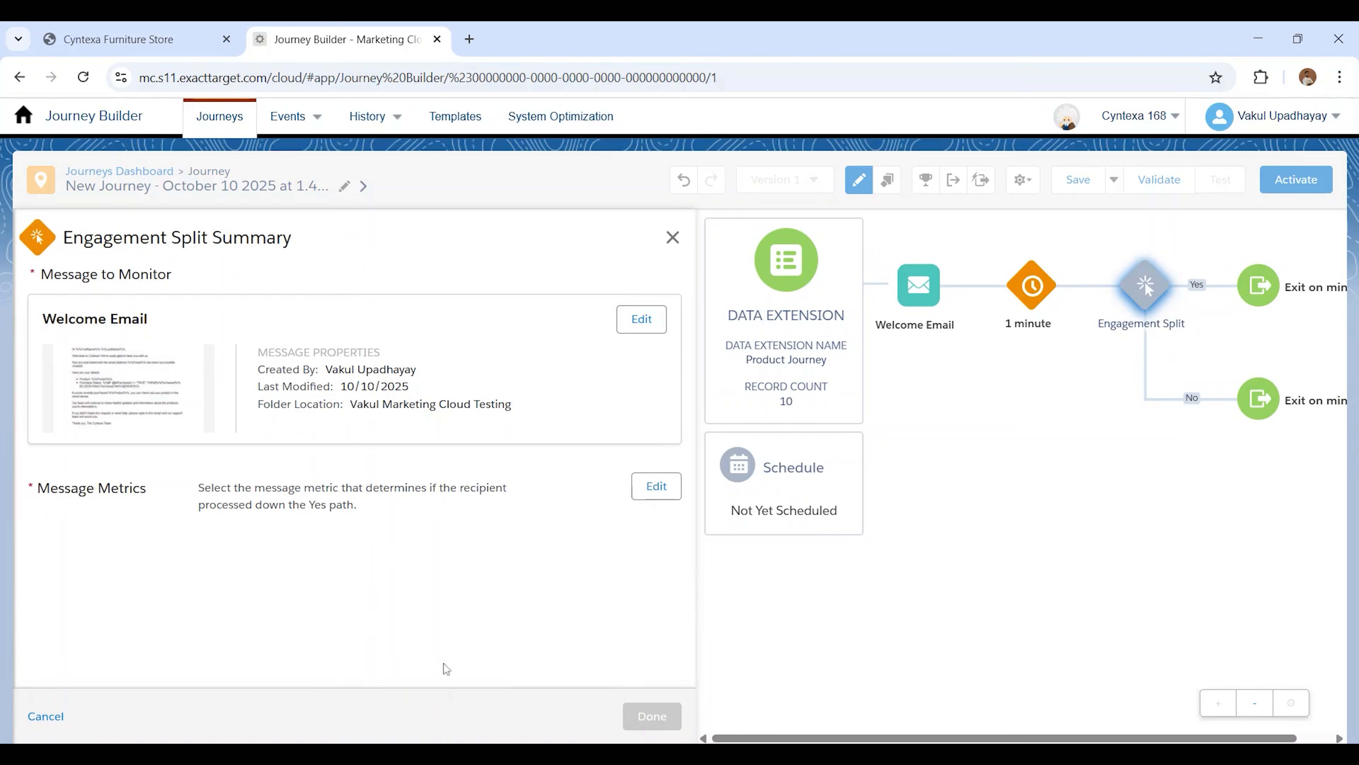
left_click(646, 495)
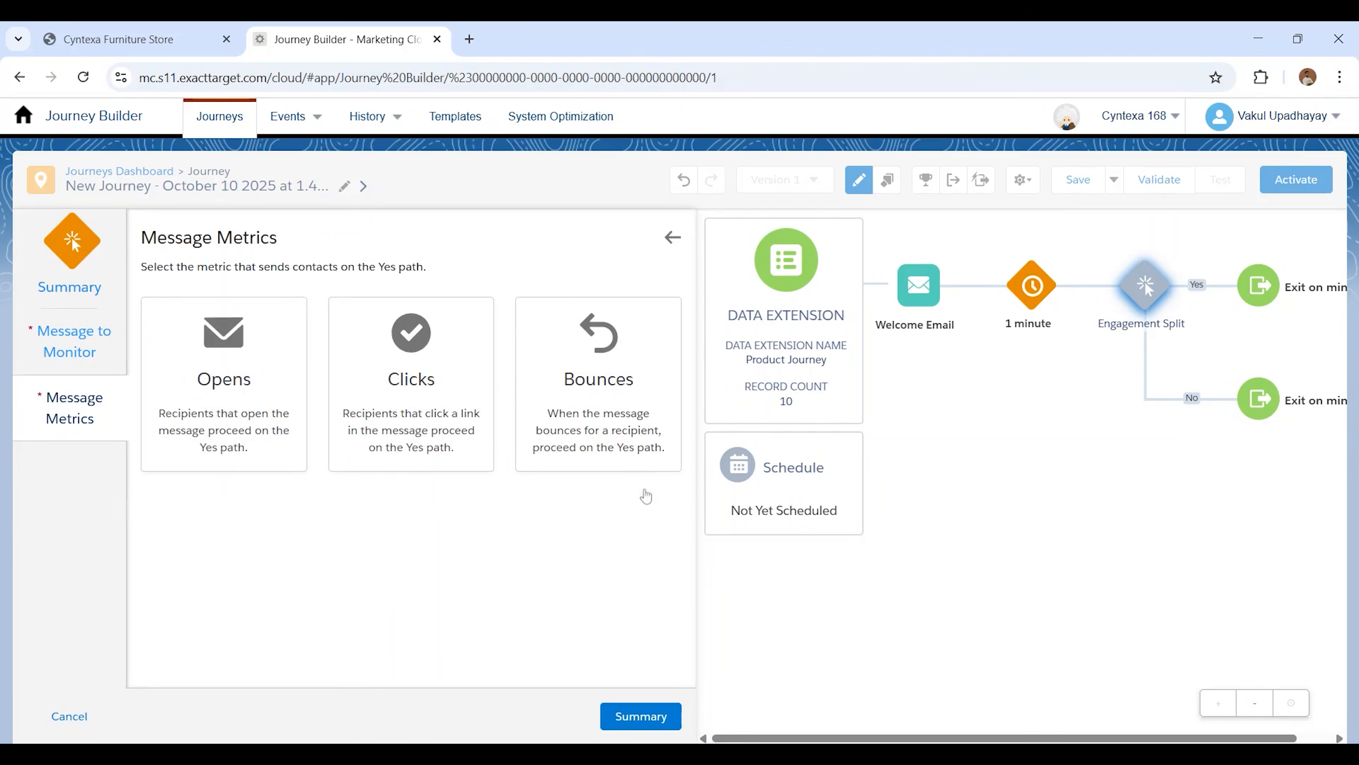
left_click(238, 404)
left_click(632, 718)
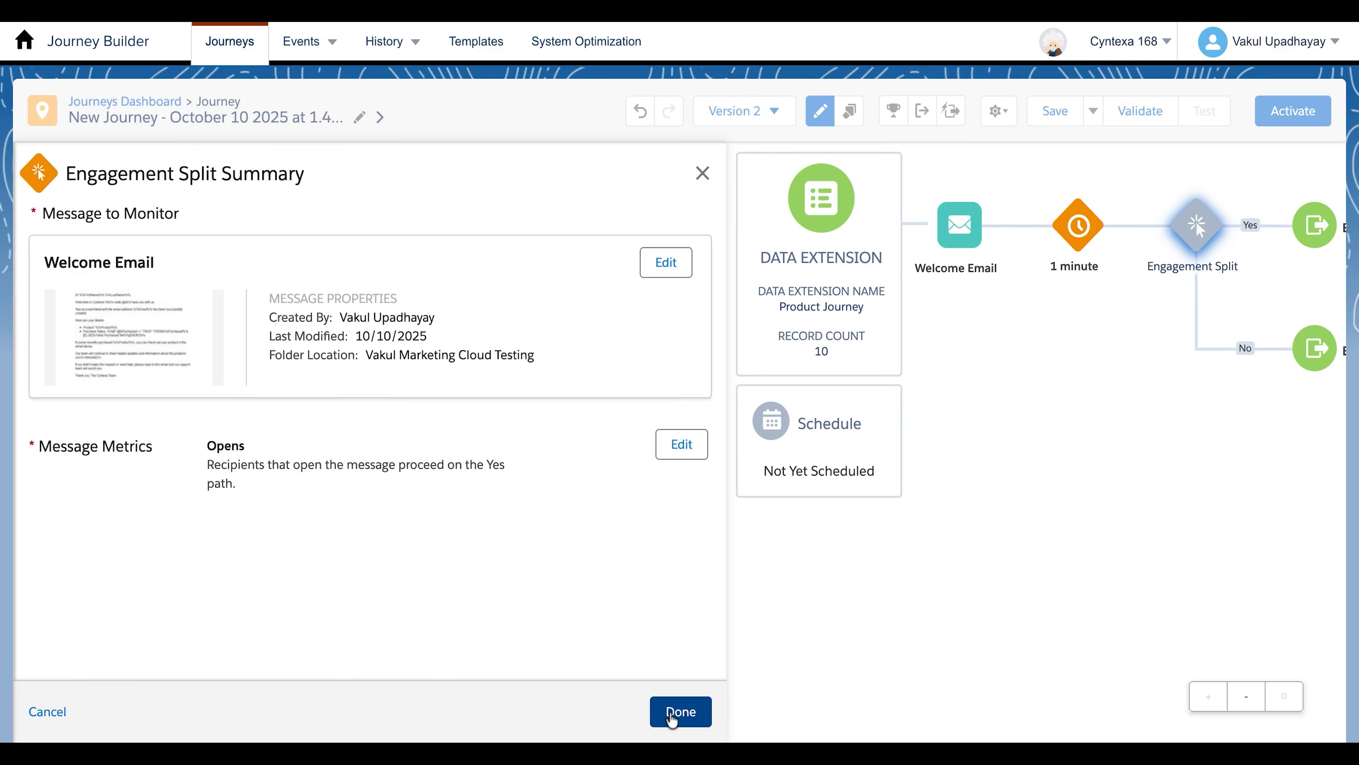
left_click(680, 711)
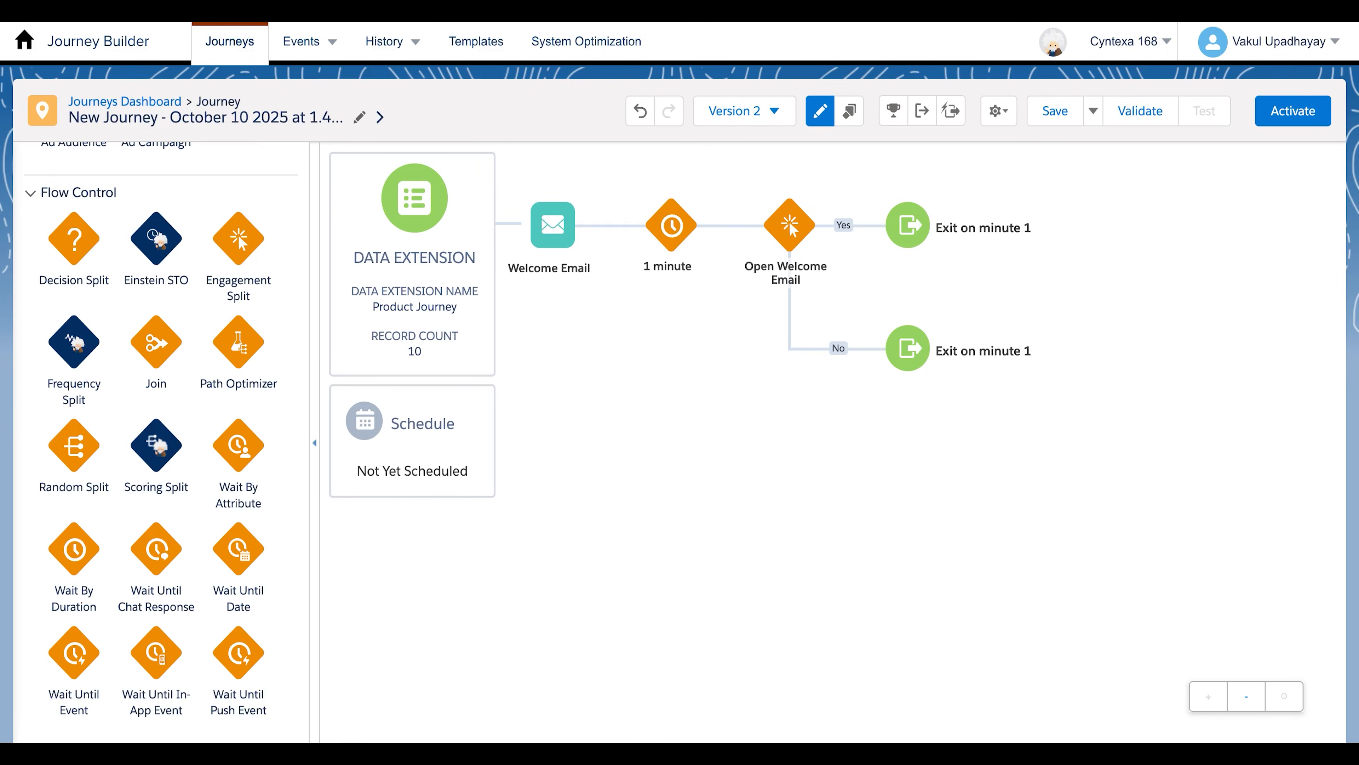
Add an Email activity on the No path of the Open Welcome Email split
left_click(837, 348)
scroll(172, 321, "up", 10)
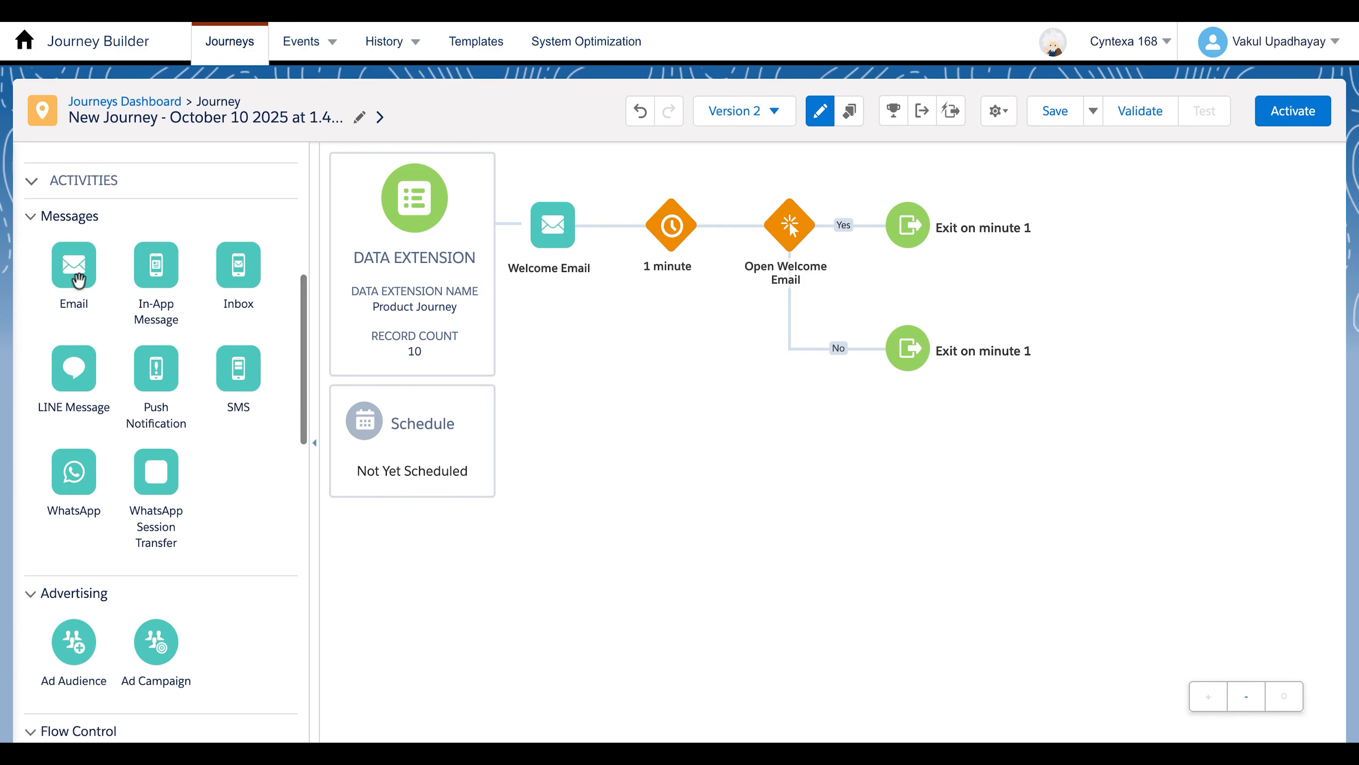
left_click_drag(82, 279, 850, 372)
Assign the Remainder Email For Customer message to the Email activity on the No path
left_click(907, 365)
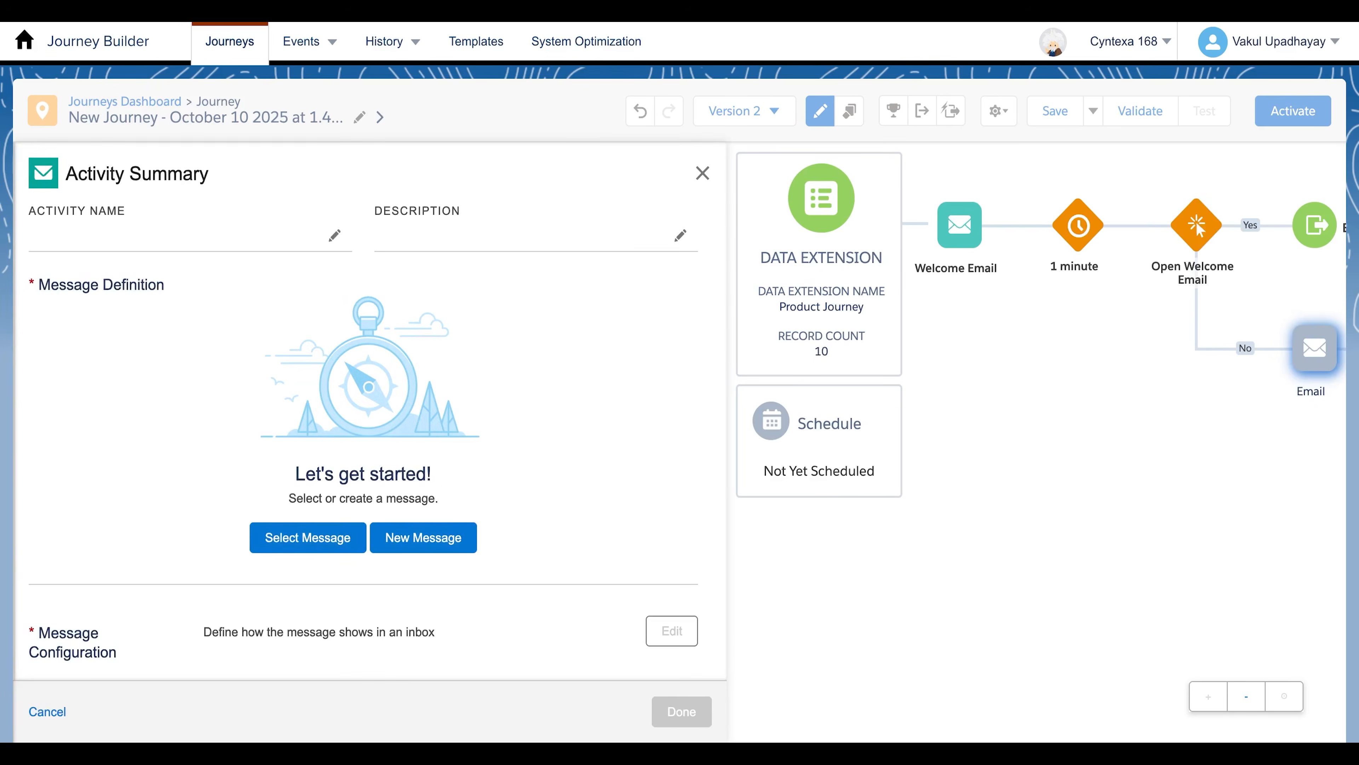
left_click(311, 539)
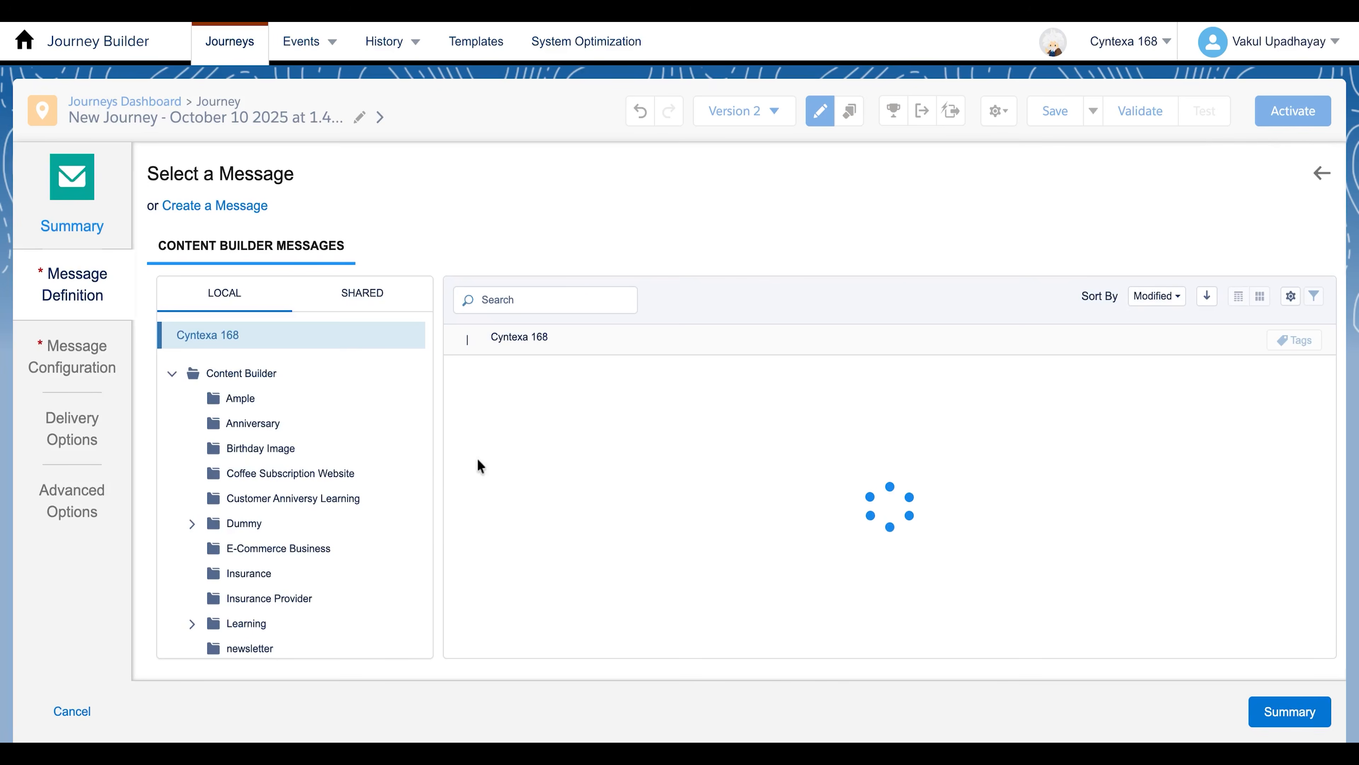
scroll(318, 507, "down", 5)
left_click(283, 560)
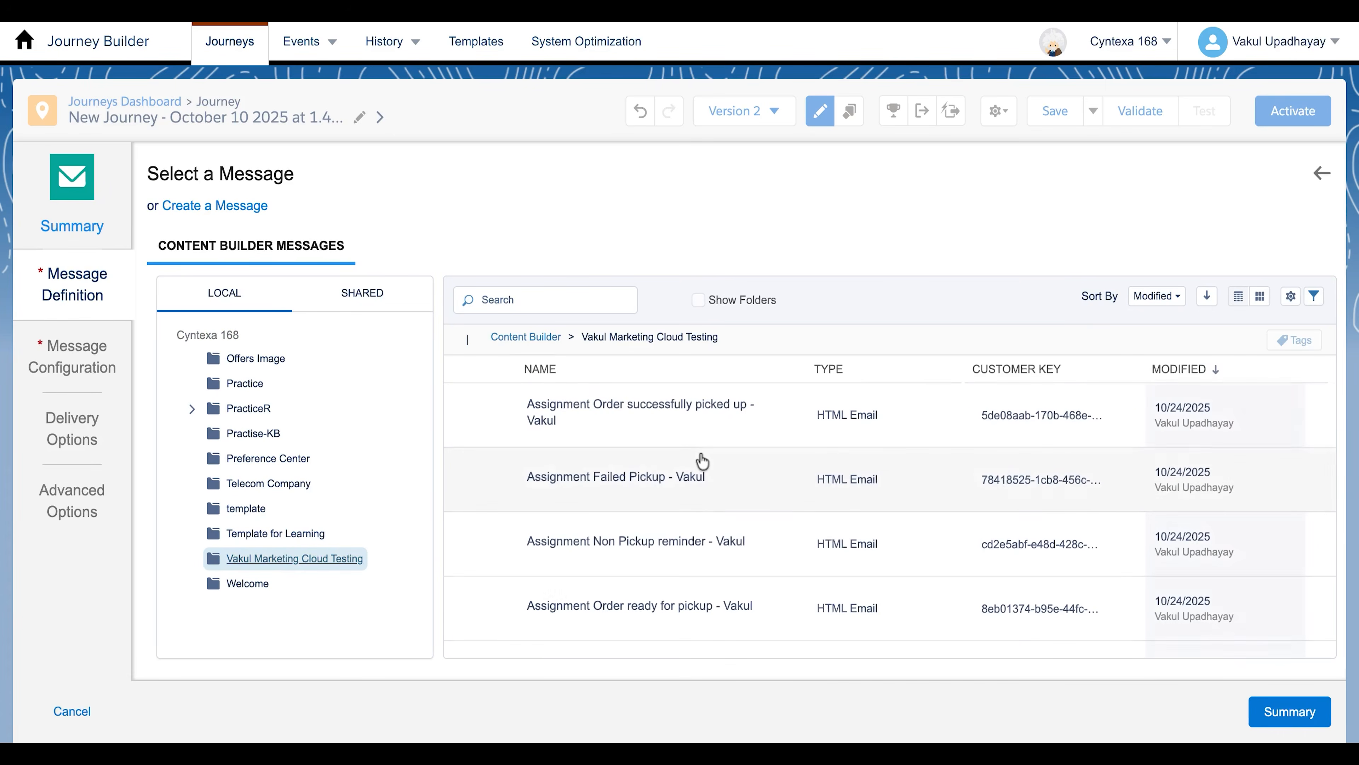
scroll(707, 498, "down", 3)
scroll(707, 498, "down", 3)
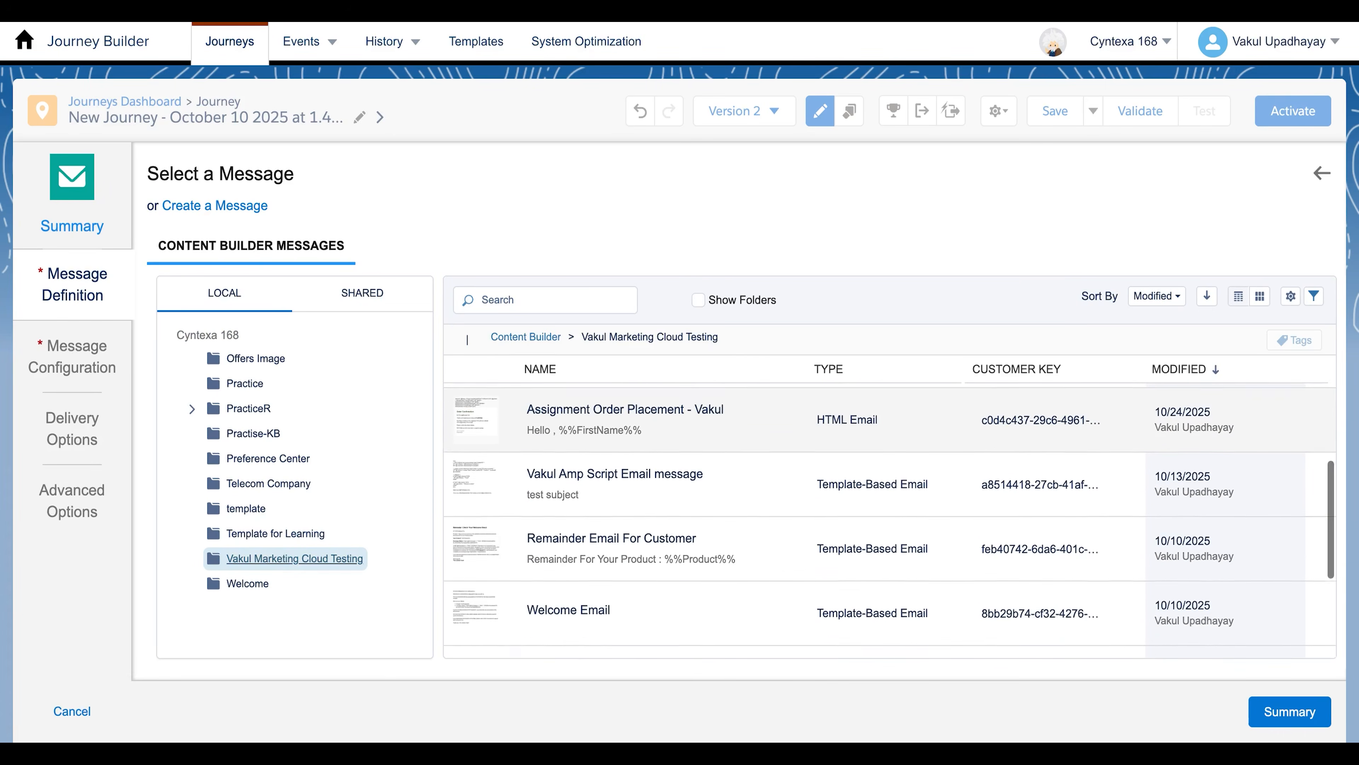
left_click(691, 489)
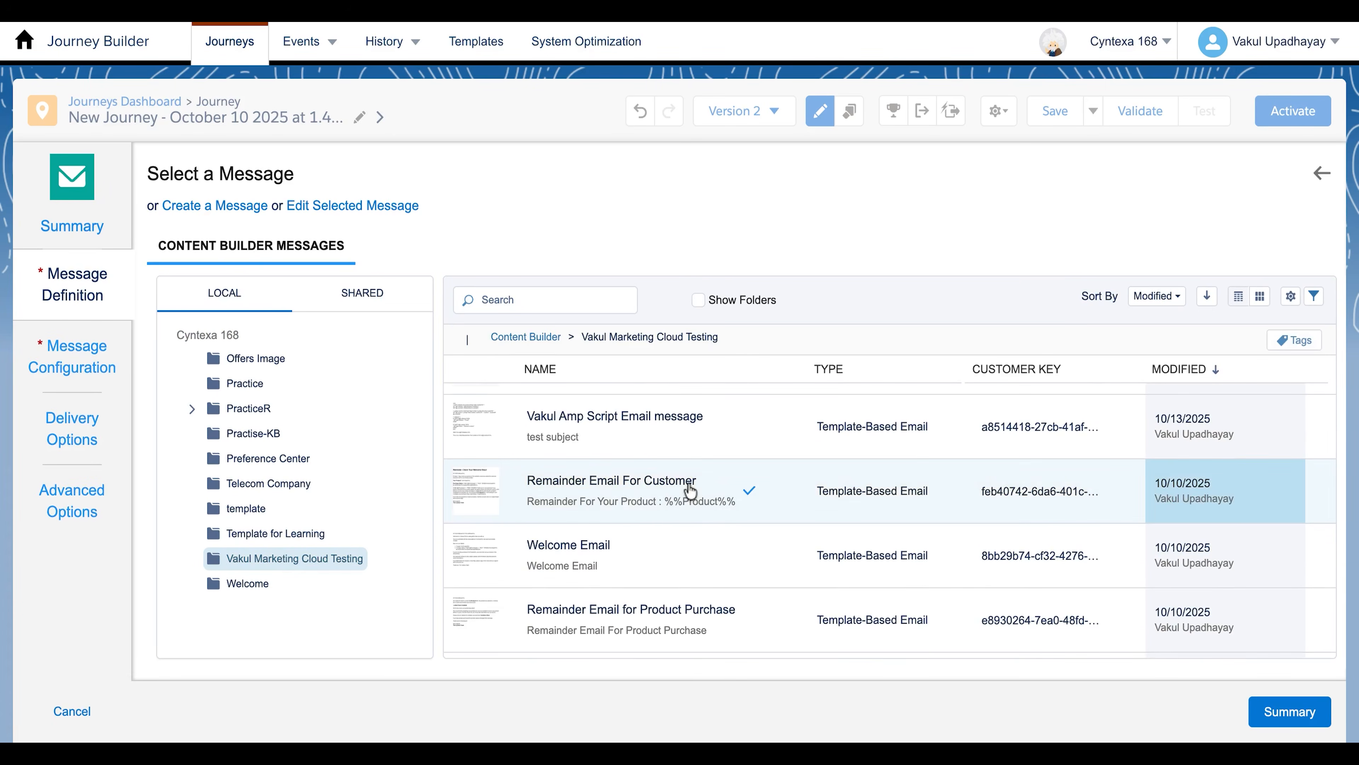
left_click(1268, 712)
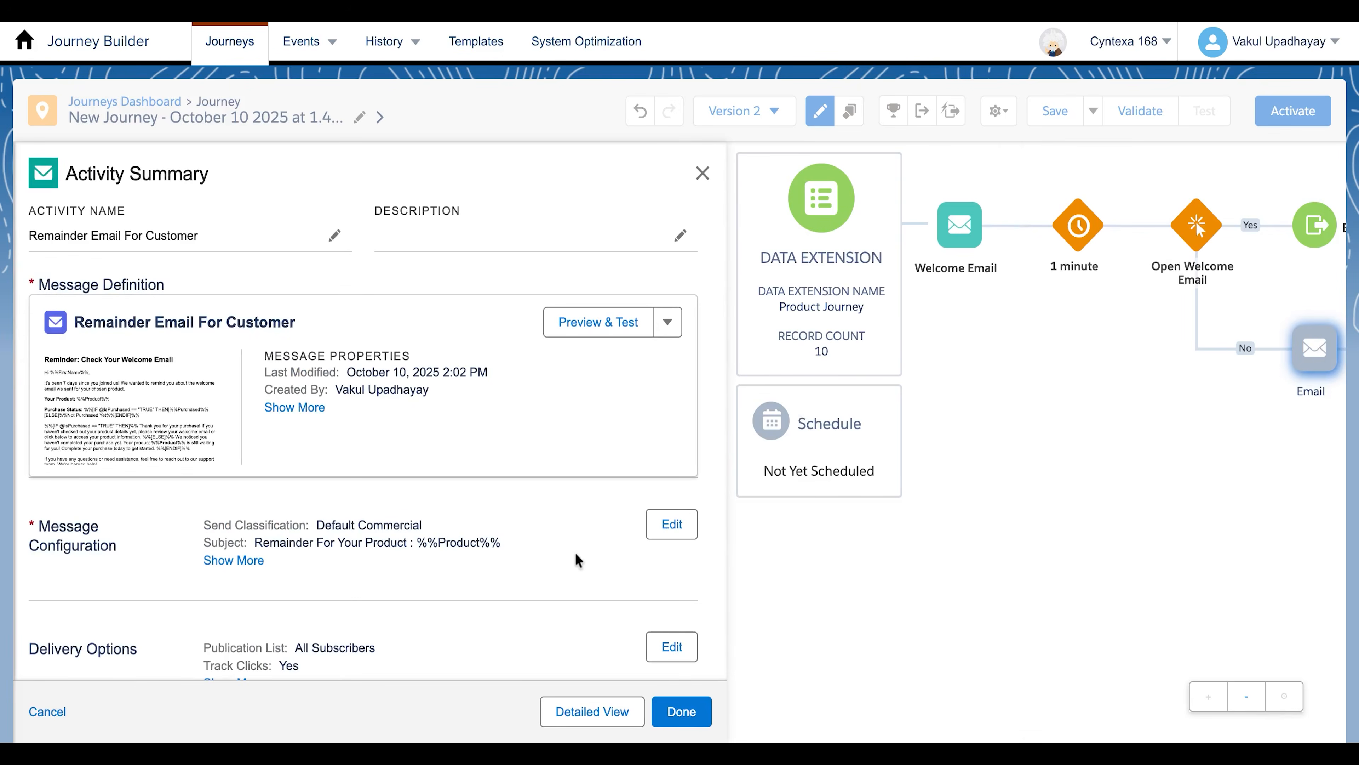
scroll(576, 553, "down", 3)
left_click(682, 712)
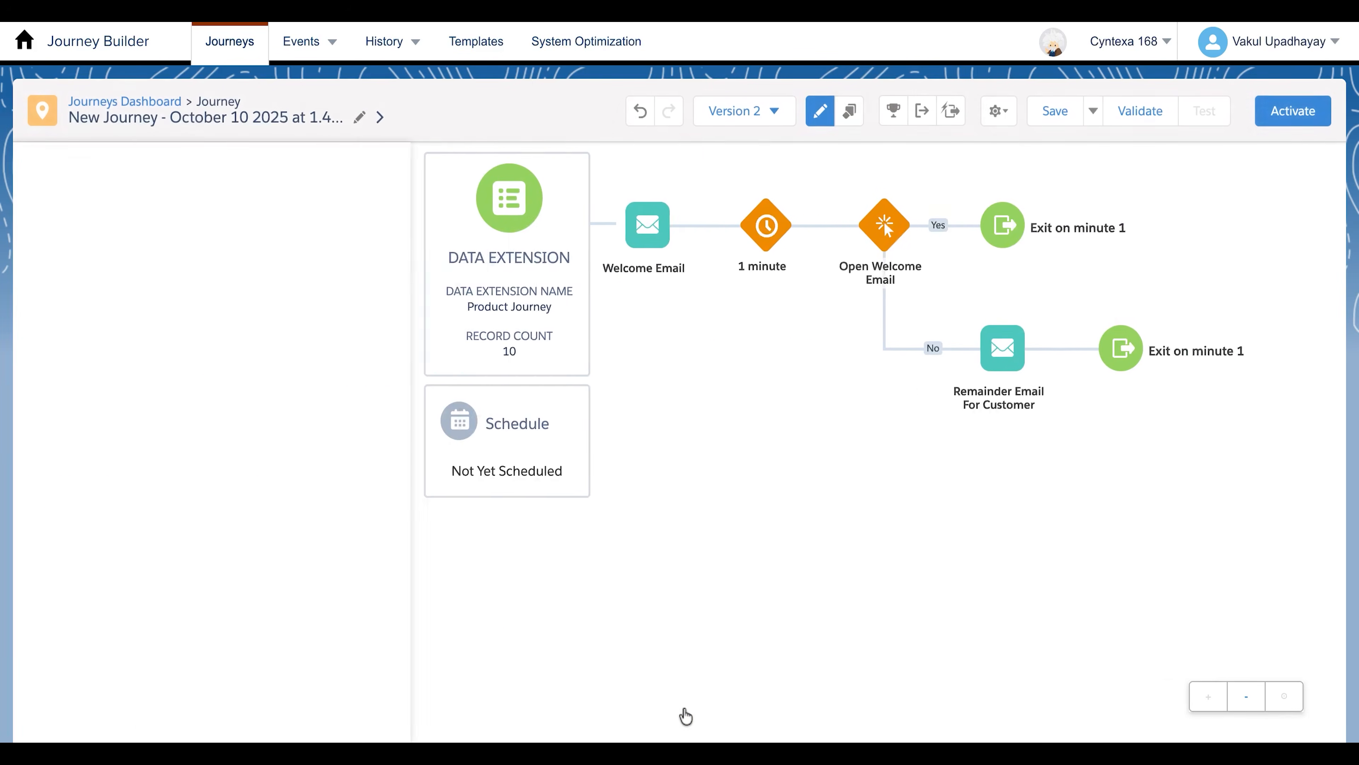
Add a Wait By Duration activity after the Remainder Email For Customer and set its duration to 1 minute
scroll(204, 442, "up", 5)
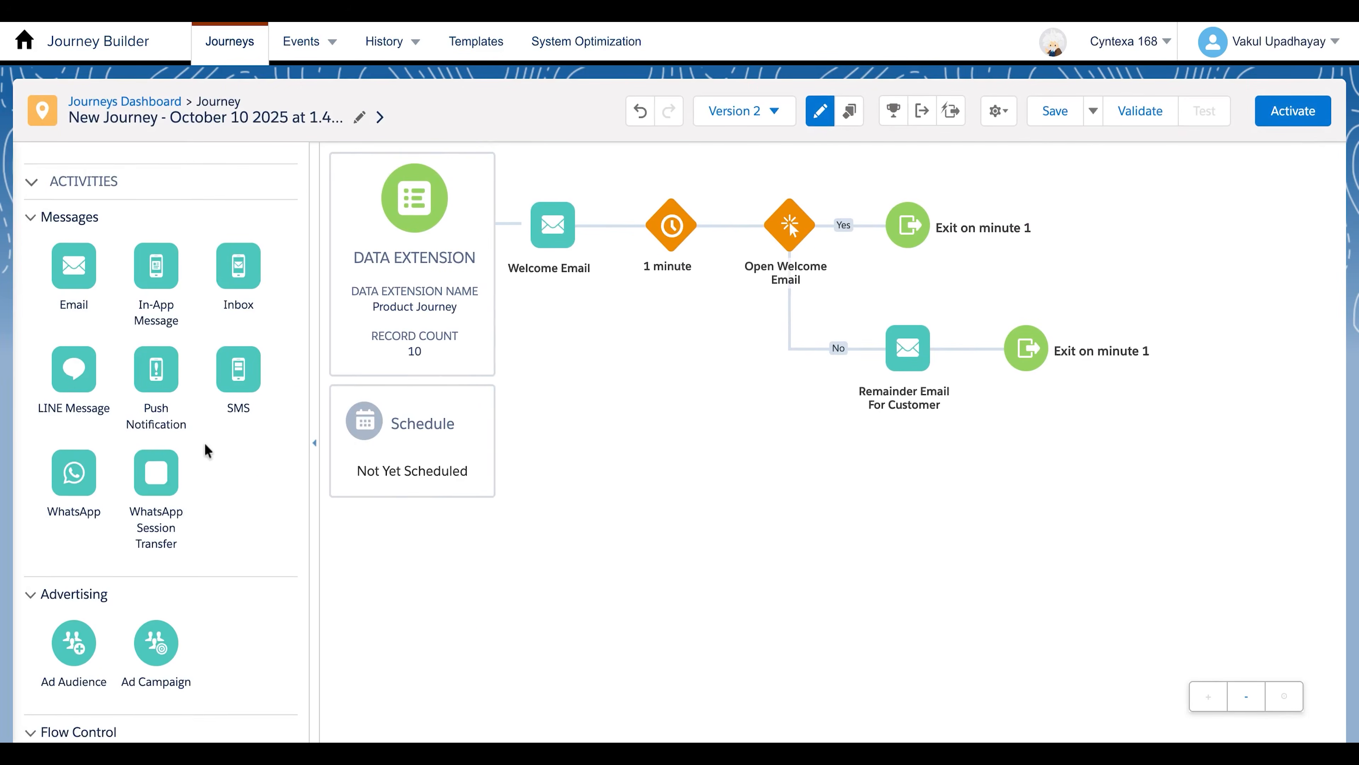
scroll(204, 443, "down", 6)
scroll(205, 444, "down", 8)
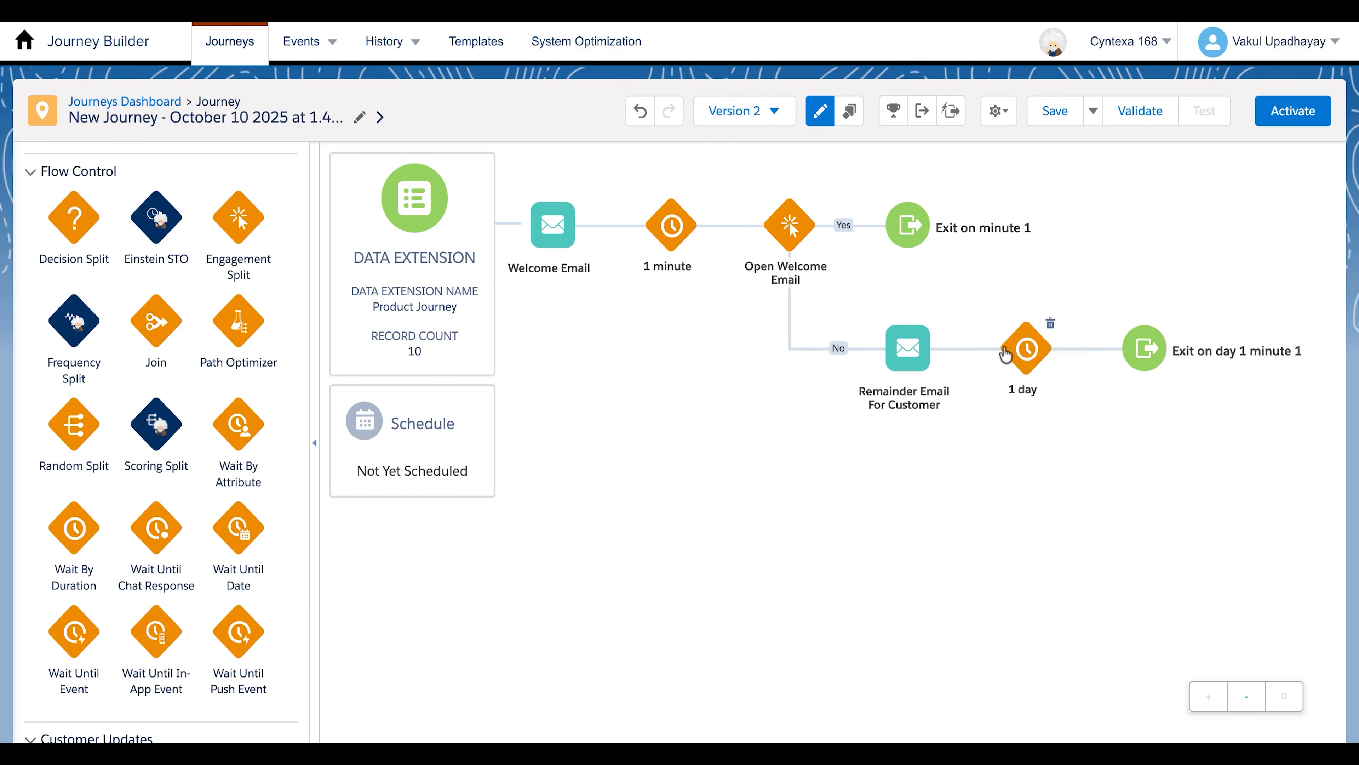
left_click(1007, 353)
left_click(254, 269)
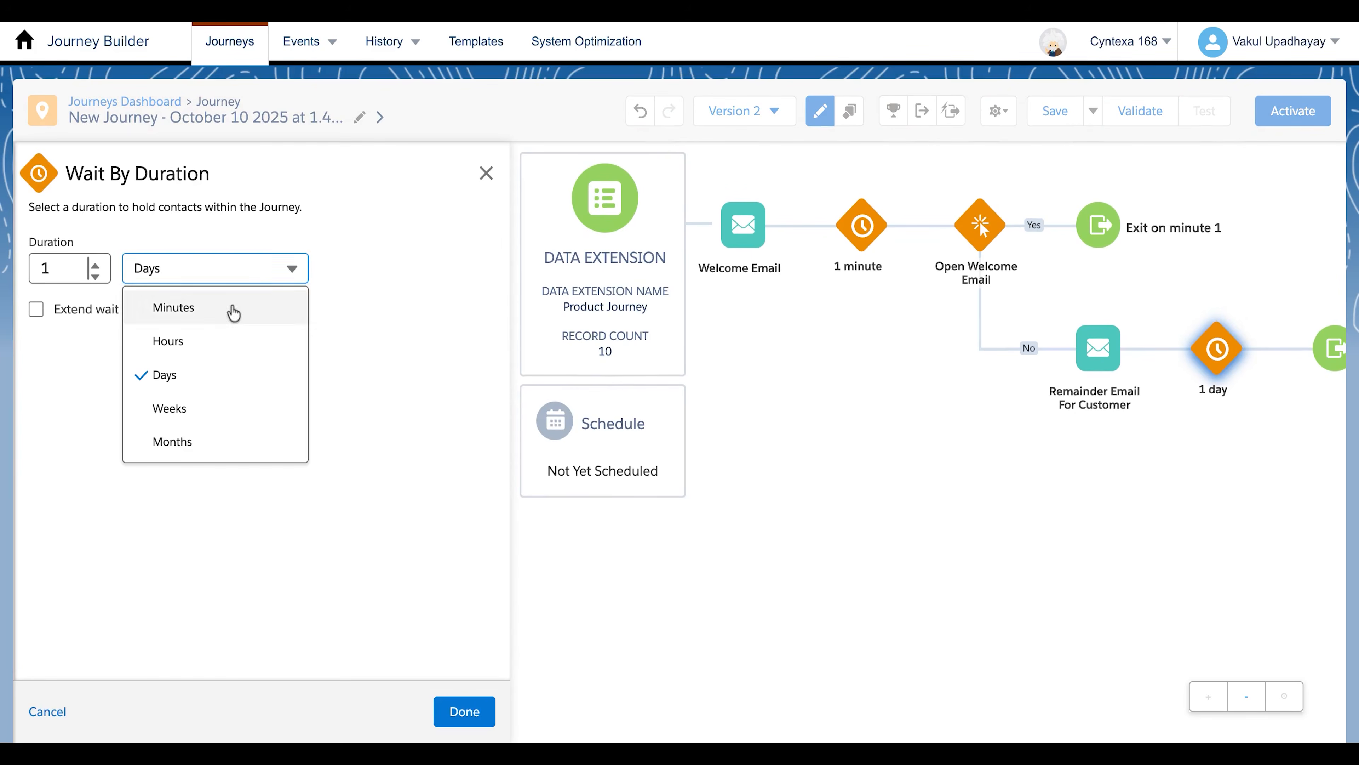
left_click(231, 308)
left_click(460, 712)
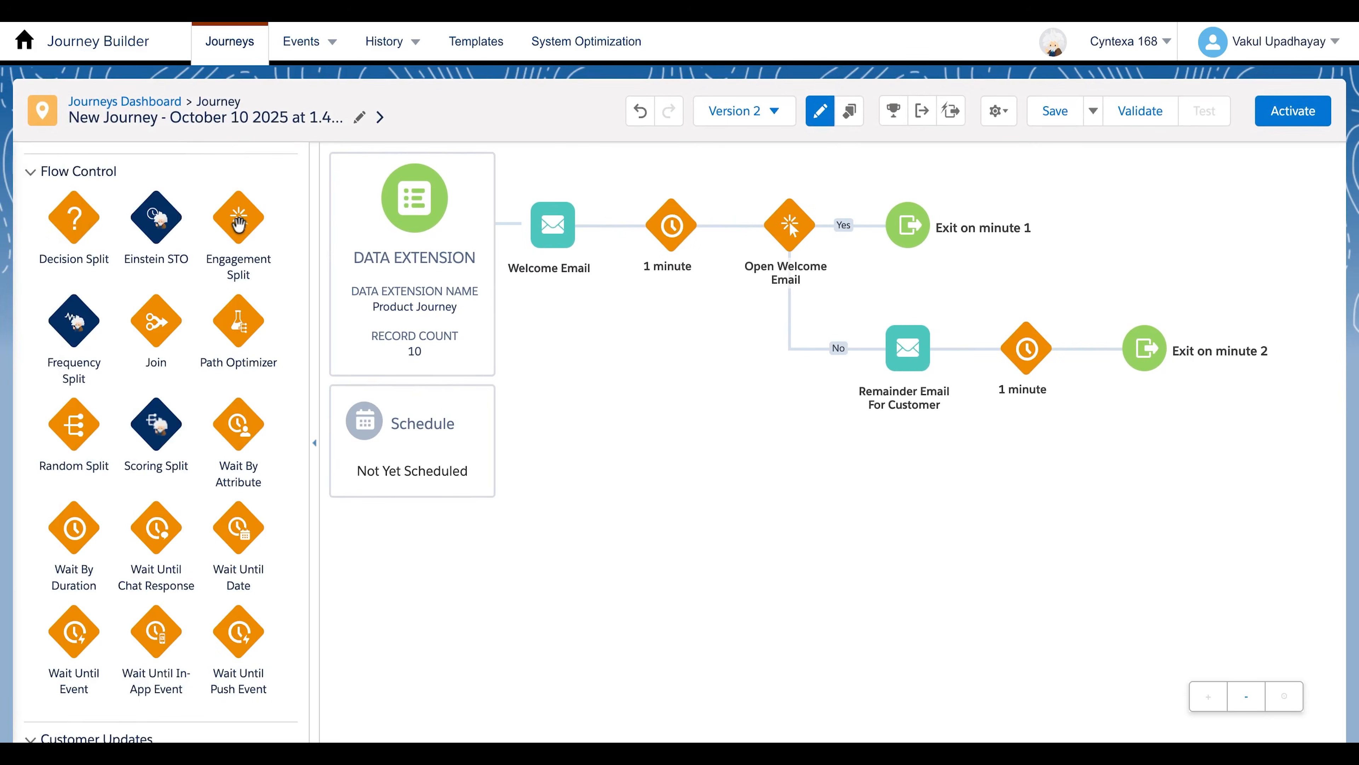
Add an Engagement Split after the No-path wait that monitors Remainder Email For Customer using the Opens metric
left_click_drag(239, 224, 1089, 348)
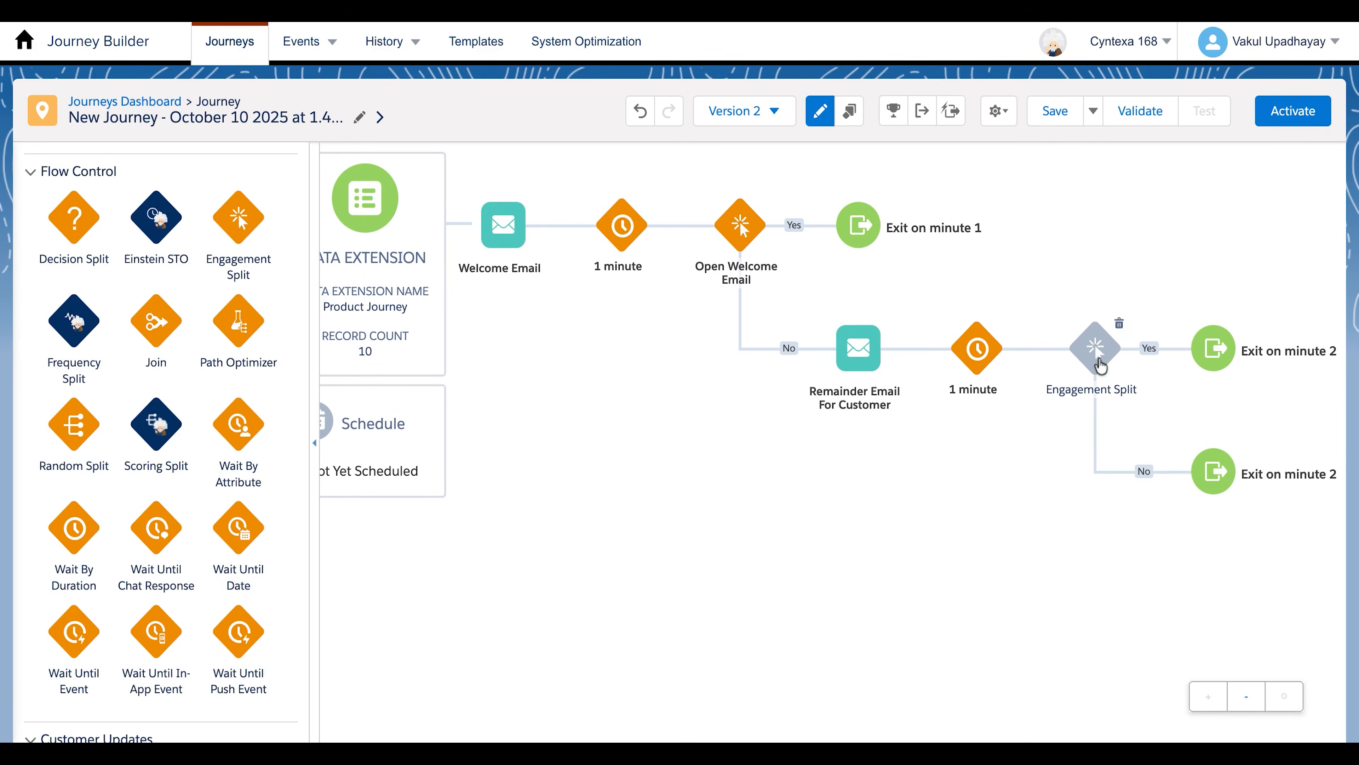
left_click(1099, 355)
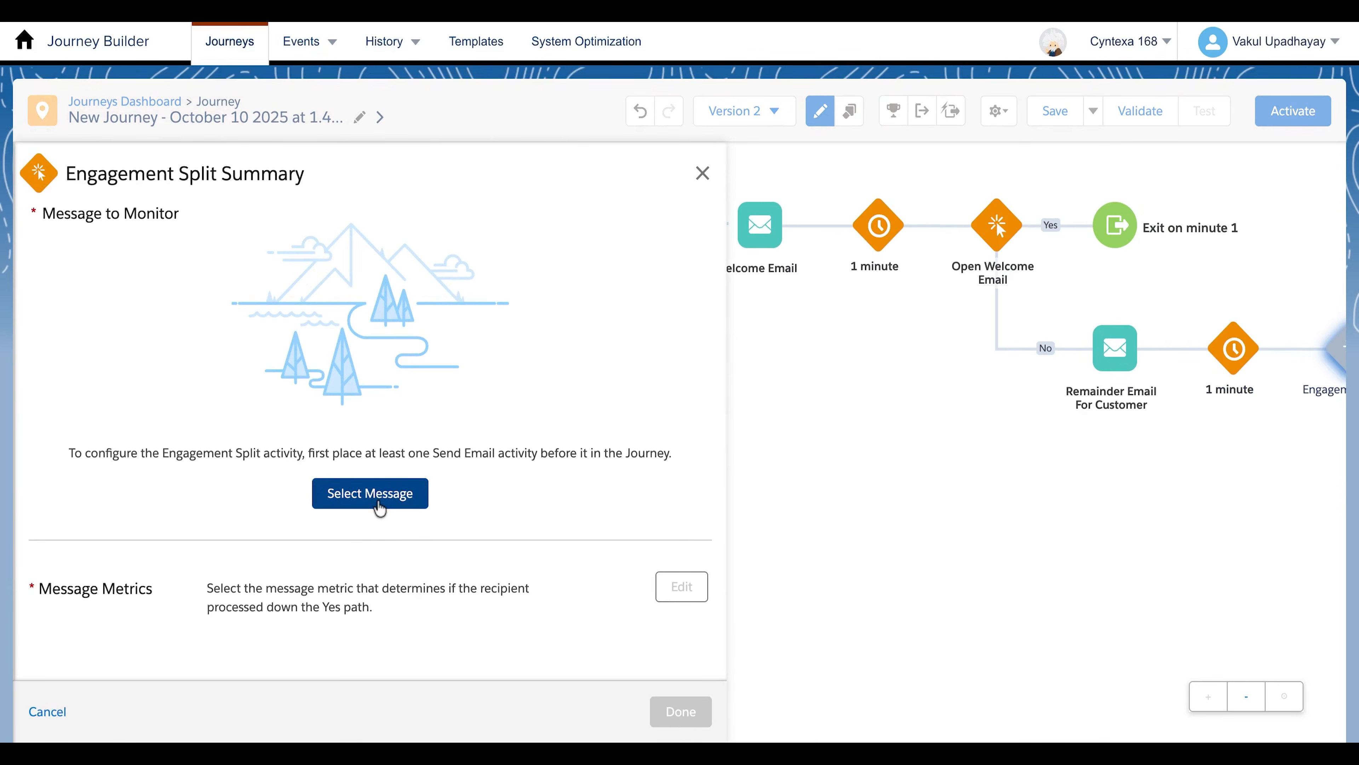
left_click(379, 506)
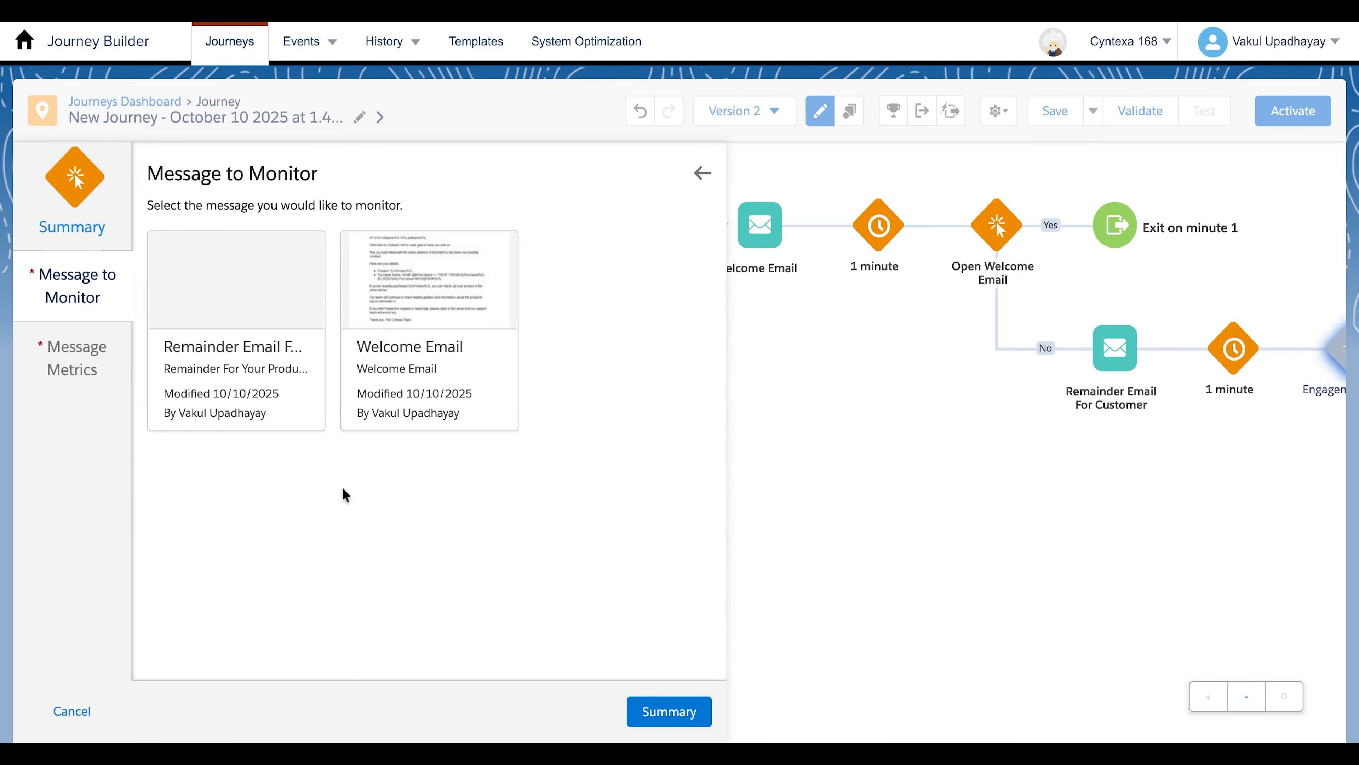
left_click(270, 378)
left_click(666, 704)
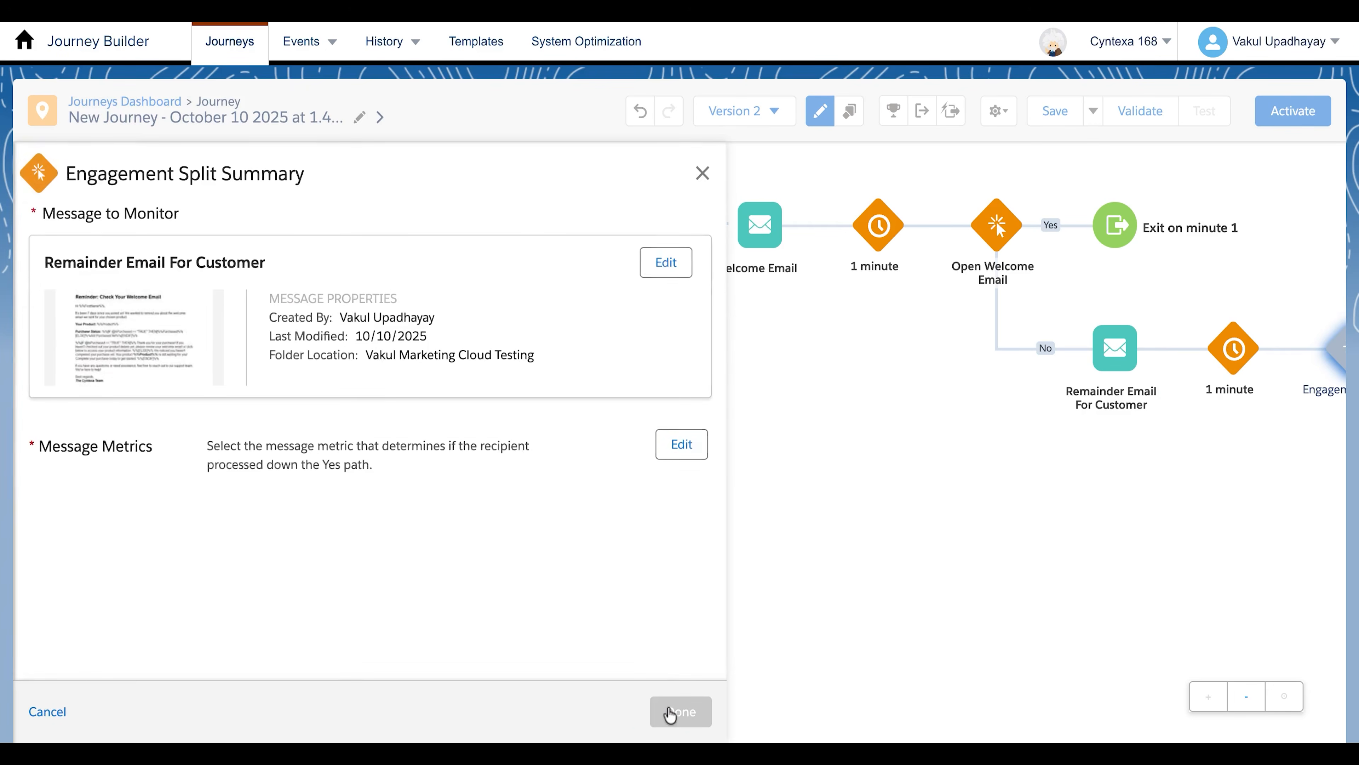
left_click(677, 447)
left_click(275, 361)
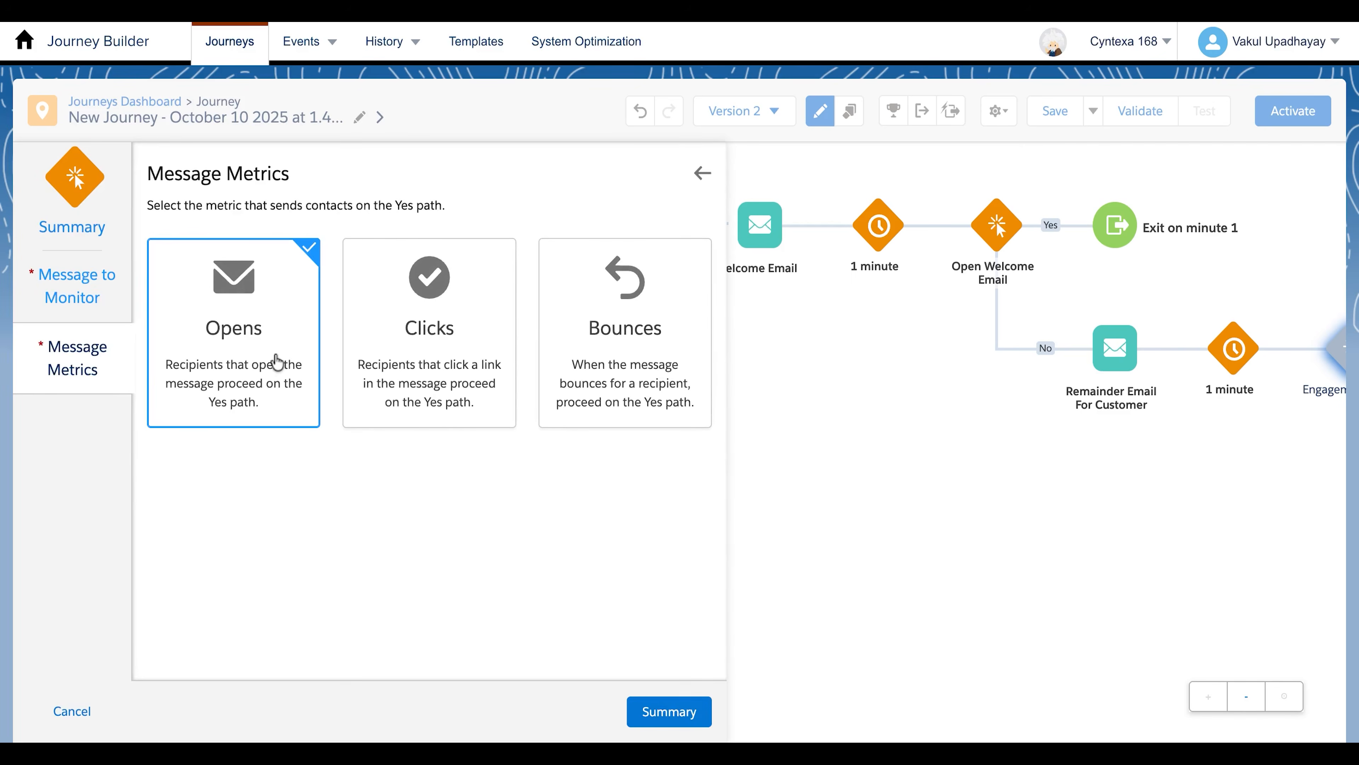
left_click(680, 713)
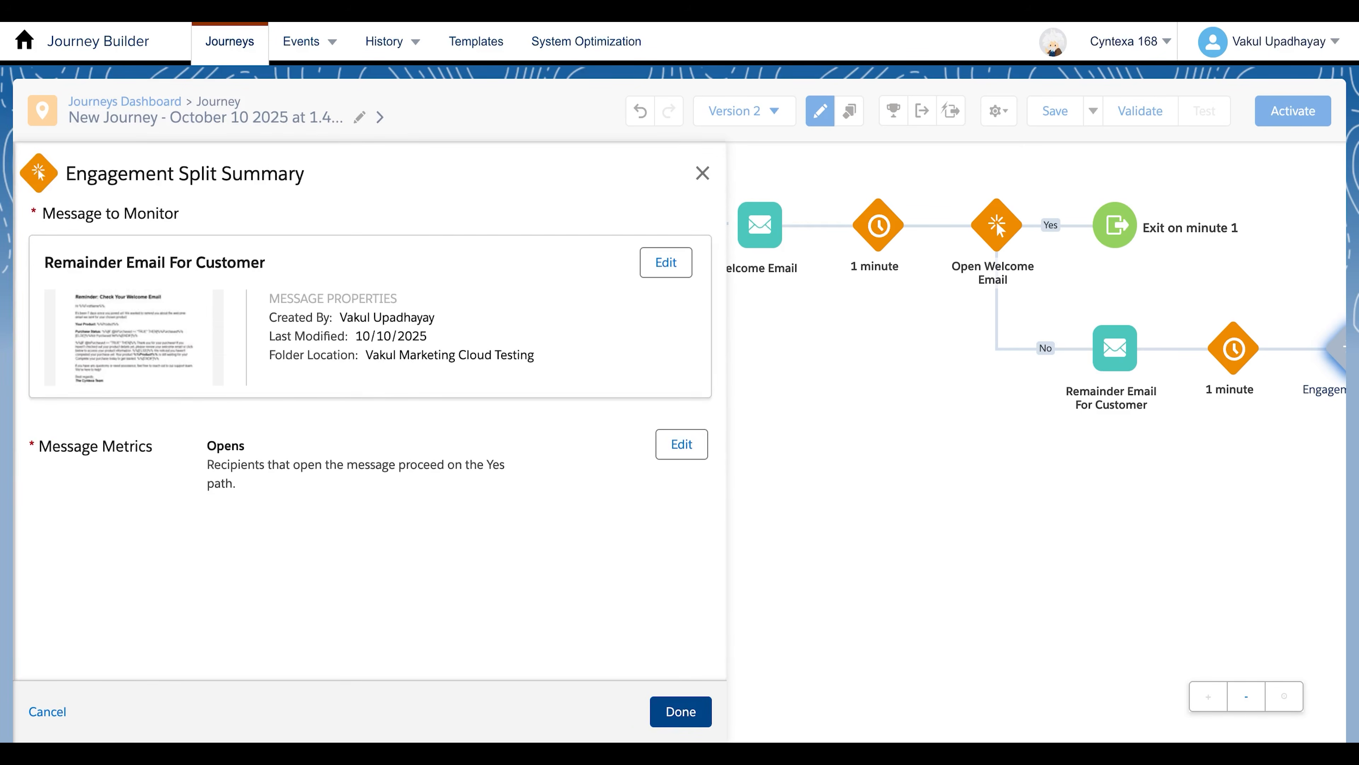
left_click(680, 711)
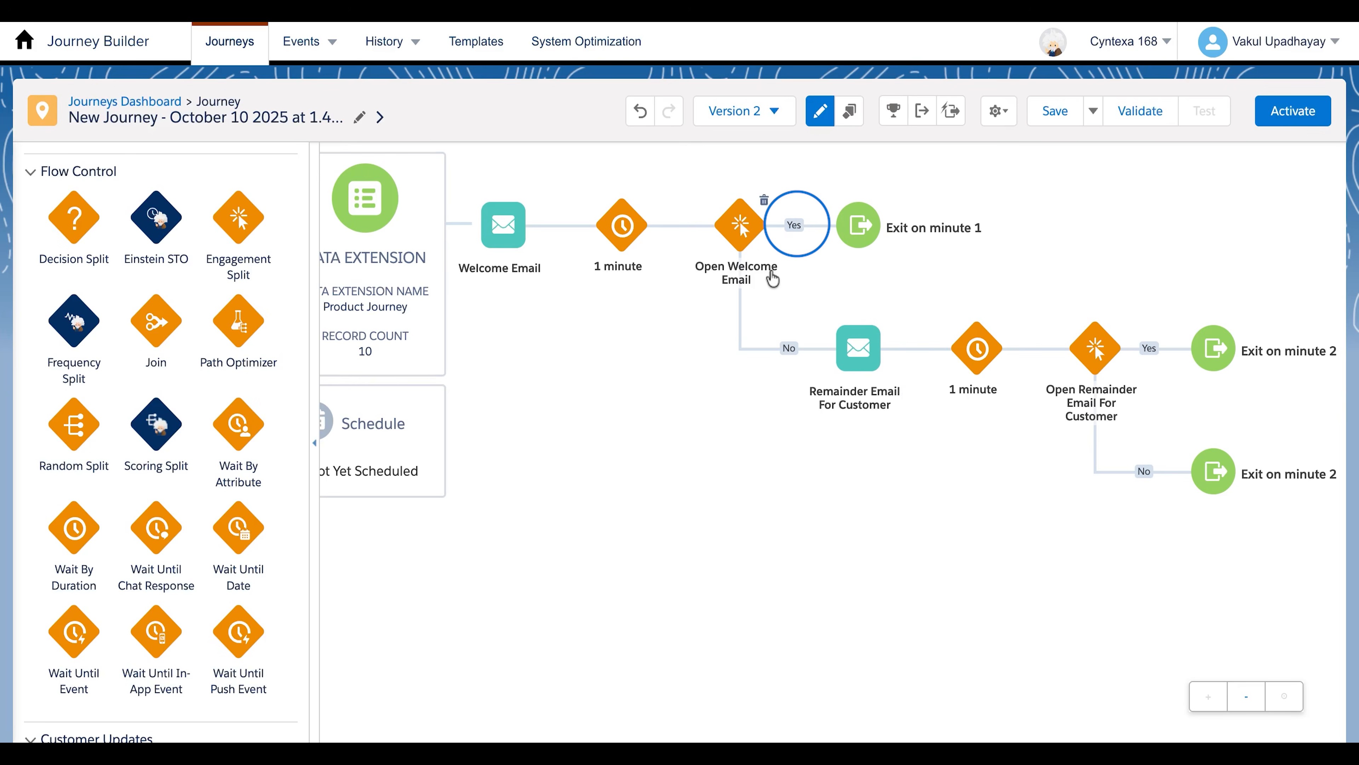
Add a 1-minute Wait By Duration activity on the Yes path of the Open Welcome Email split
scroll(79, 477, "down", 1)
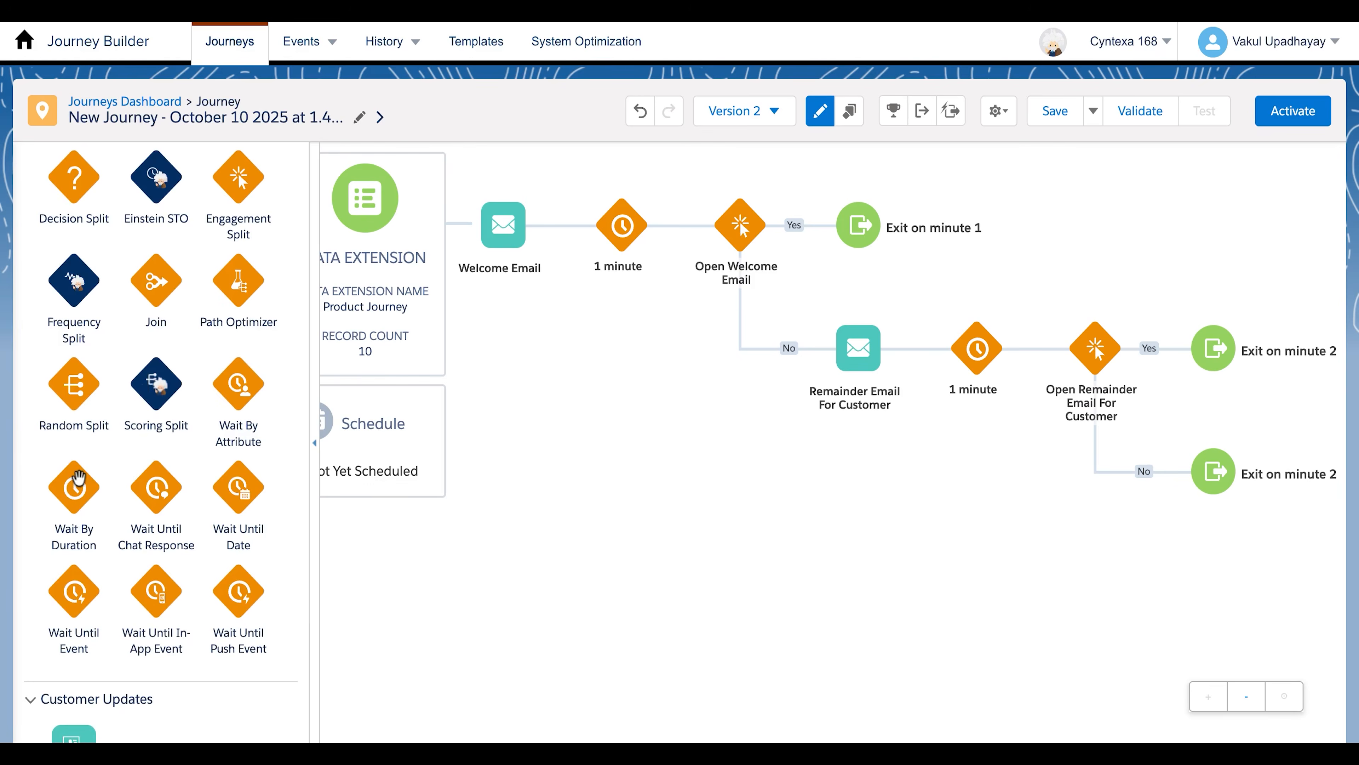
left_click_drag(78, 476, 805, 225)
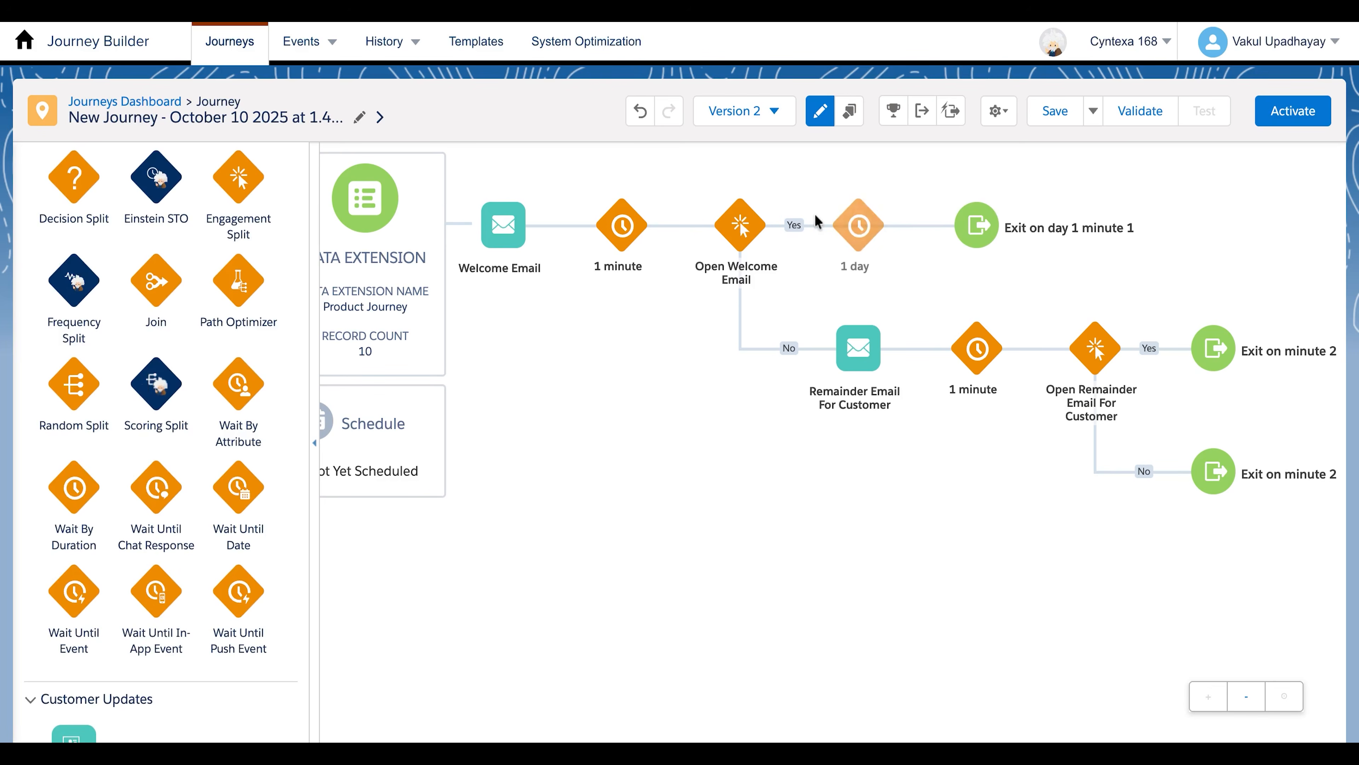
left_click(864, 230)
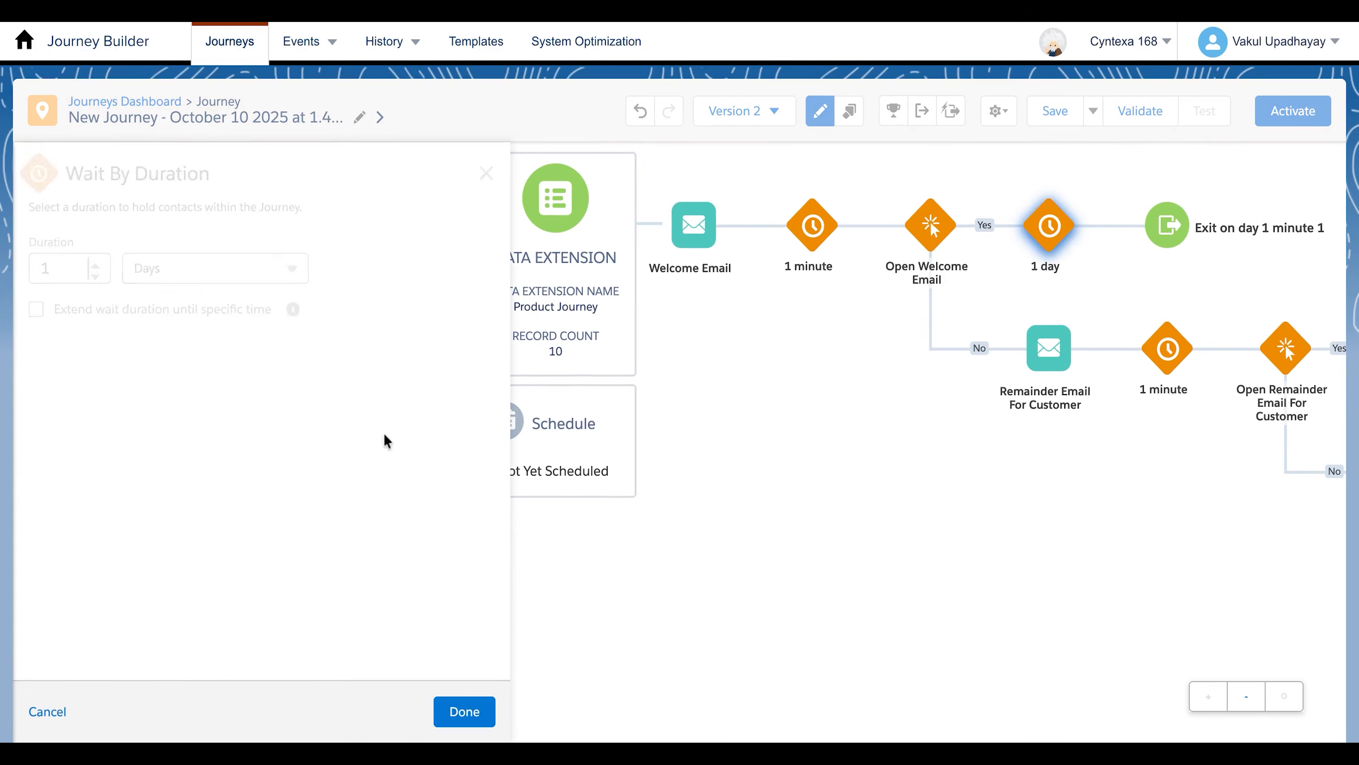
left_click(252, 266)
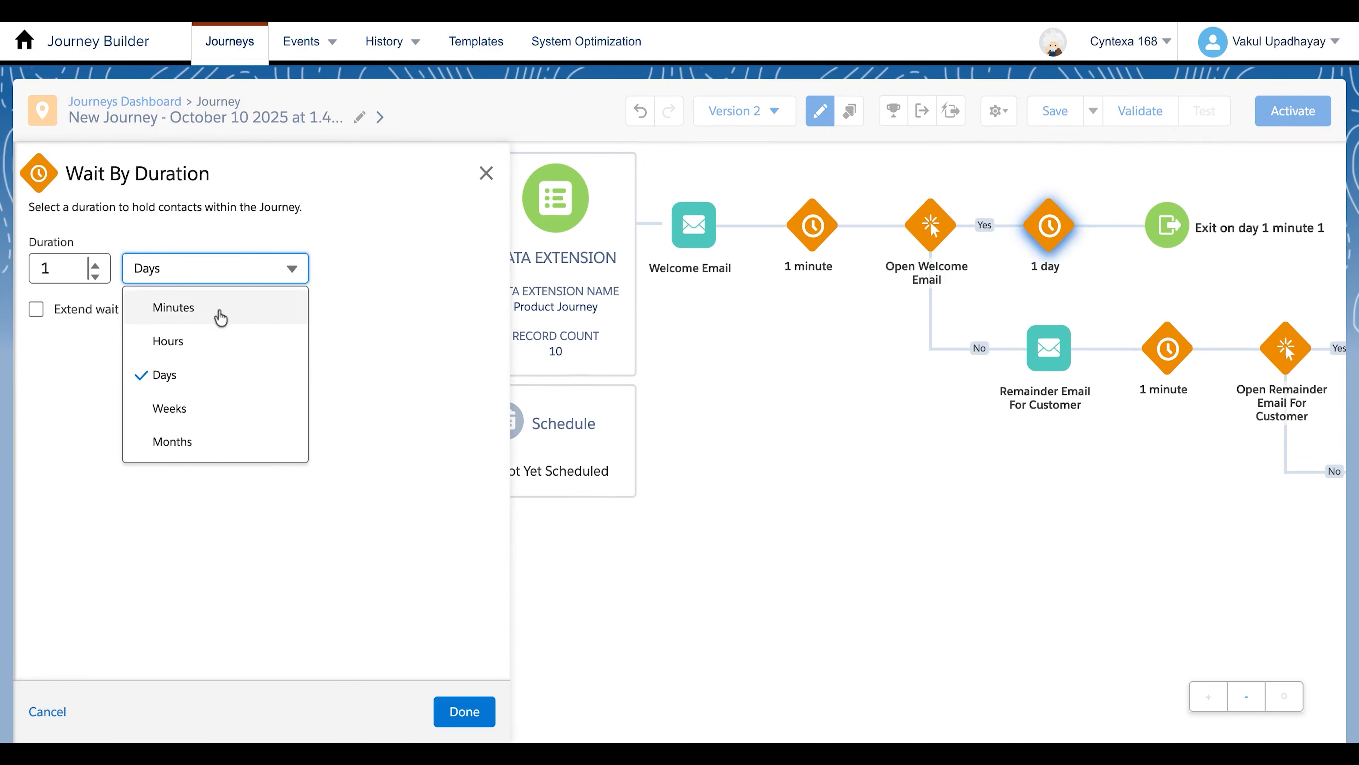
left_click(218, 311)
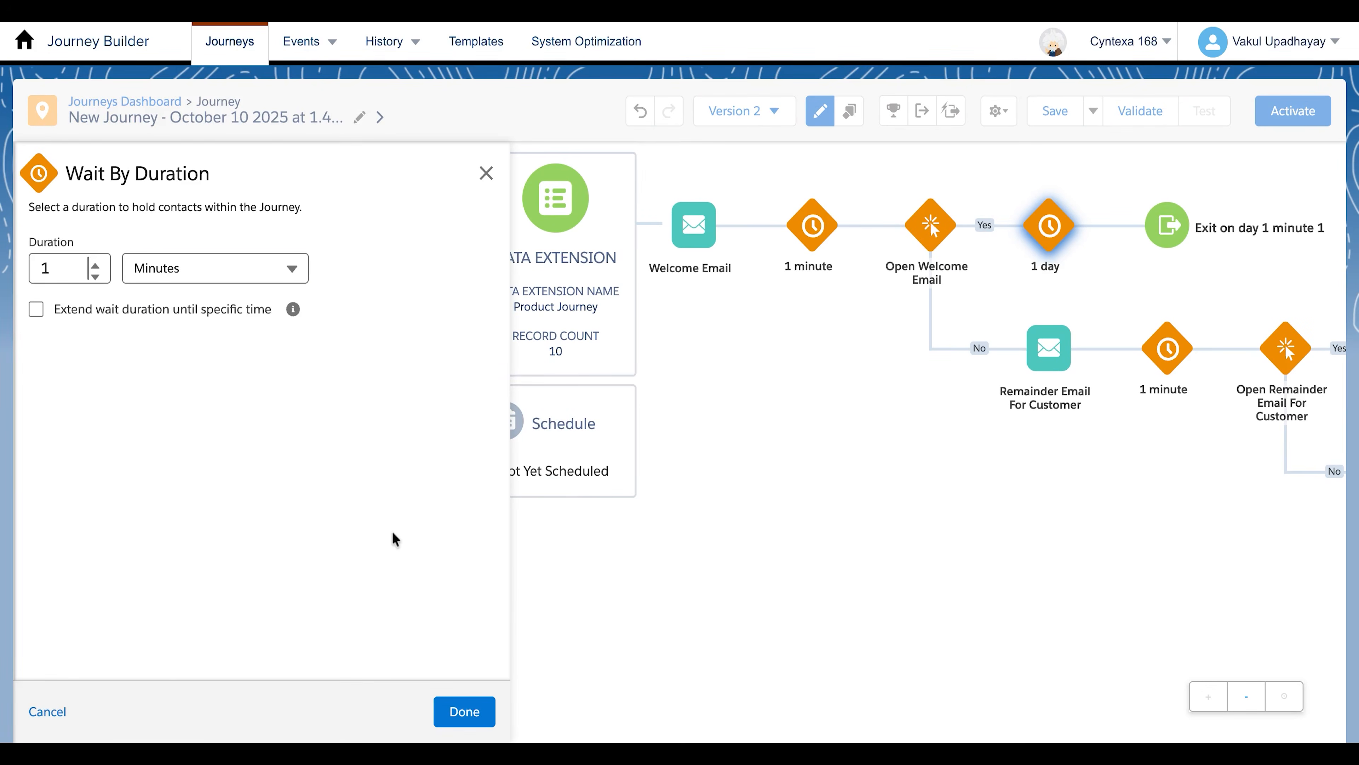
left_click(463, 712)
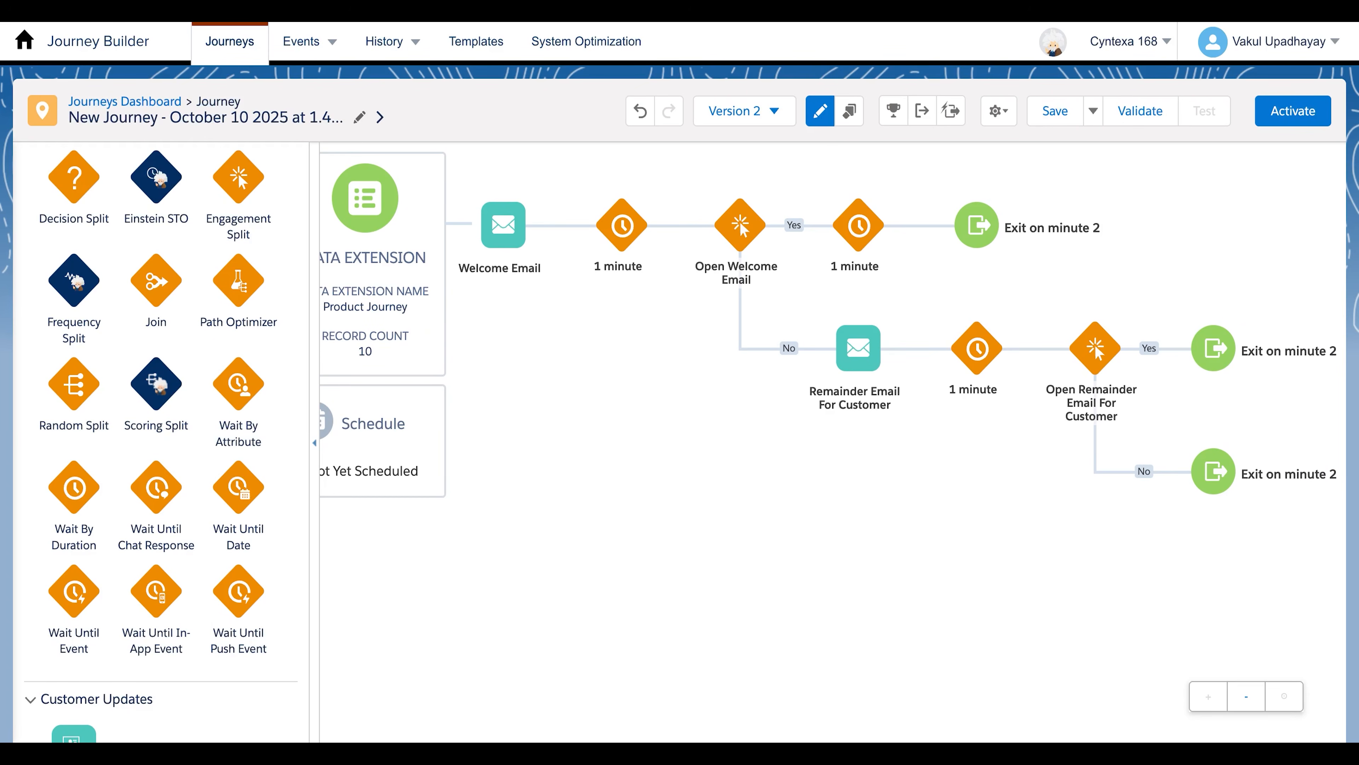
Add a Decision Split after the Yes-path wait, with Path 1 filtering on the journey entry attribute IsPurchased is True
left_click_drag(78, 180, 977, 225)
left_click(977, 224)
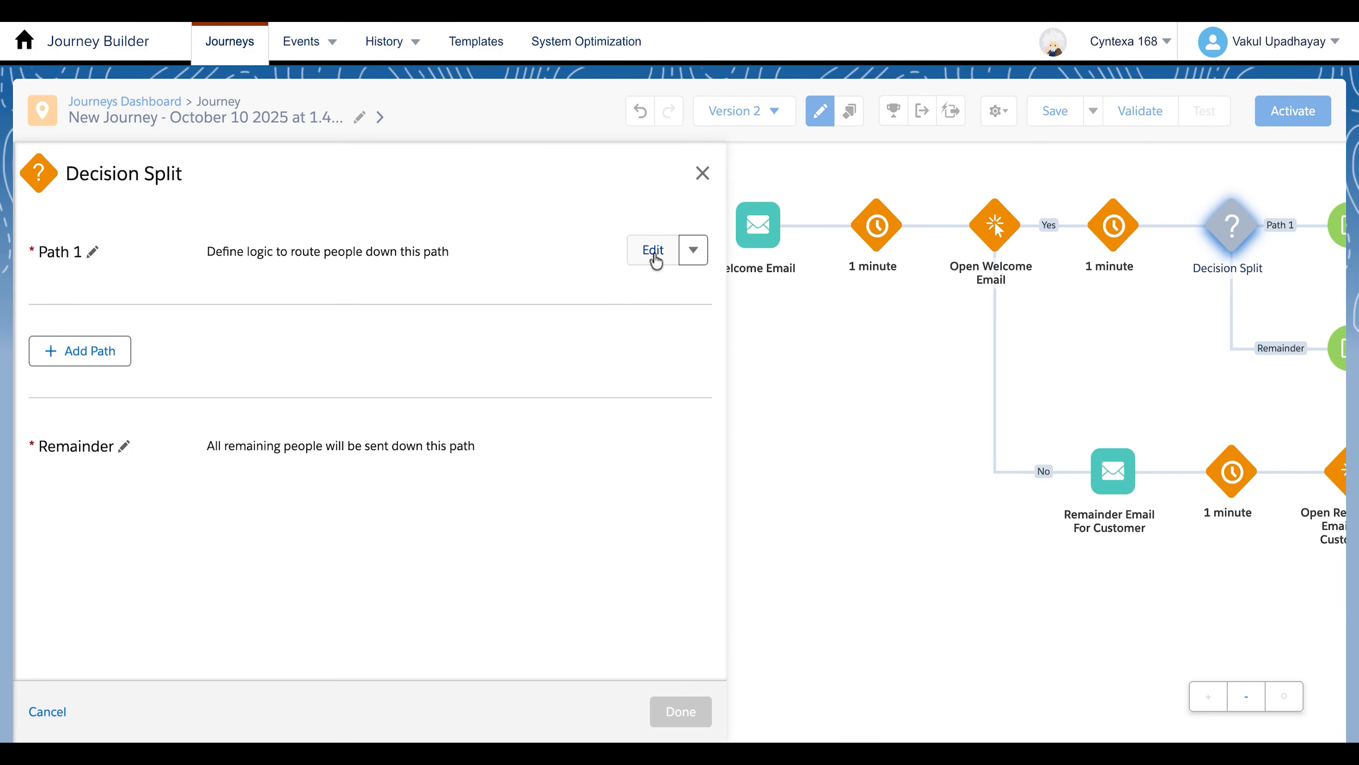
left_click(654, 251)
left_click(199, 325)
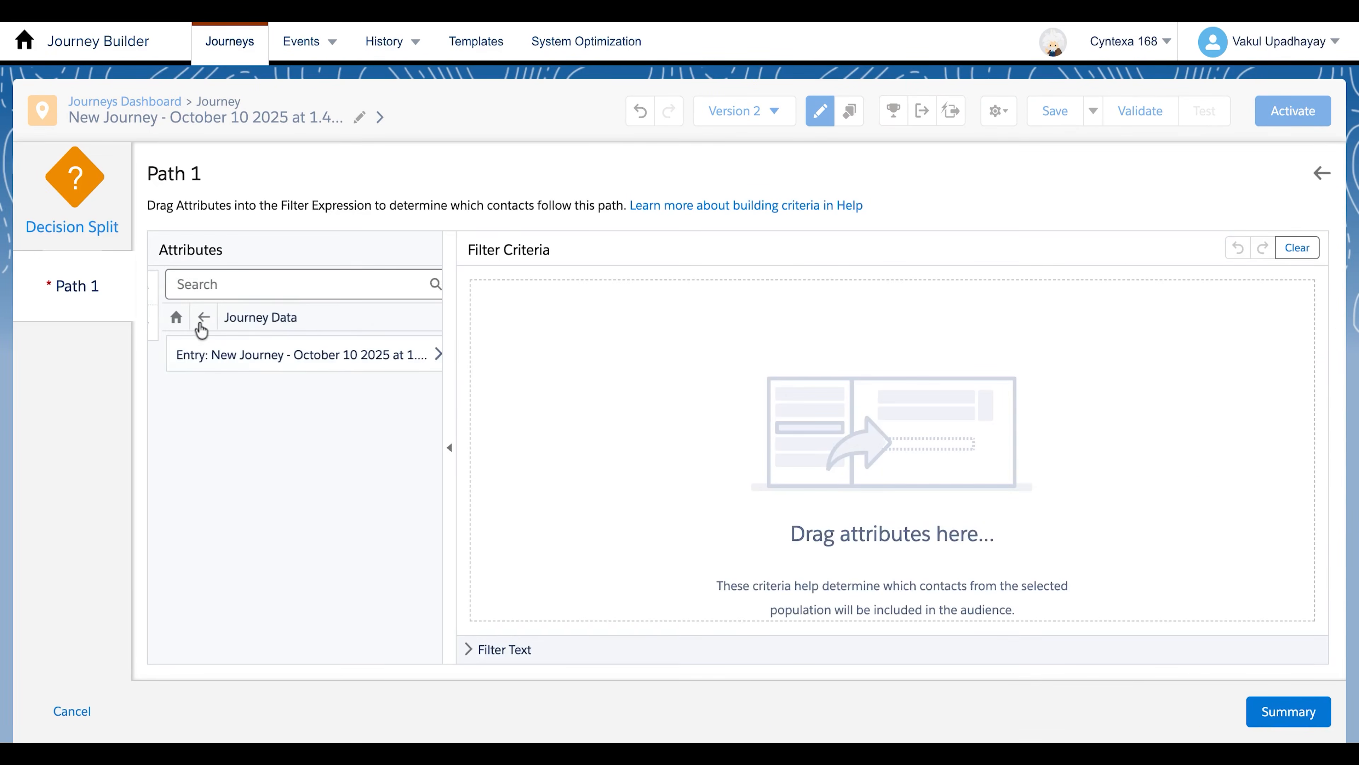
left_click(276, 356)
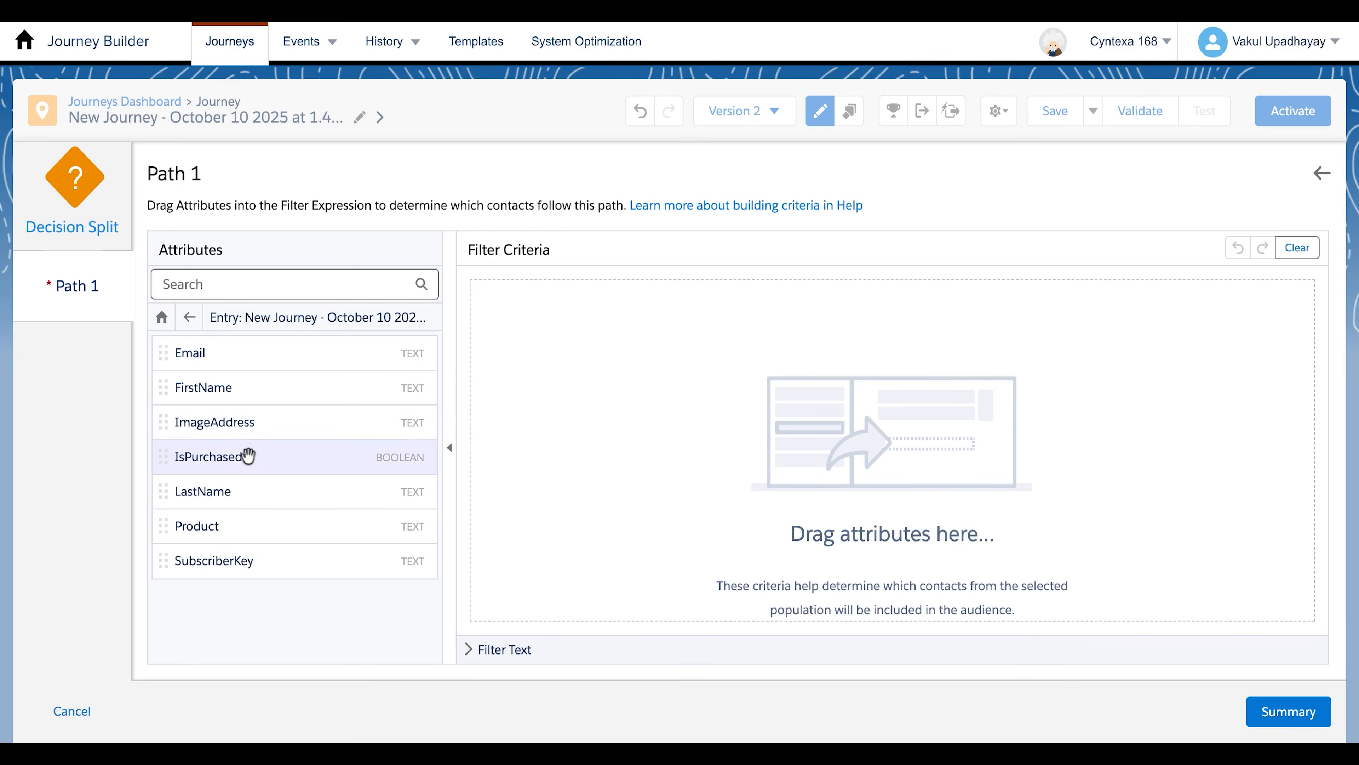
left_click_drag(243, 459, 750, 298)
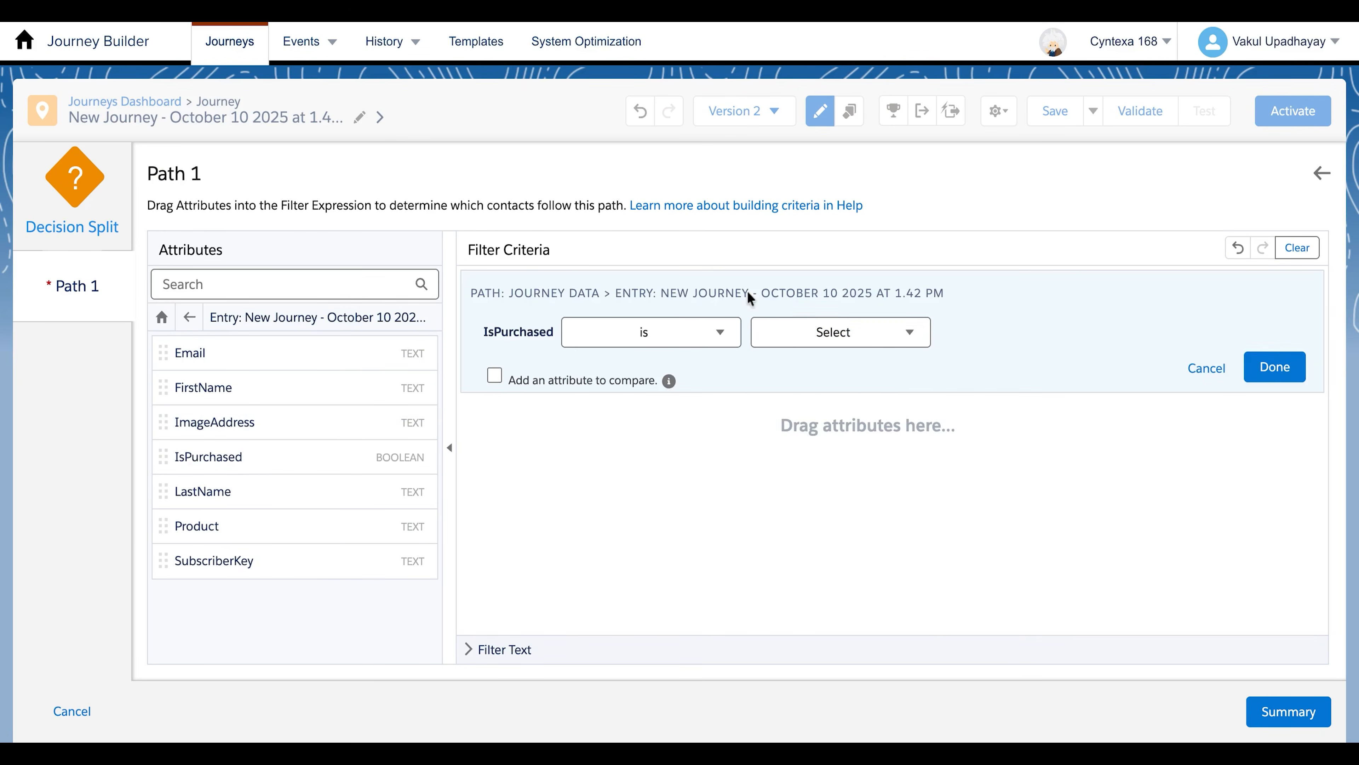
left_click(813, 334)
left_click(813, 368)
left_click(1258, 375)
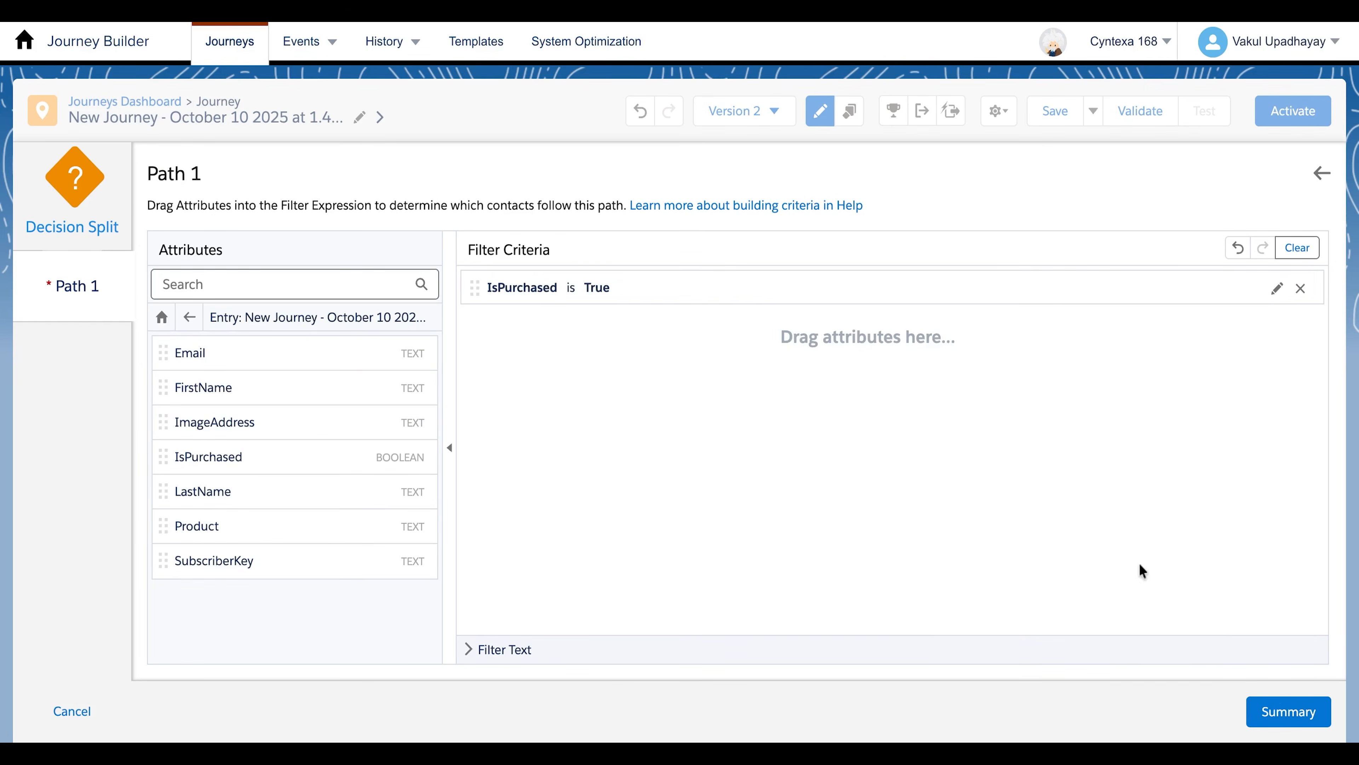
left_click(1287, 716)
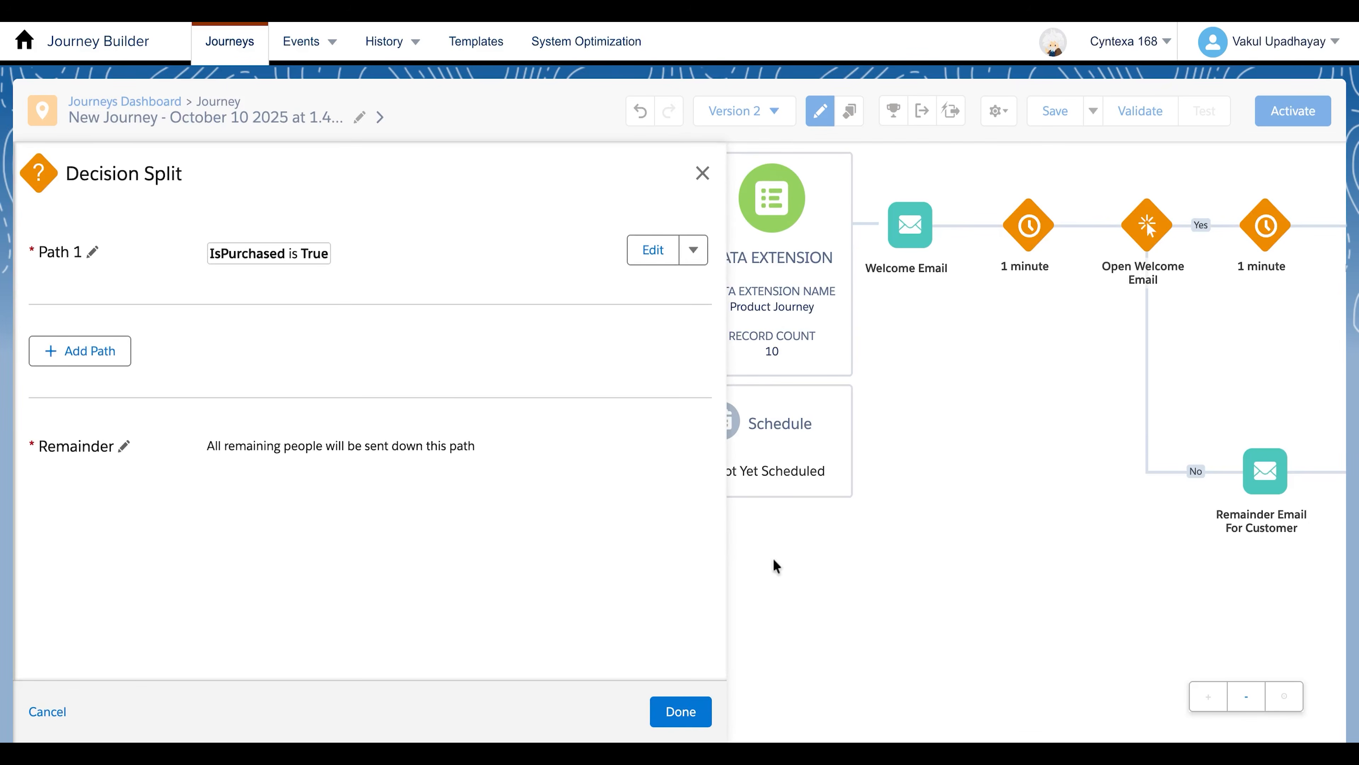
left_click(673, 714)
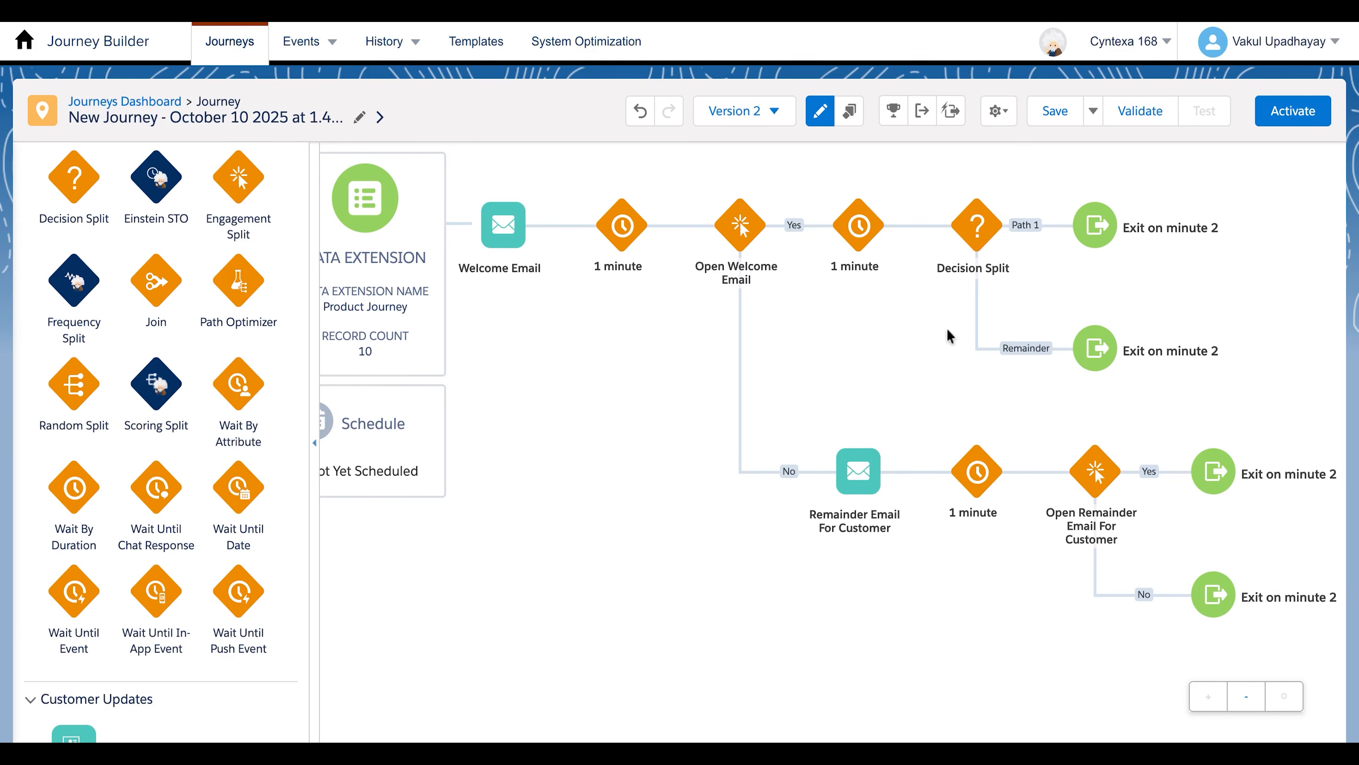
Add an Email activity on the Decision Split's Remainder path and assign it the Remainder Email for Product Purchase message
scroll(84, 320, "up", 10)
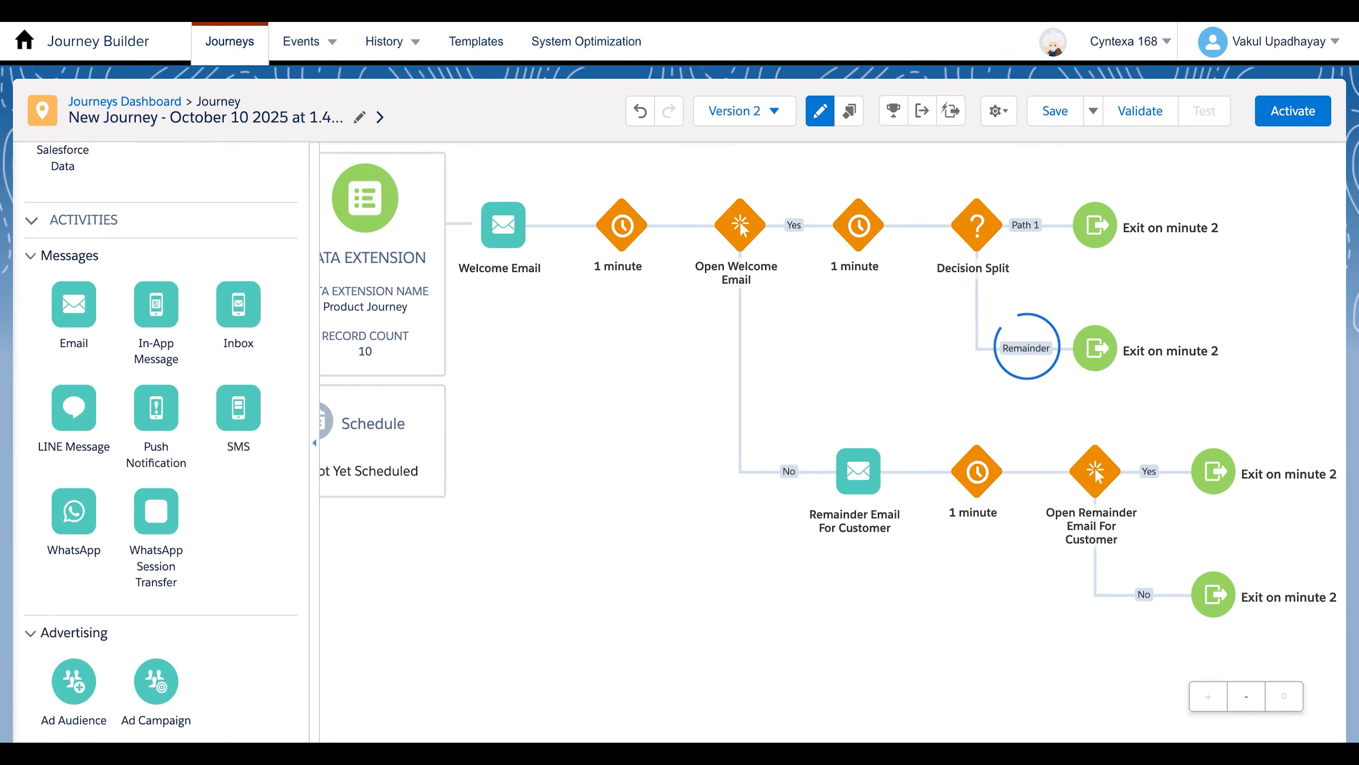
left_click_drag(74, 304, 1095, 359)
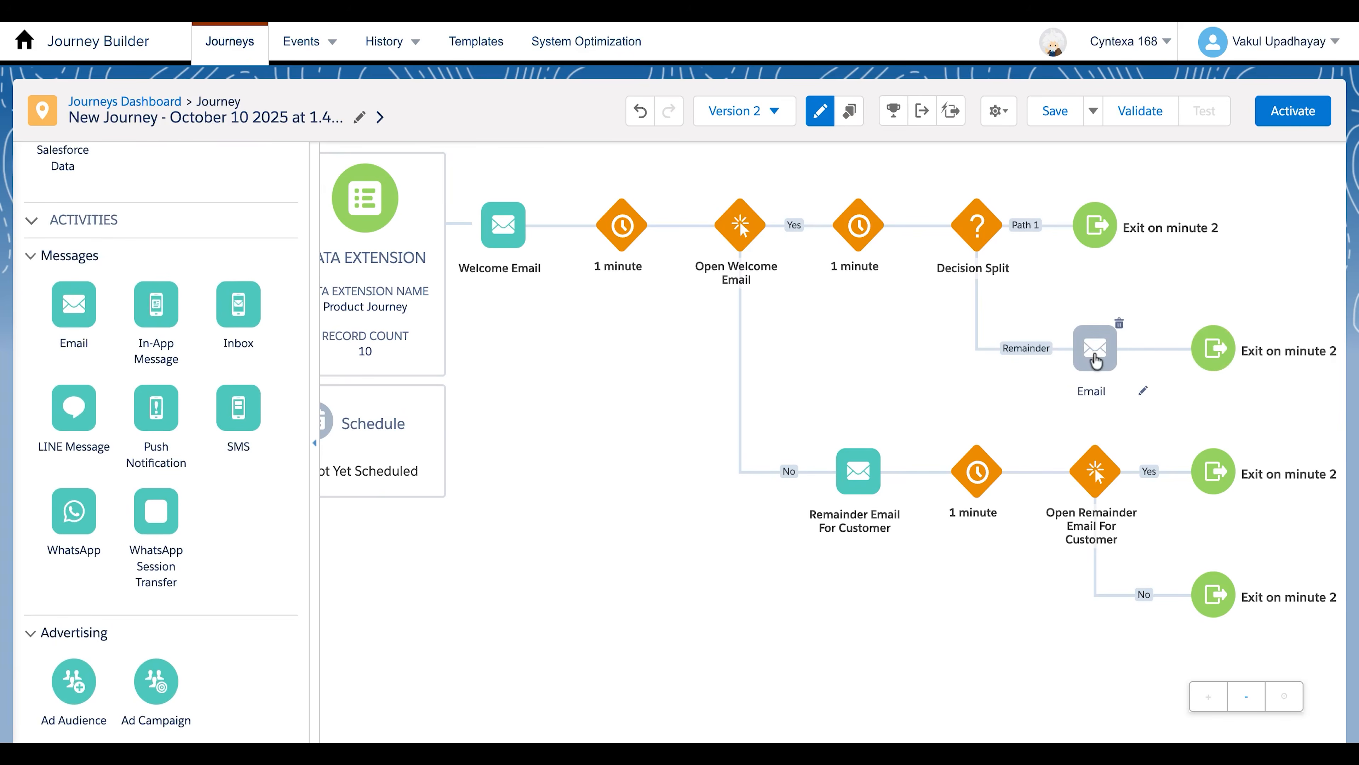
left_click(1094, 353)
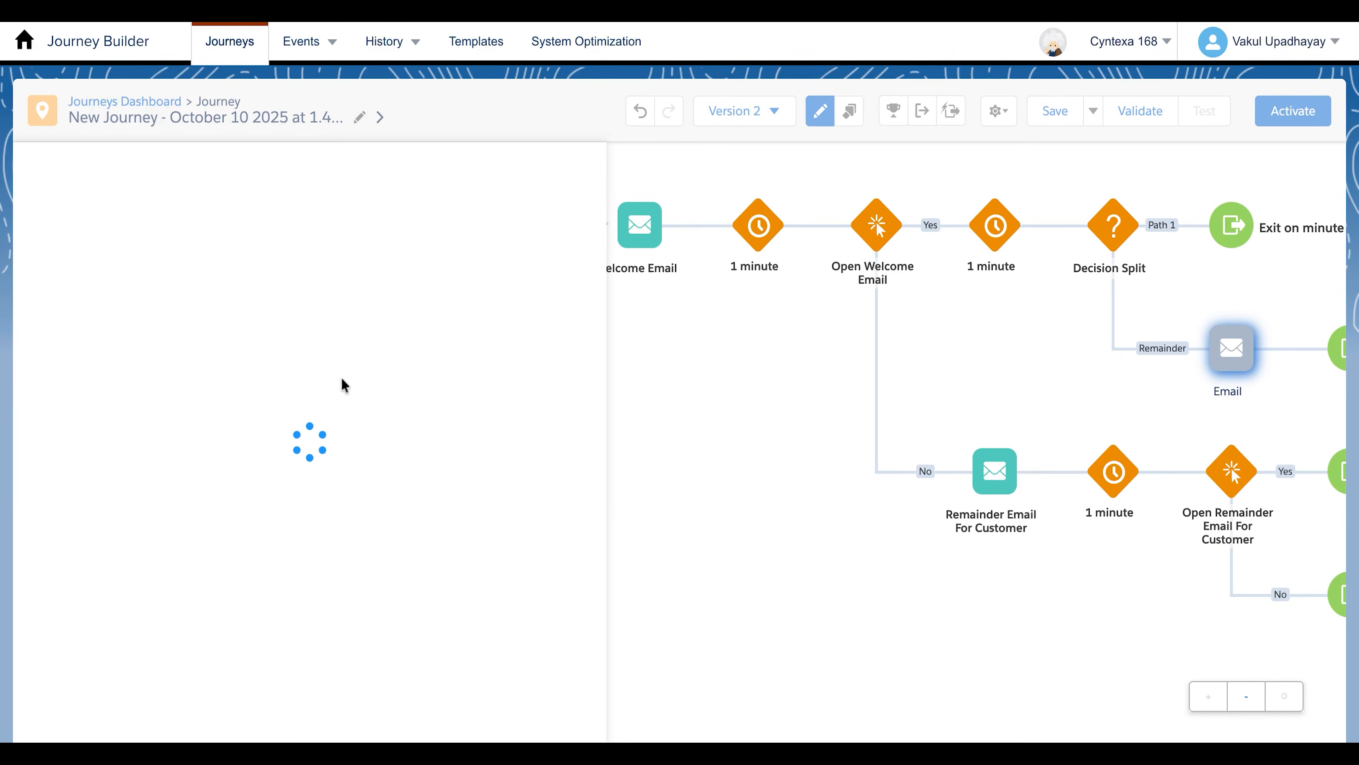
left_click(305, 541)
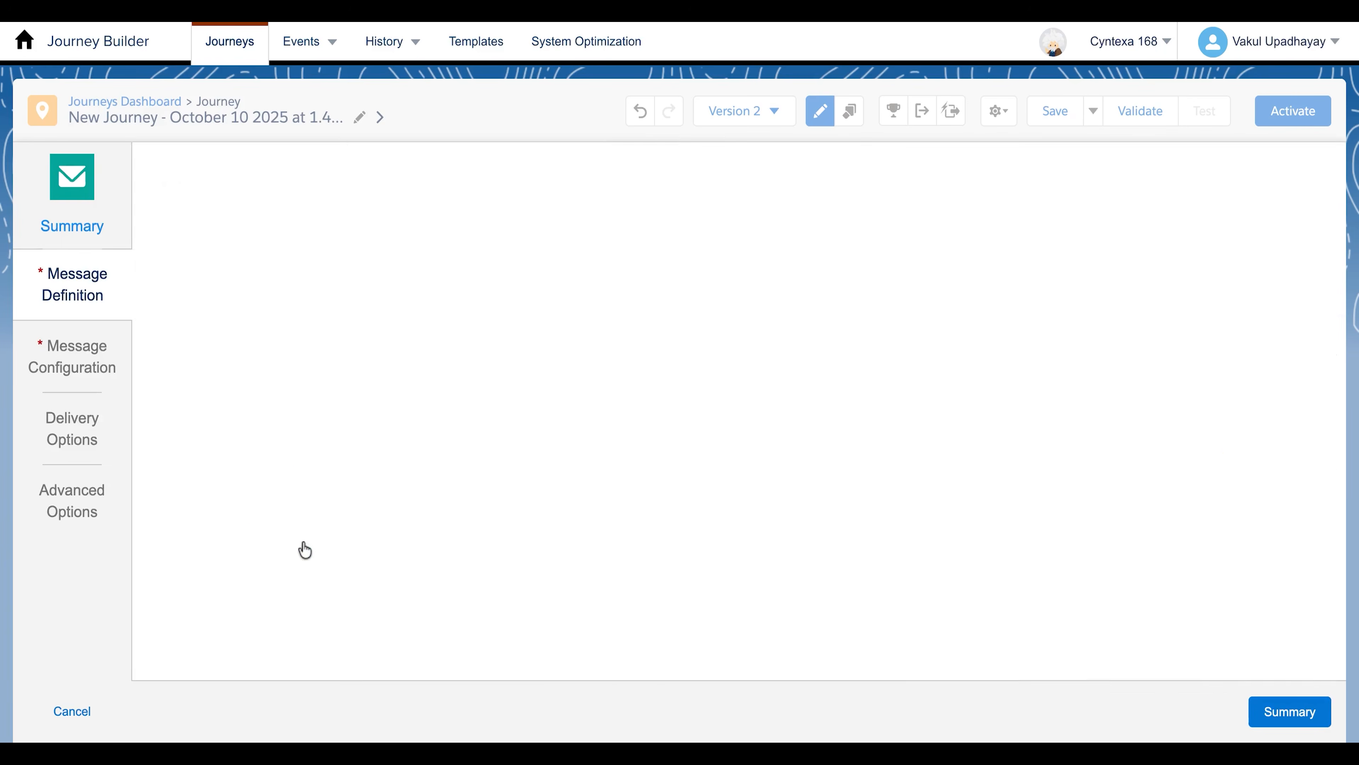
scroll(298, 481, "down", 4)
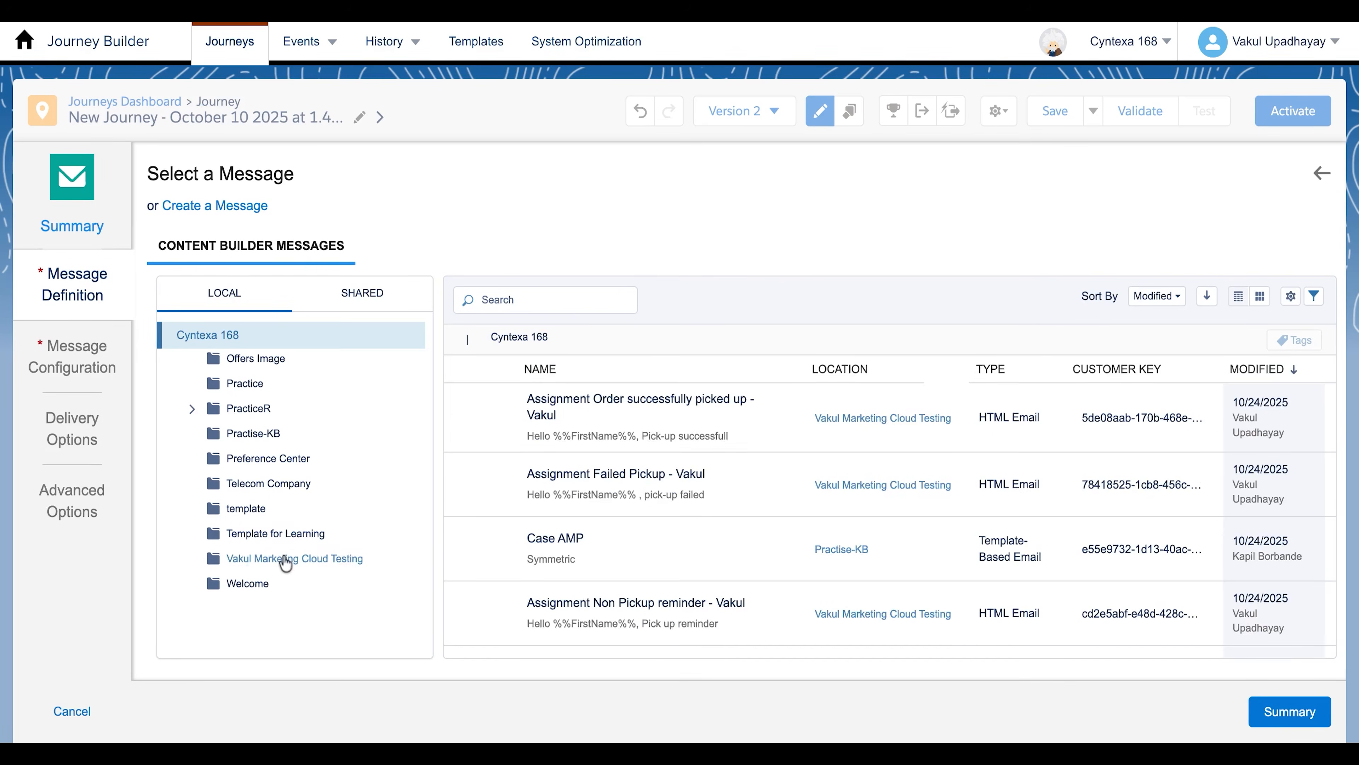
left_click(284, 557)
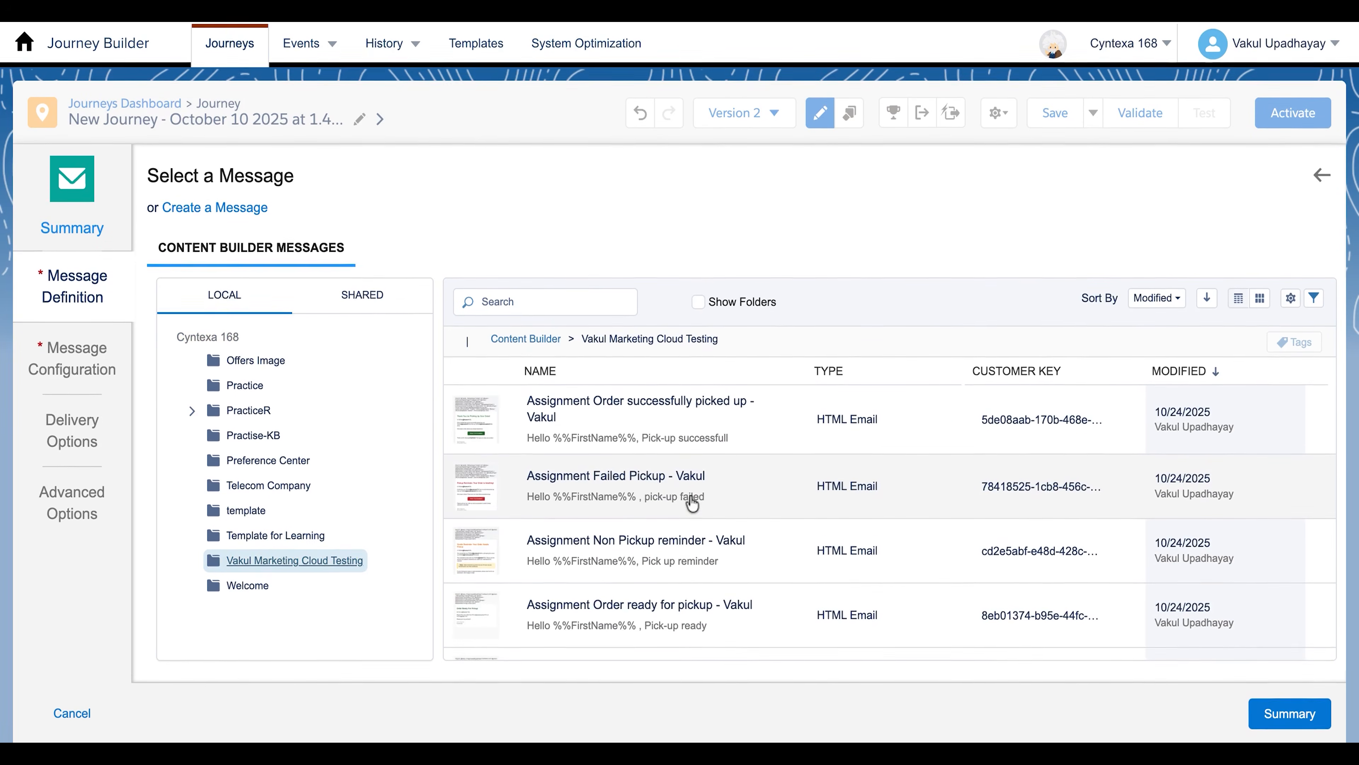
scroll(692, 503, "down", 8)
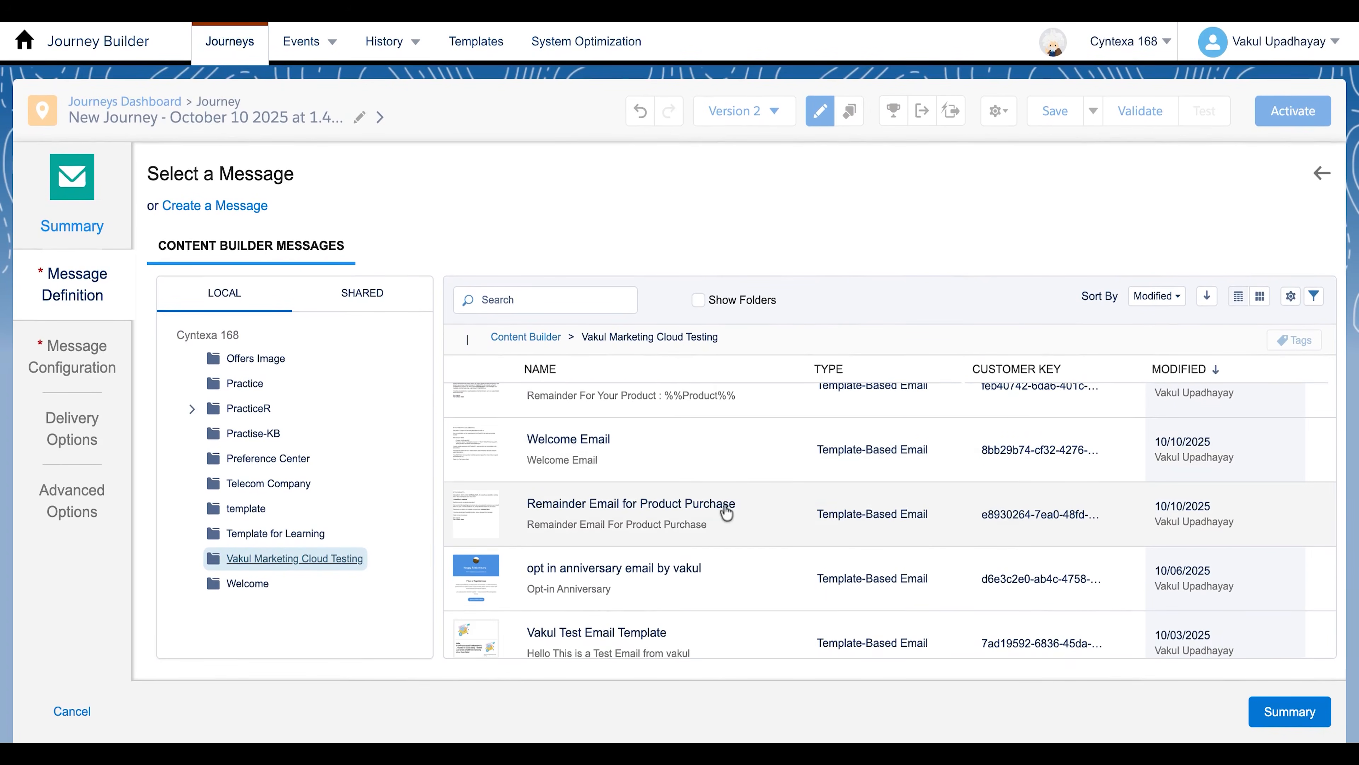
left_click(727, 513)
left_click(1290, 711)
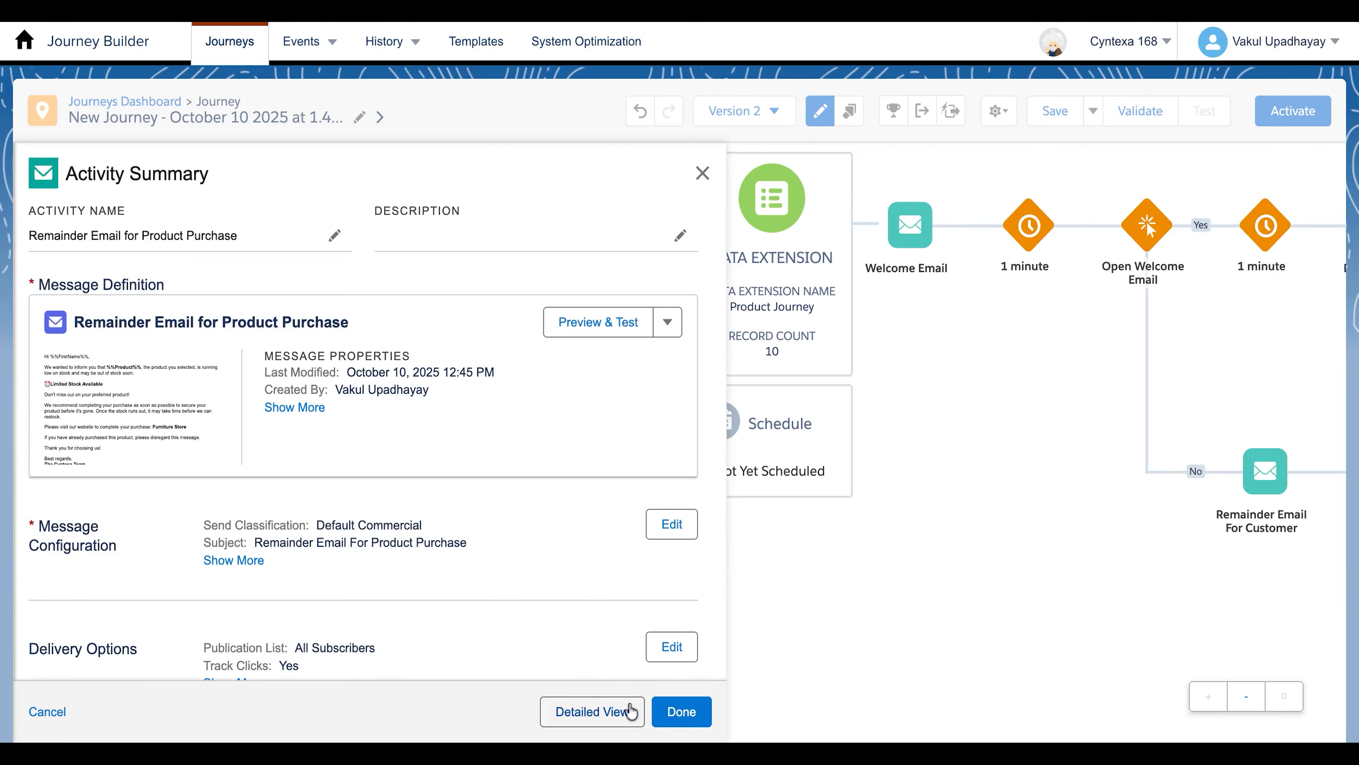
left_click(676, 713)
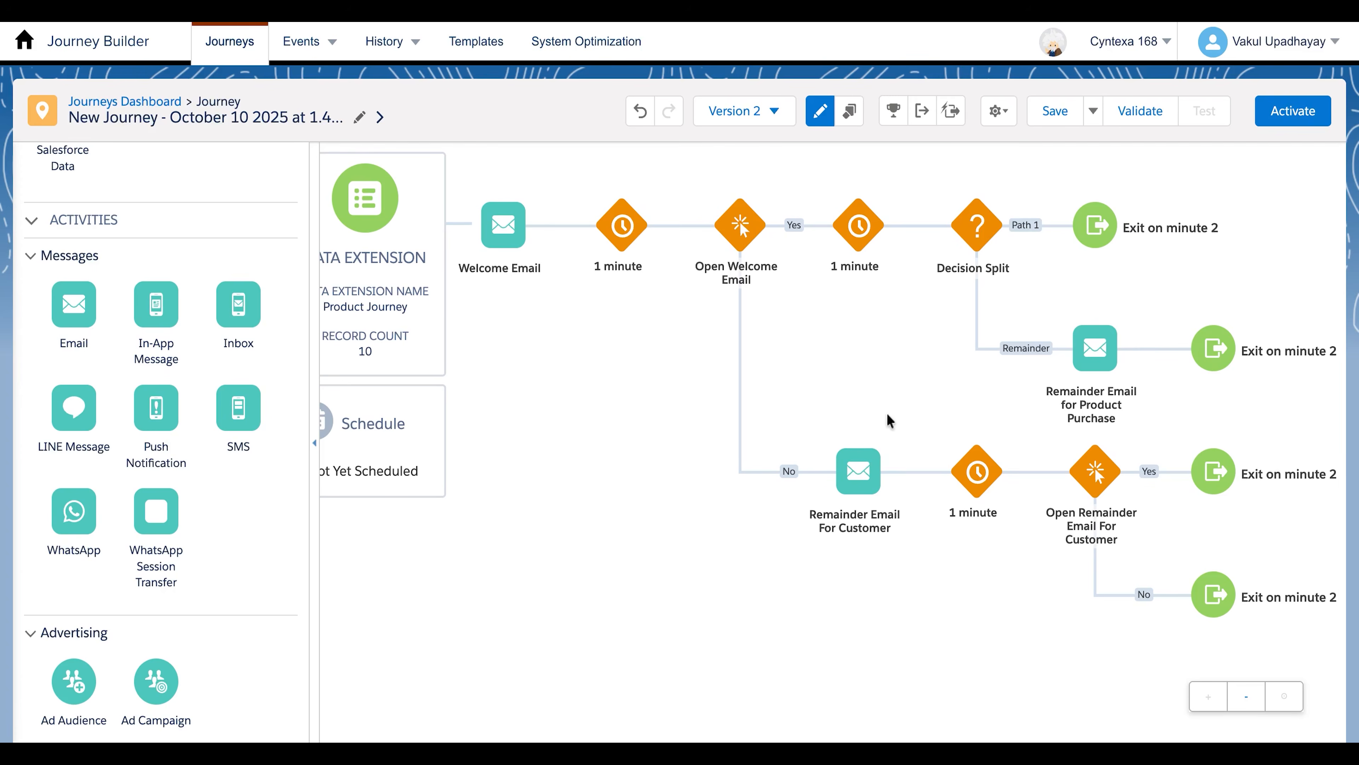
scroll(925, 400, "right", 1)
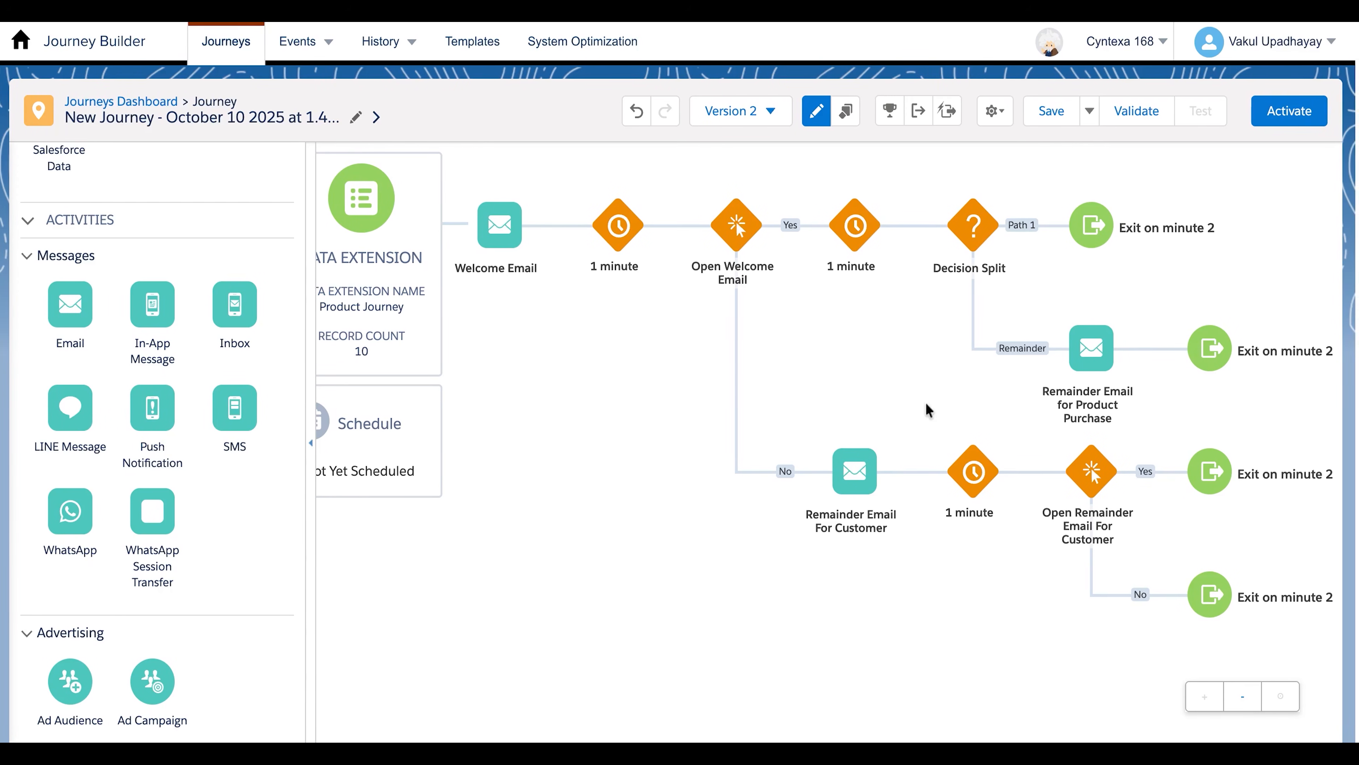
scroll(925, 400, "left", 1)
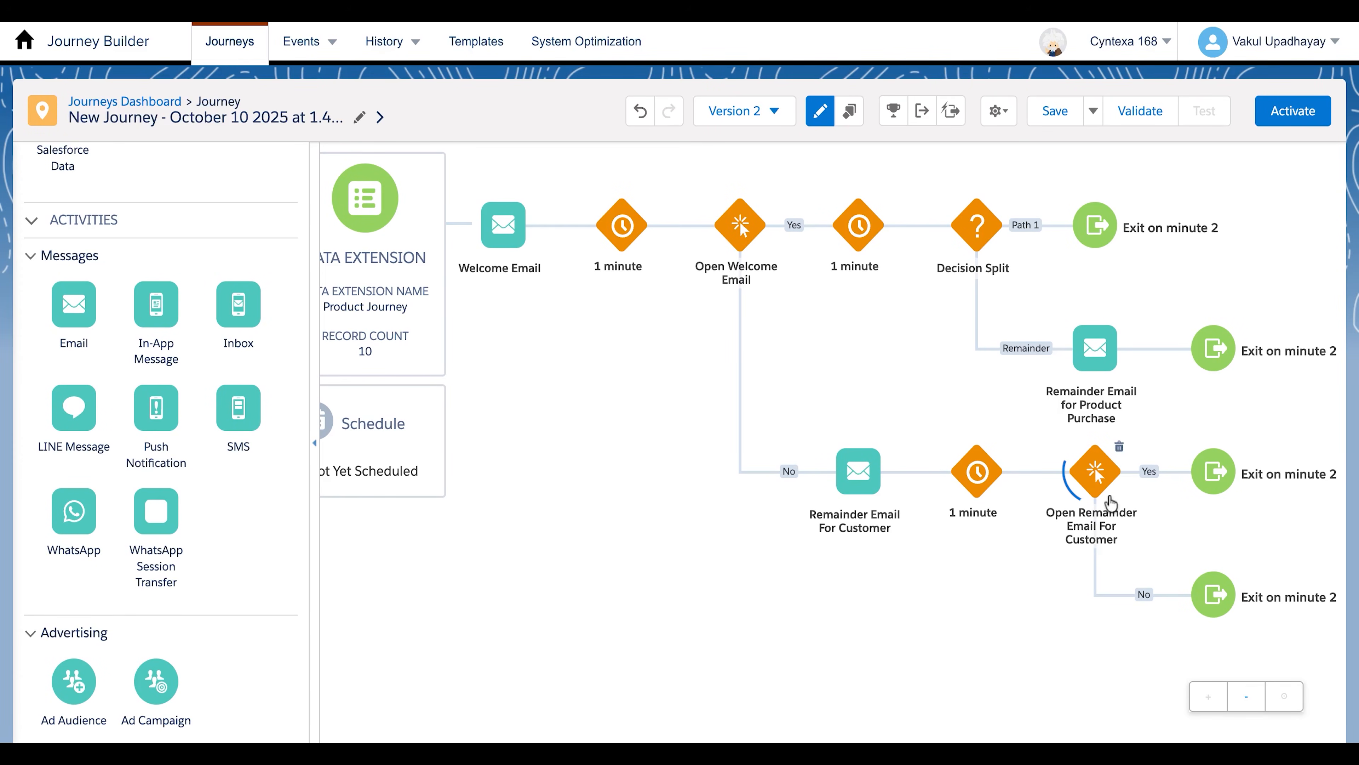
Add a Join on the Yes path of the Open Remainder Email For Customer split and connect it just before the Decision Split
left_click(1073, 482)
scroll(282, 507, "down", 9)
scroll(171, 562, "down", 3)
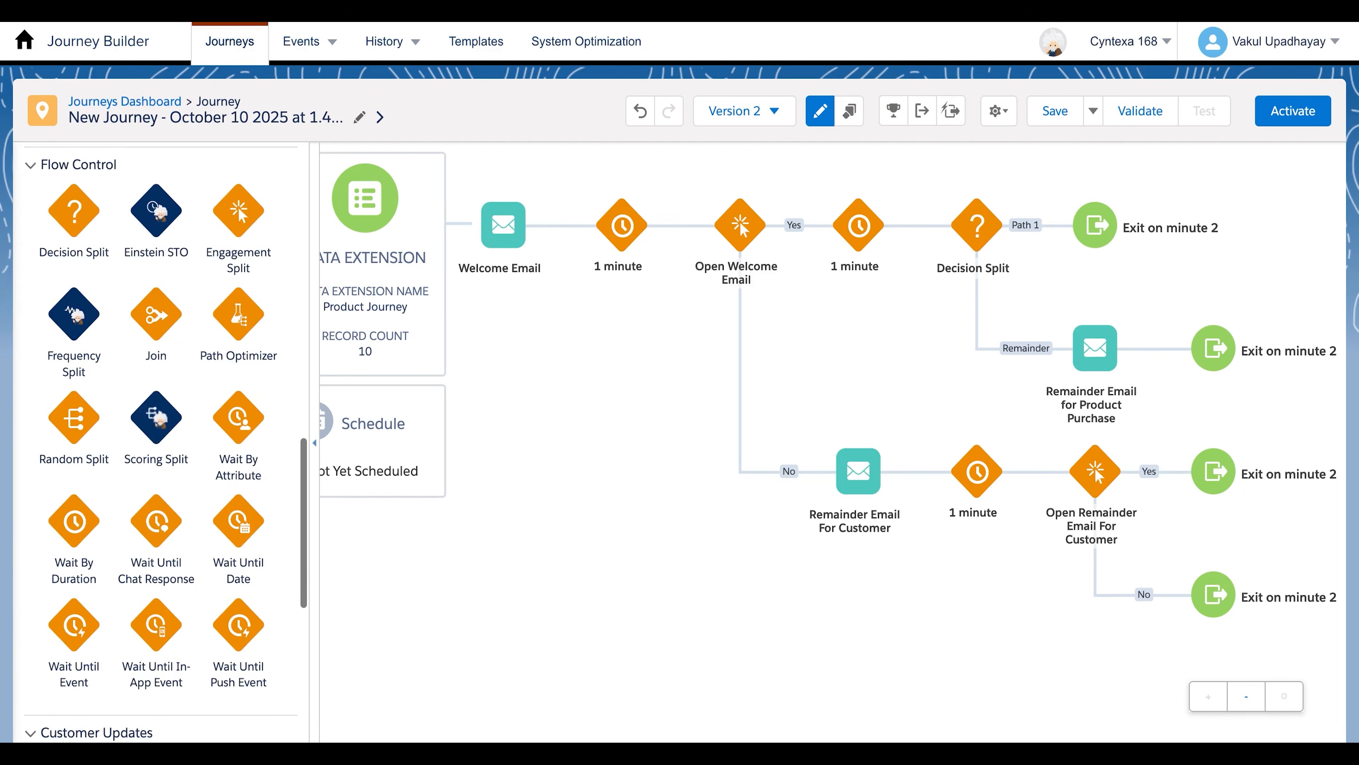
left_click_drag(154, 317, 1162, 471)
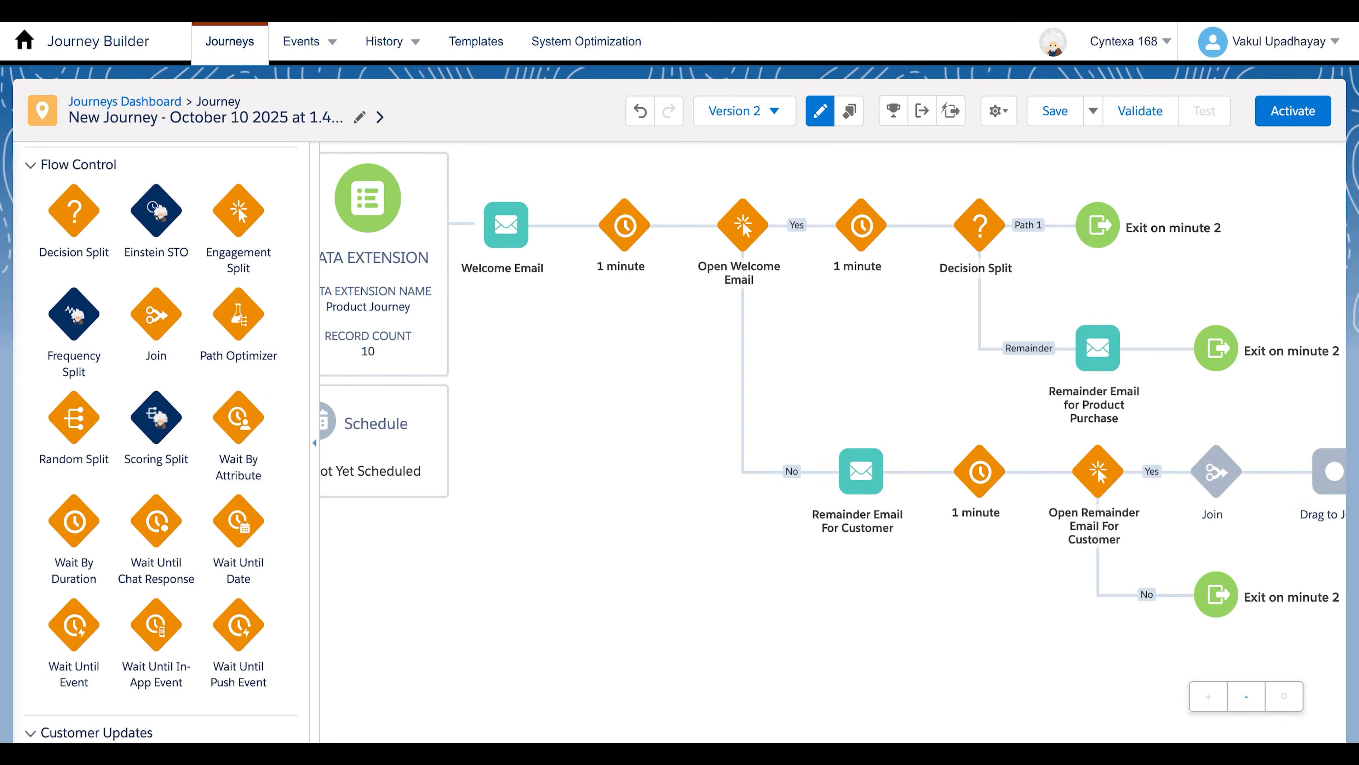
left_click_drag(1334, 471, 926, 224)
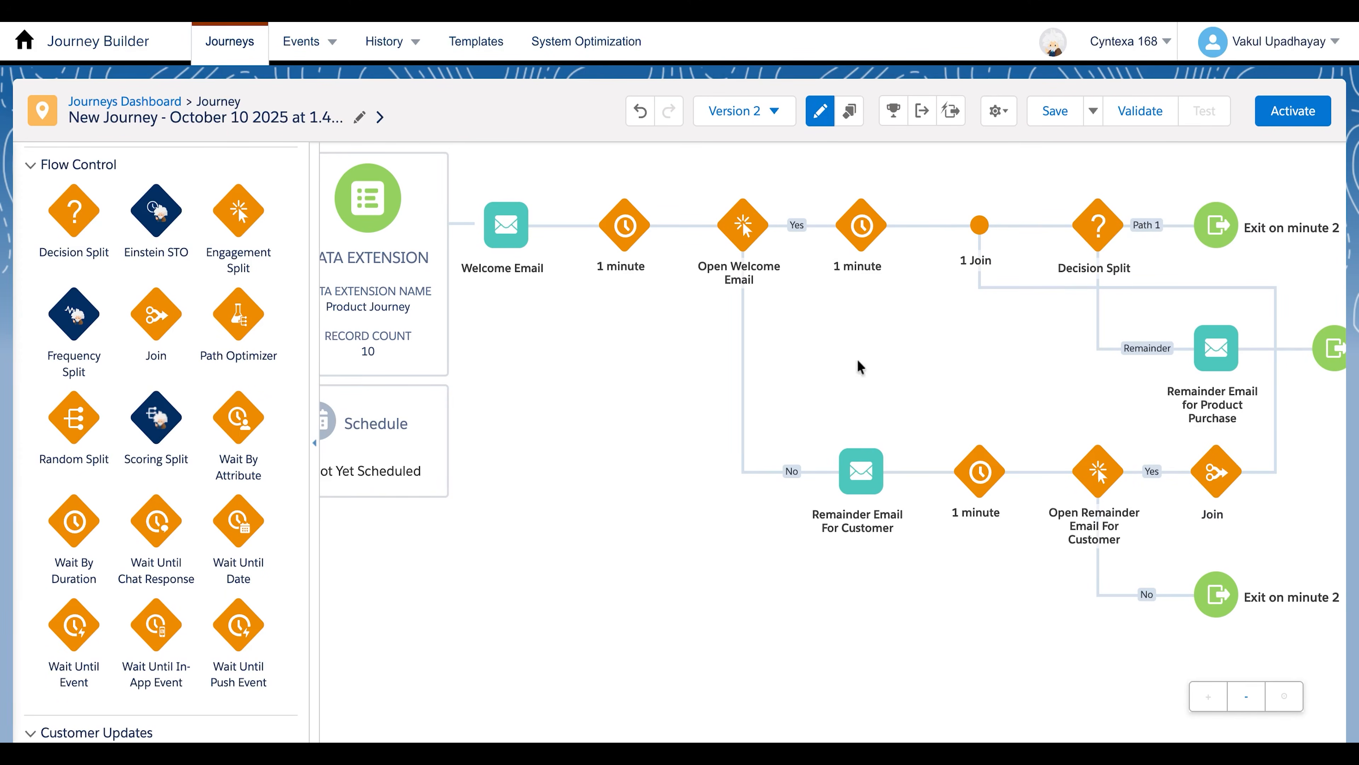
Validate the journey, review the validation recommendations, and activate the journey
left_click(316, 448)
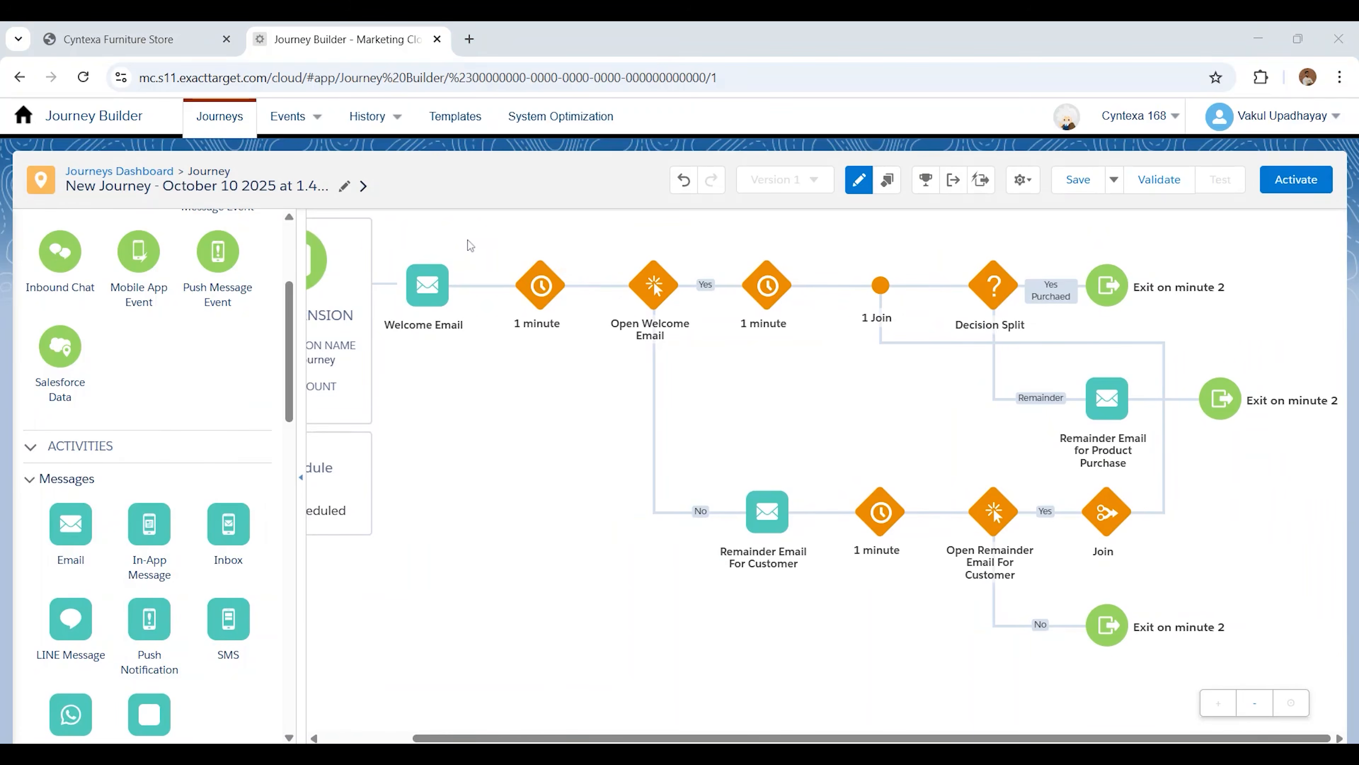
left_click(1137, 119)
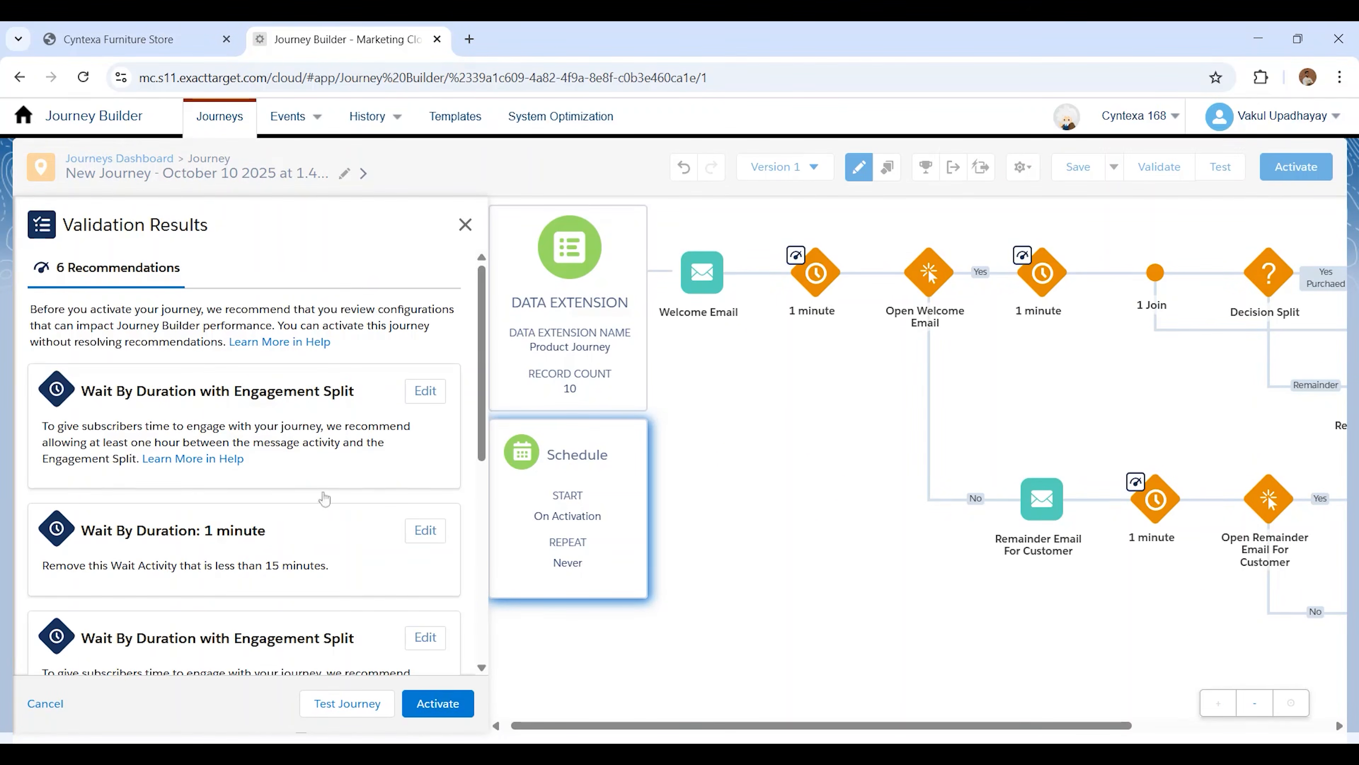
scroll(206, 536, "down", 5)
scroll(369, 647, "up", 5)
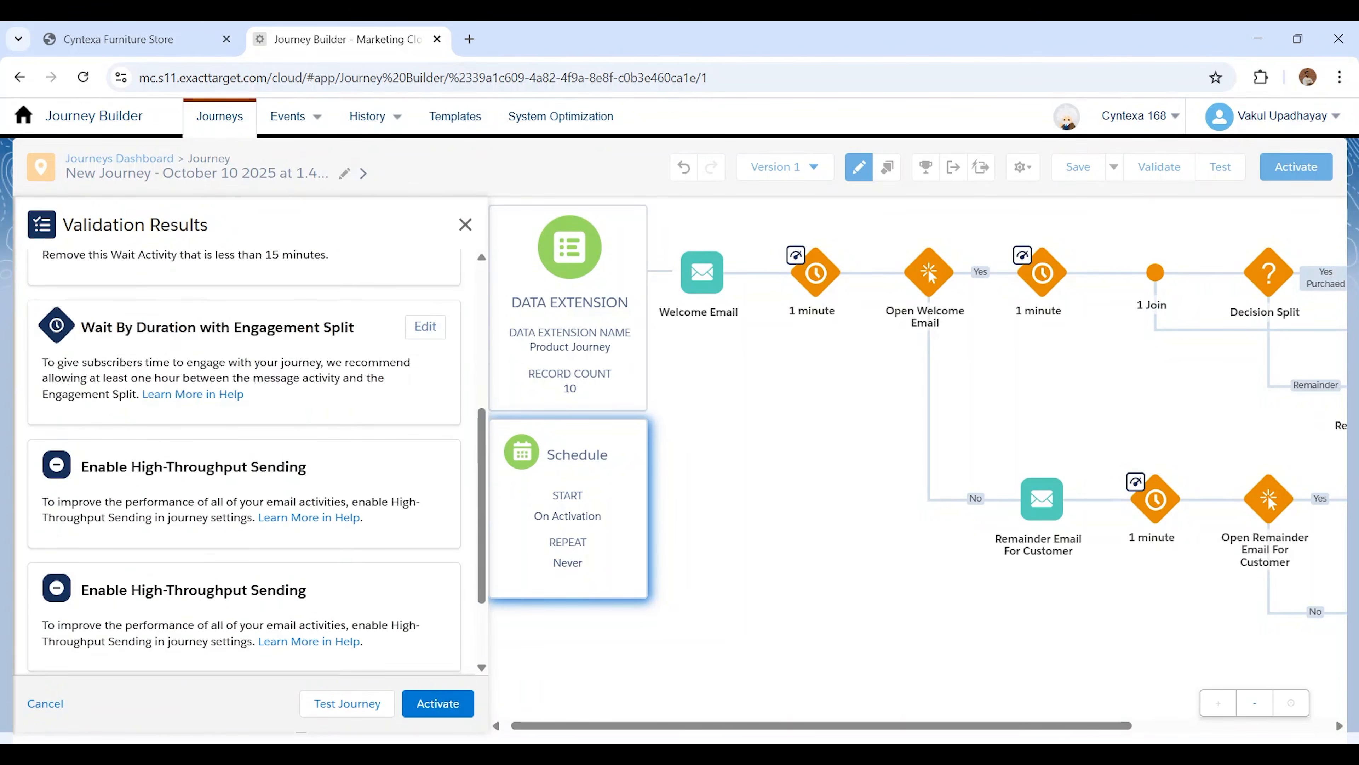
left_click(428, 704)
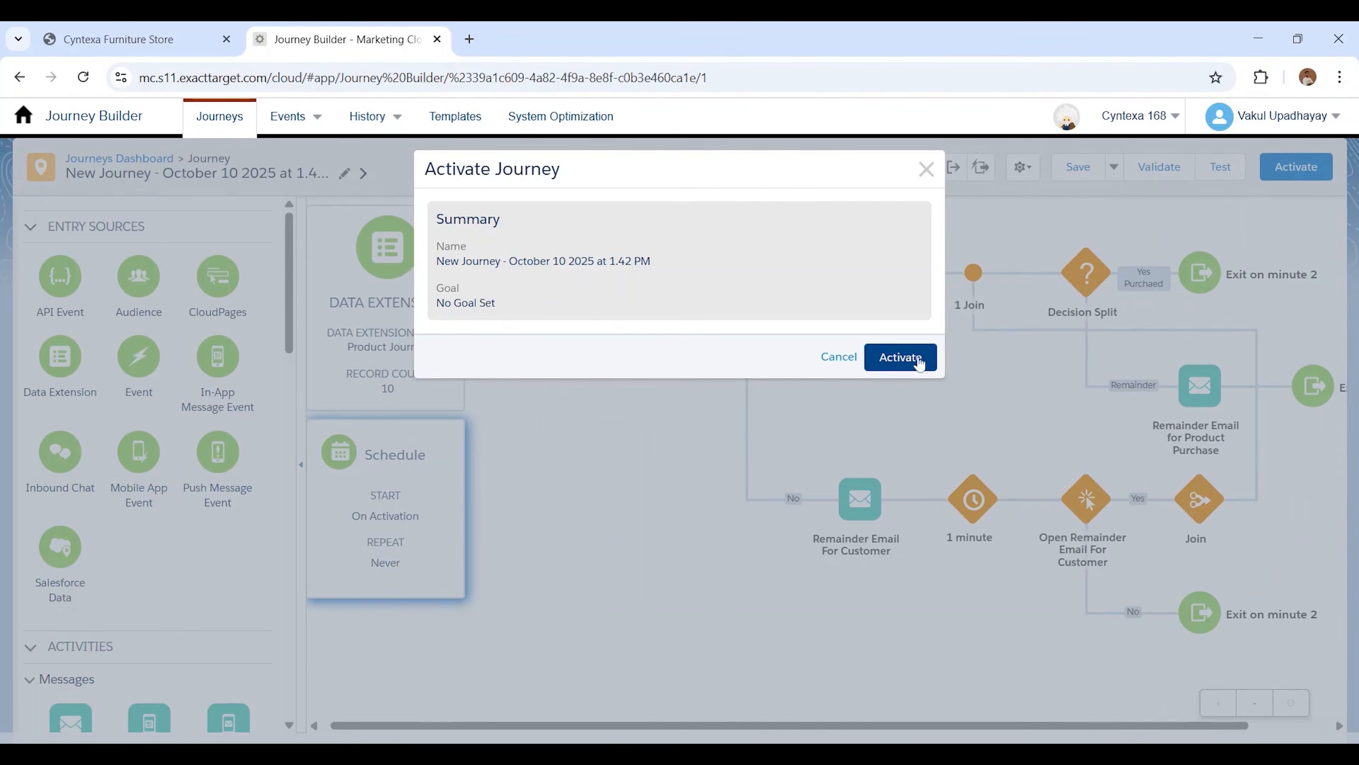
left_click(905, 360)
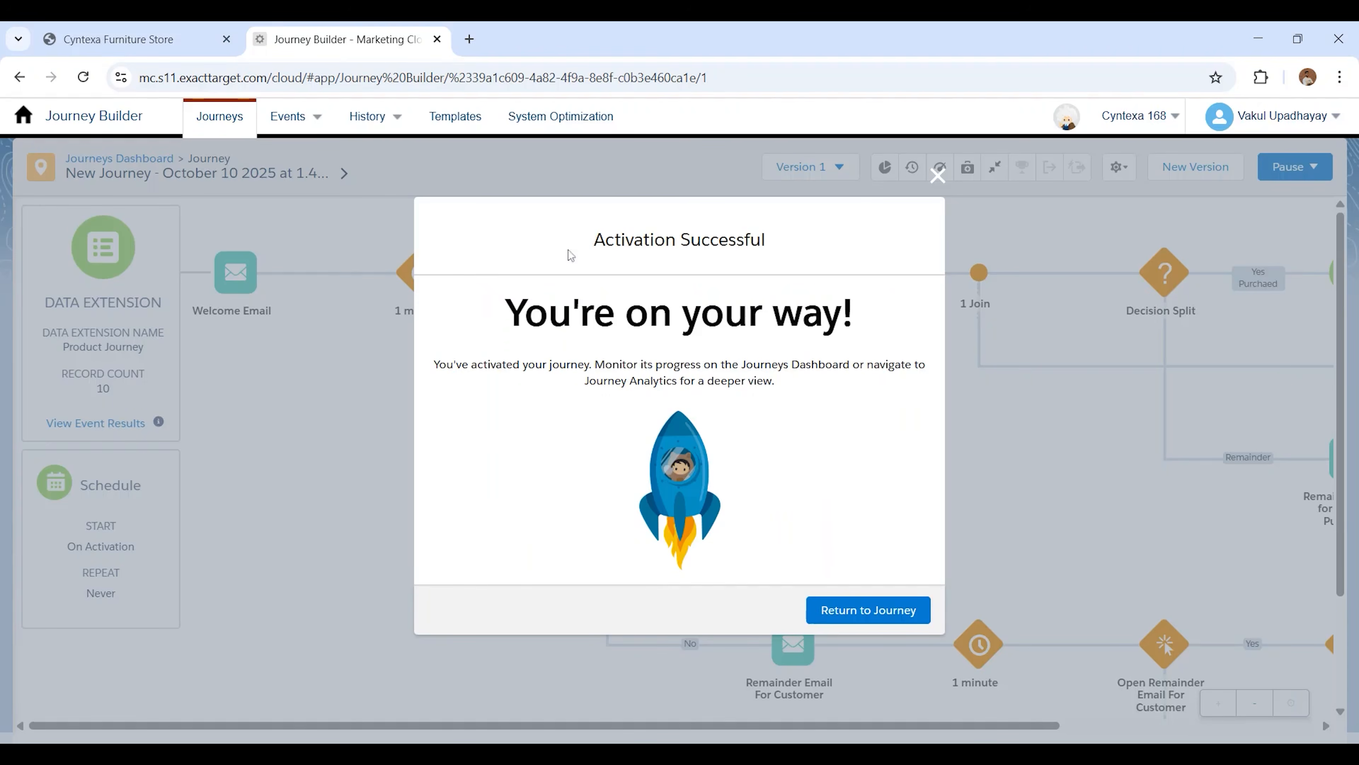
Switch to the Gmail inbox in a new browser tab and read the delivered Welcome Email
left_click(469, 39)
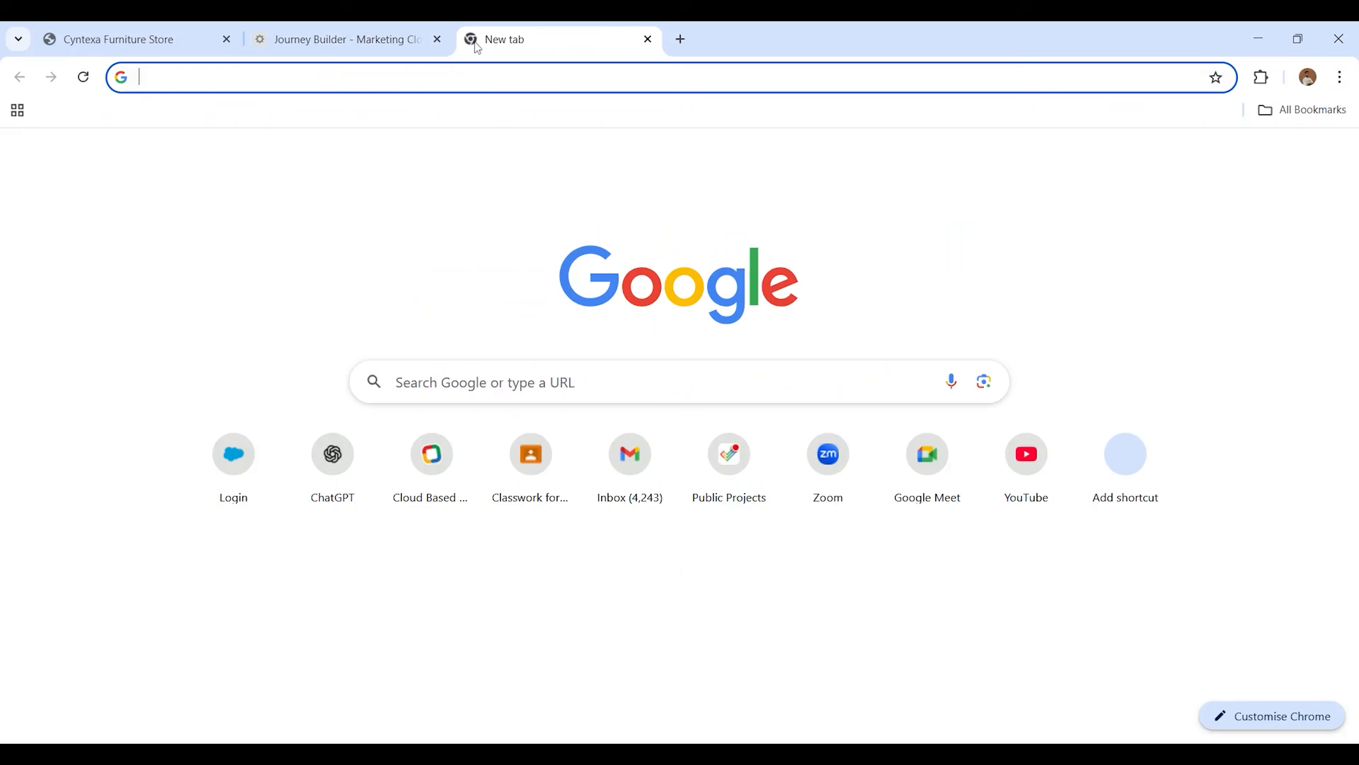
left_click(634, 441)
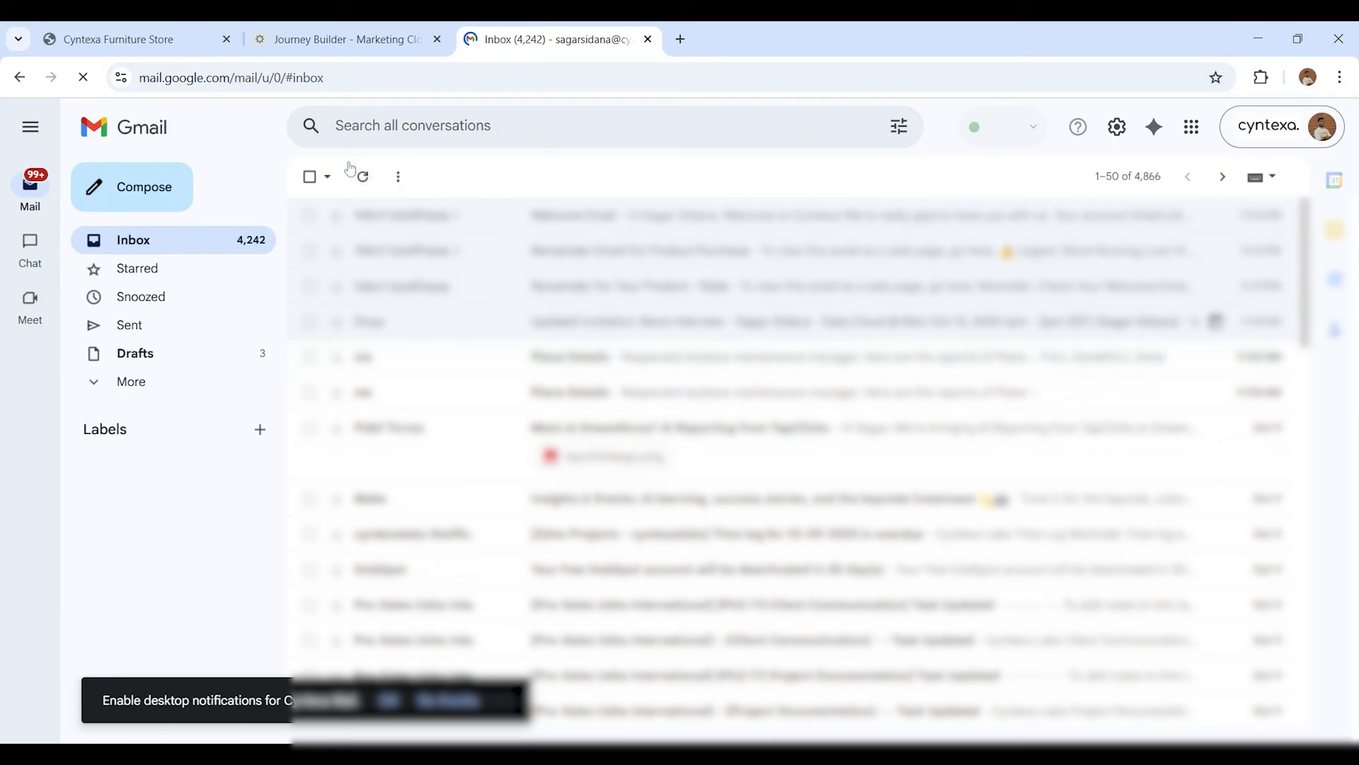
left_click(530, 216)
scroll(595, 465, "down", 1)
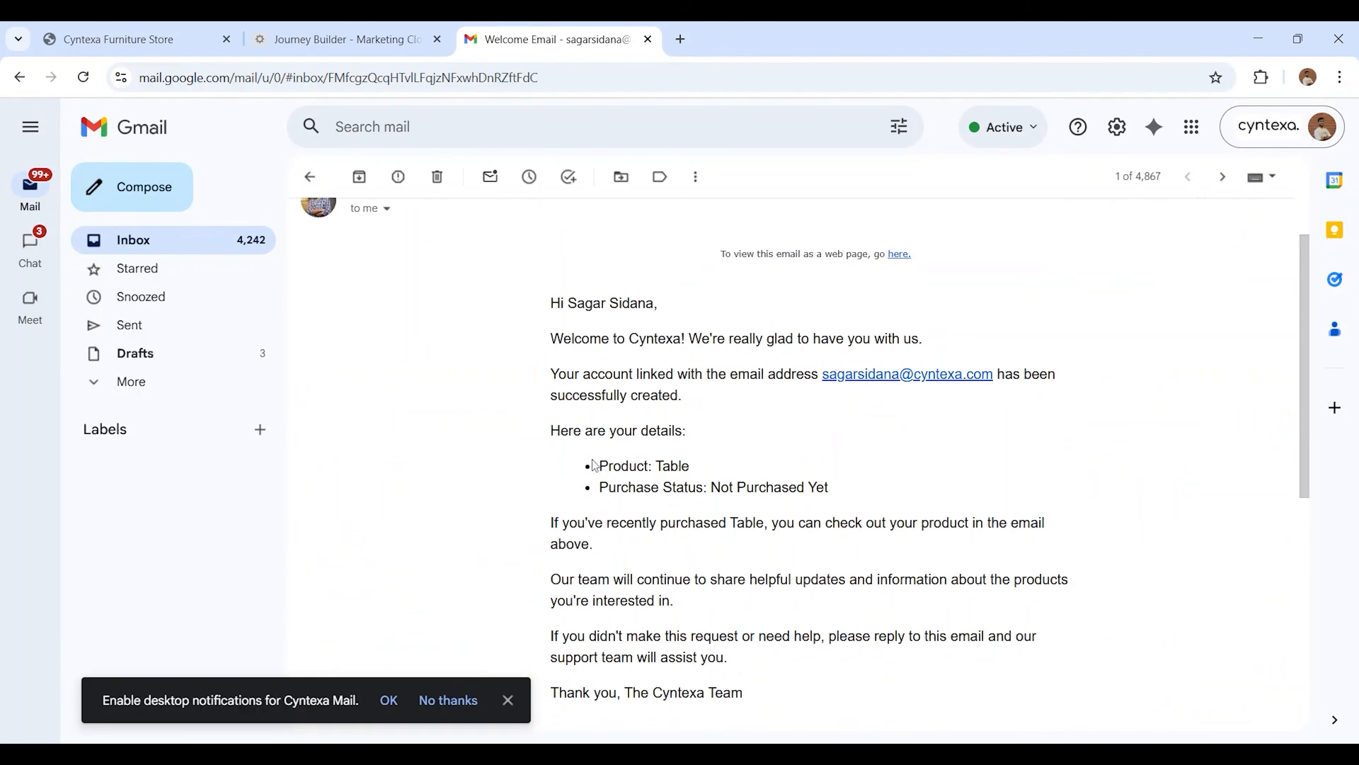
scroll(595, 465, "up", 2)
scroll(595, 465, "down", 1)
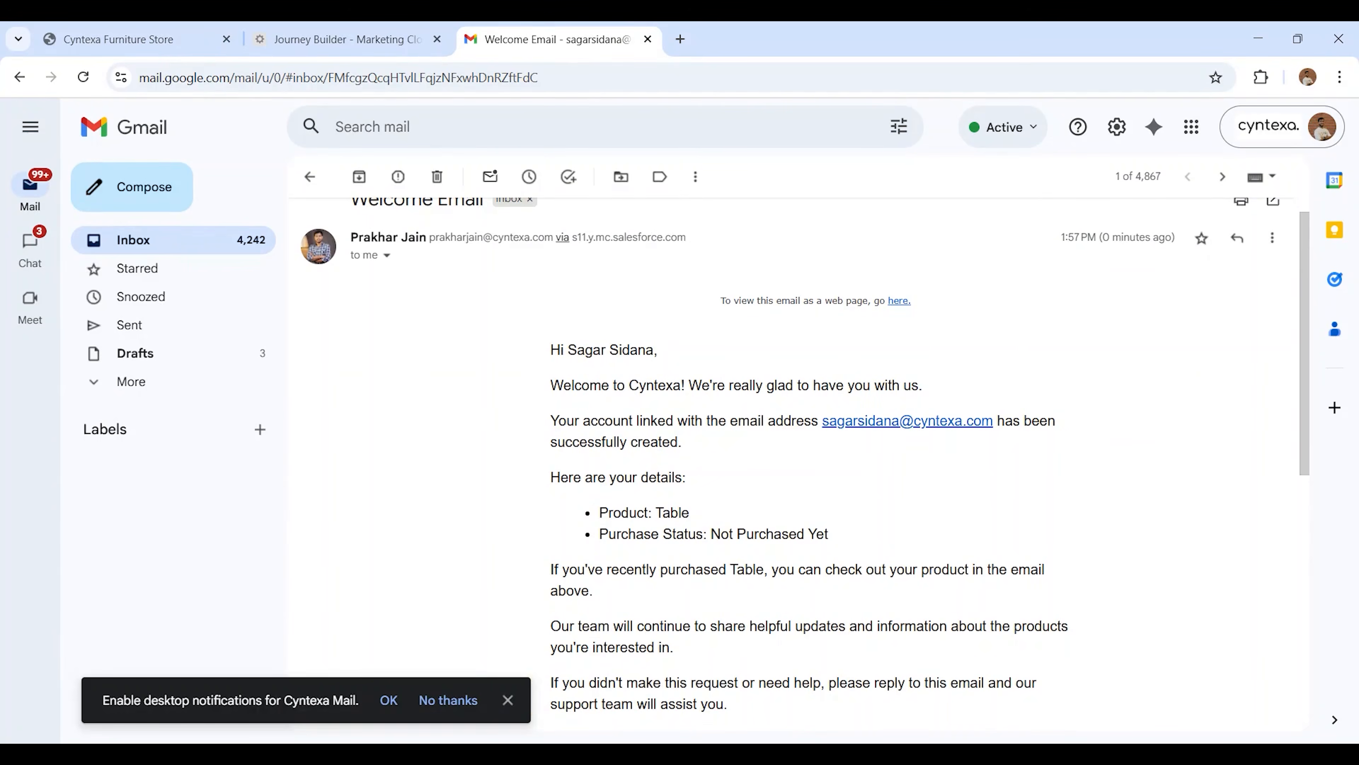
Return to the inbox and read the "Remainder For Your Product : Table" email
left_click(191, 246)
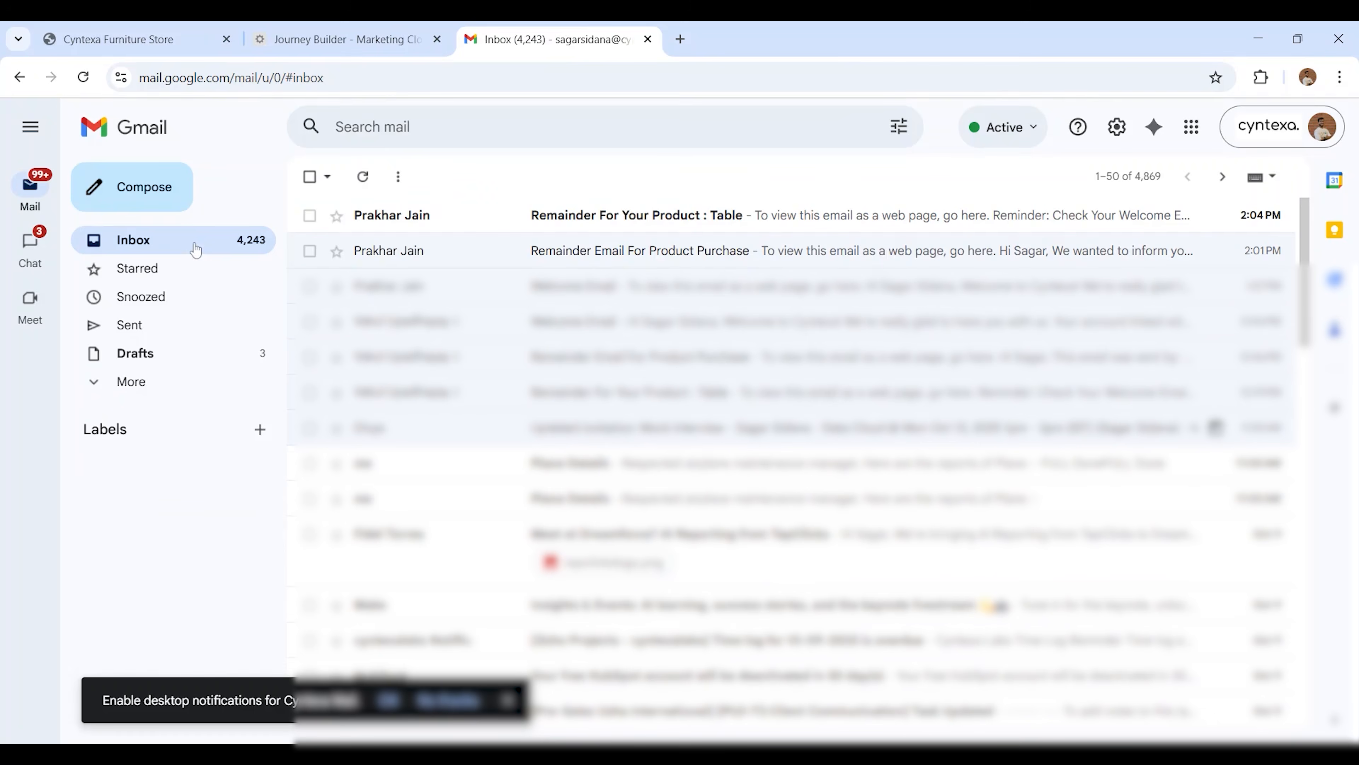
left_click(553, 213)
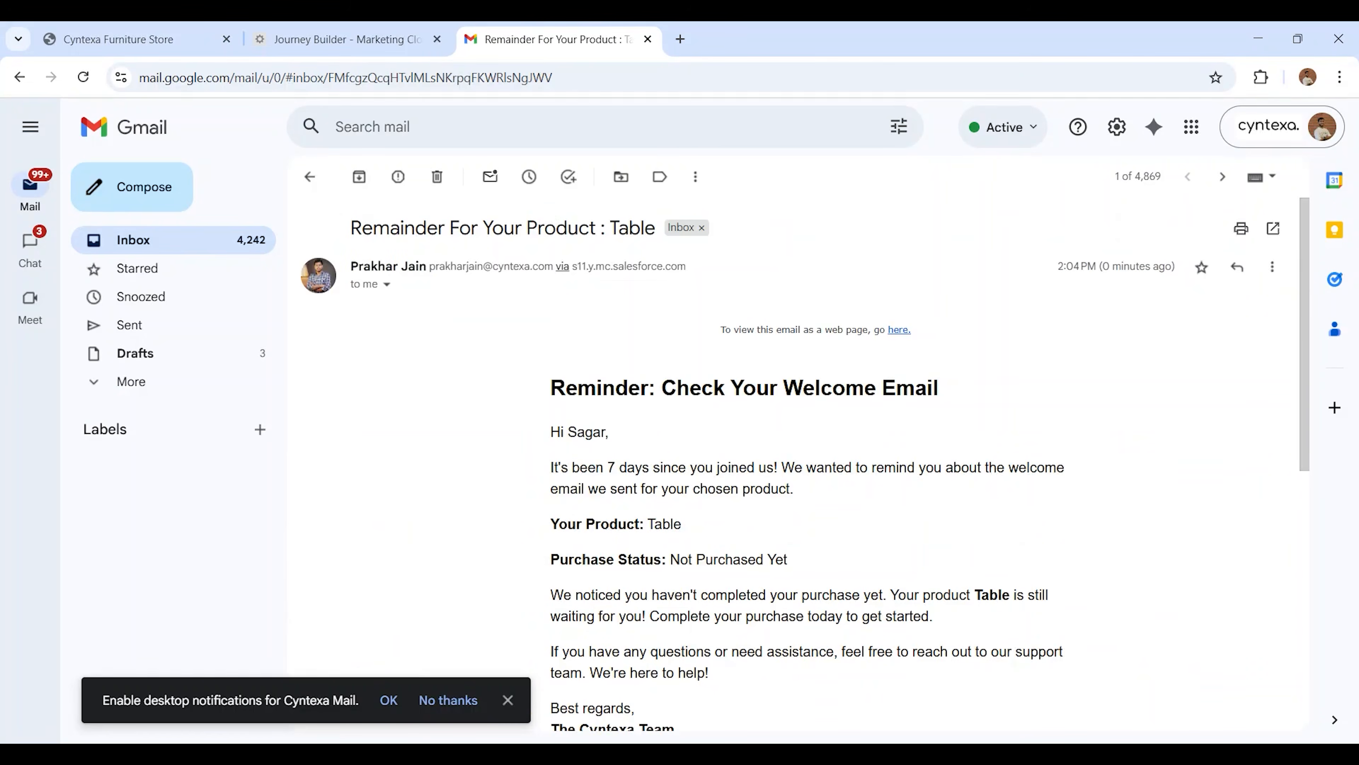
scroll(552, 213, "down", 3)
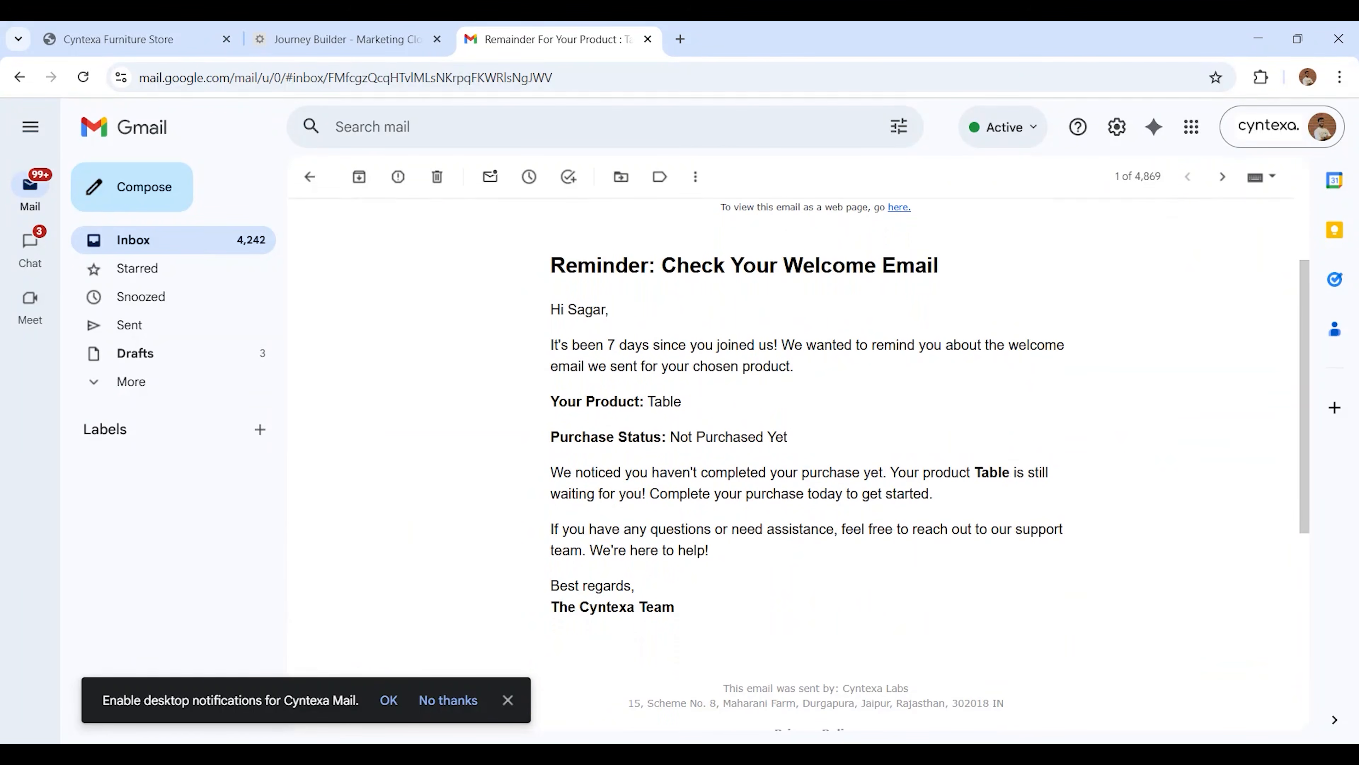